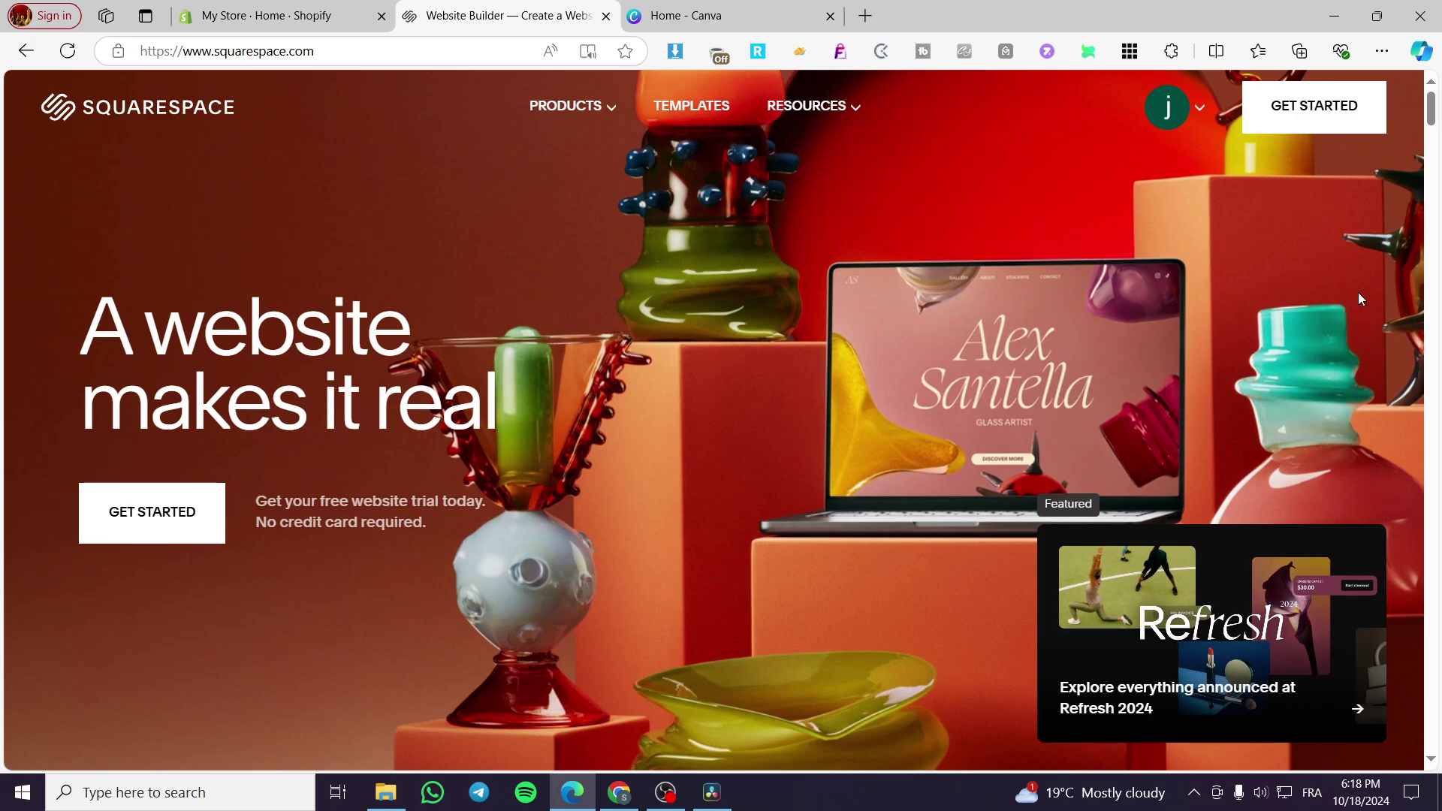
Open Account Dashboard from the avatar menu and scroll through the website list.
{"action": "left_click", "coordinate": [1199, 108]}
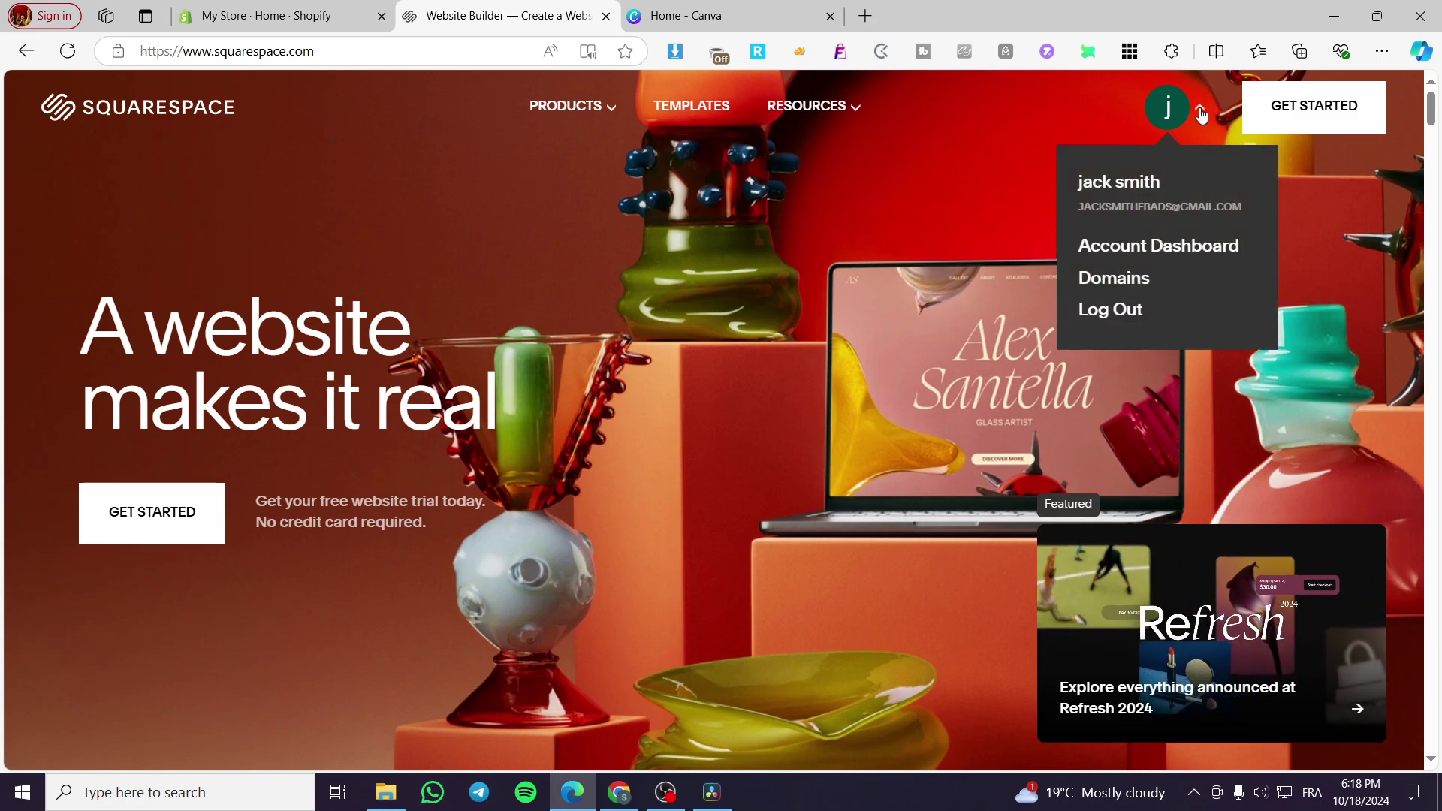
{"action": "left_click", "coordinate": [1204, 251]}
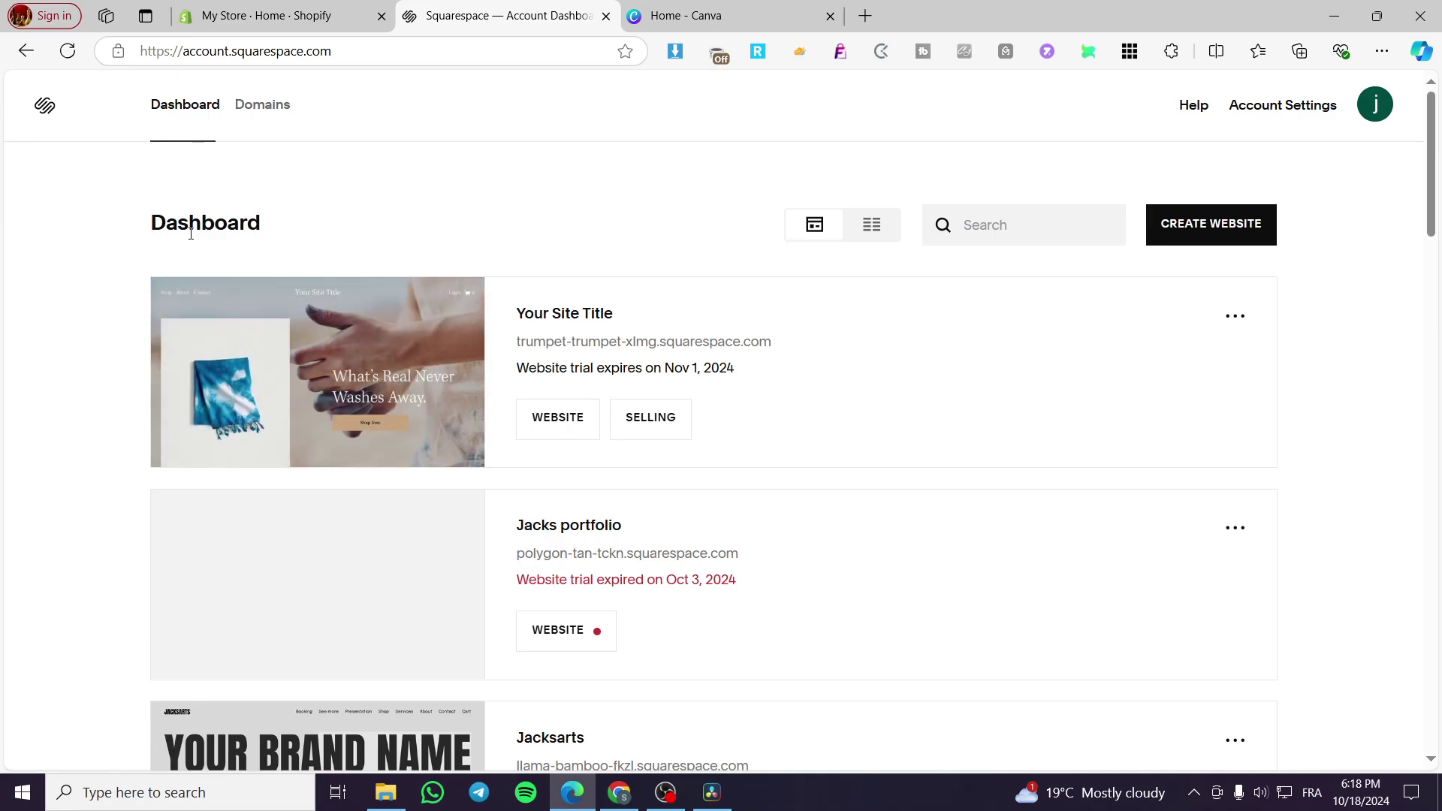
{"action": "scroll", "coordinate": [740, 345], "scroll_direction": "down", "scroll_amount": 6}
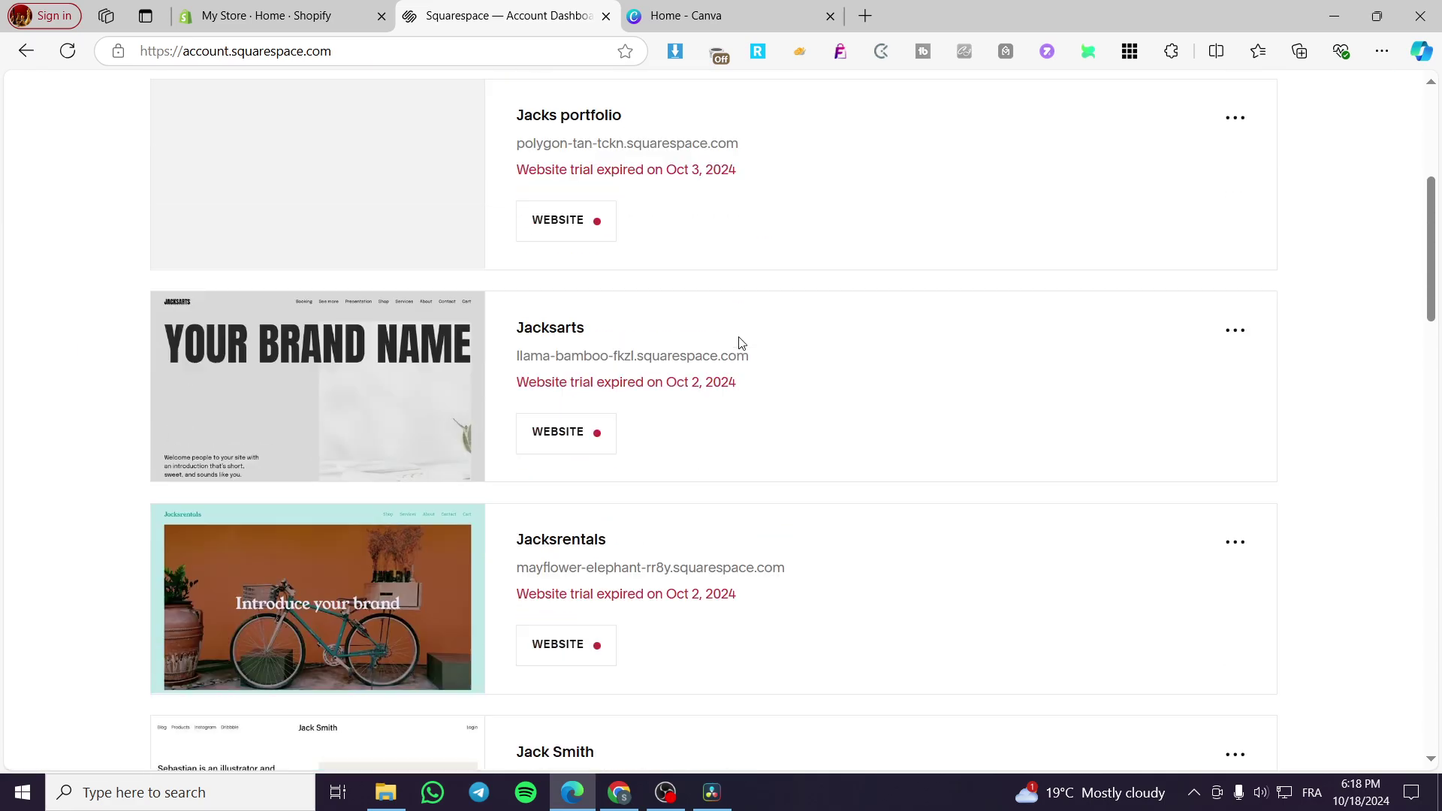
{"action": "scroll", "coordinate": [449, 413], "scroll_direction": "up", "scroll_amount": 6}
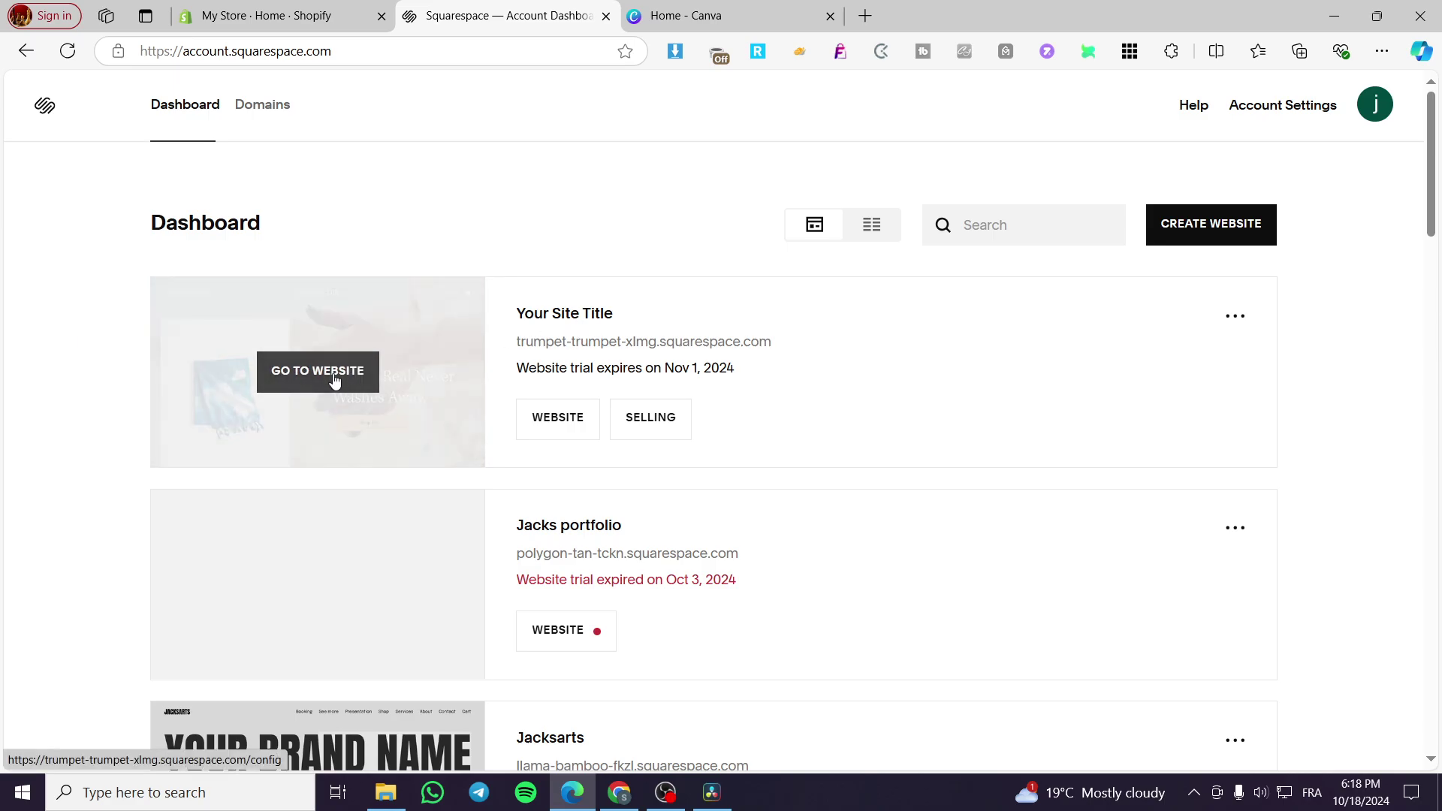
Open the Your Site Title website and enter Jackstesting as the site name.
{"action": "left_click", "coordinate": [335, 380]}
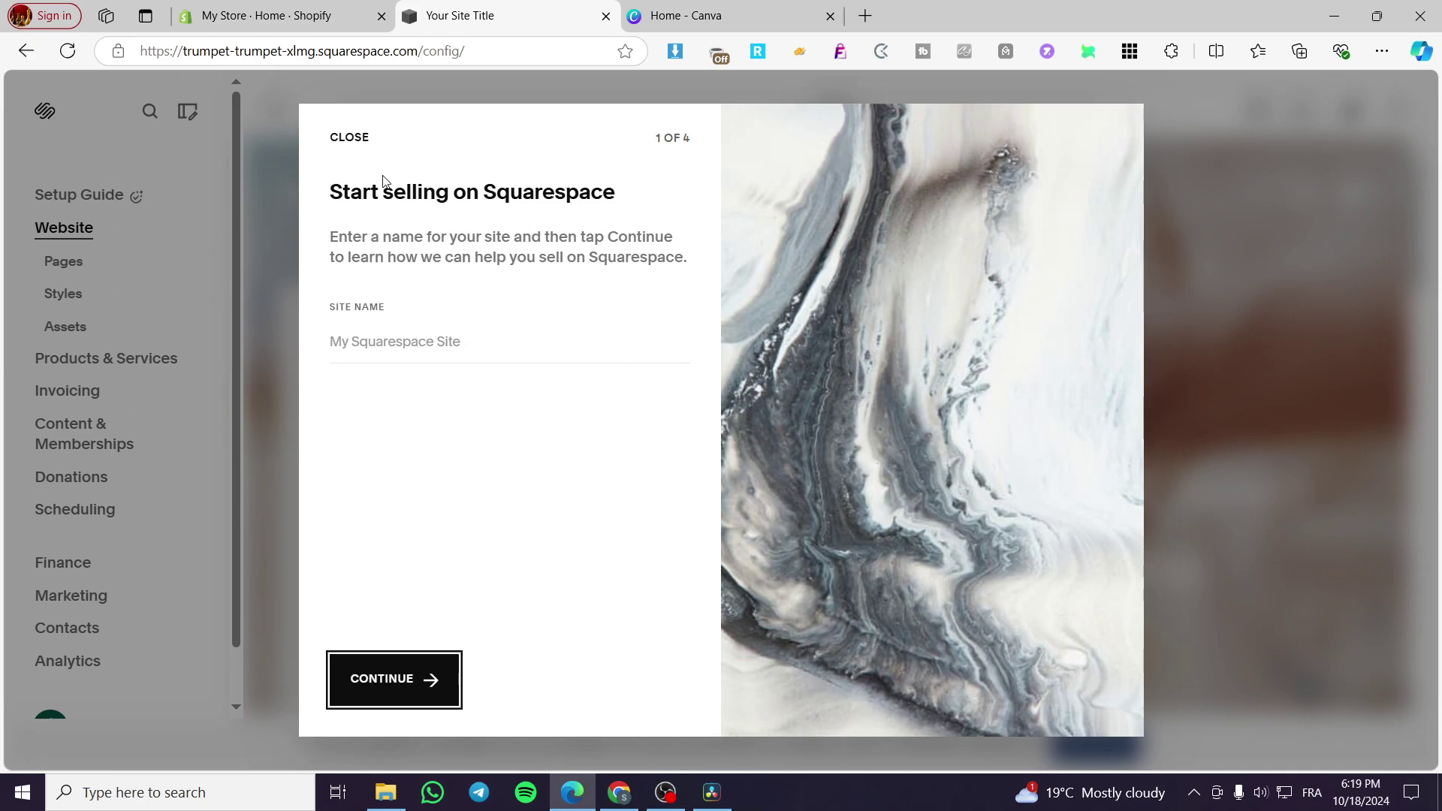
{"action": "left_click", "coordinate": [397, 345]}
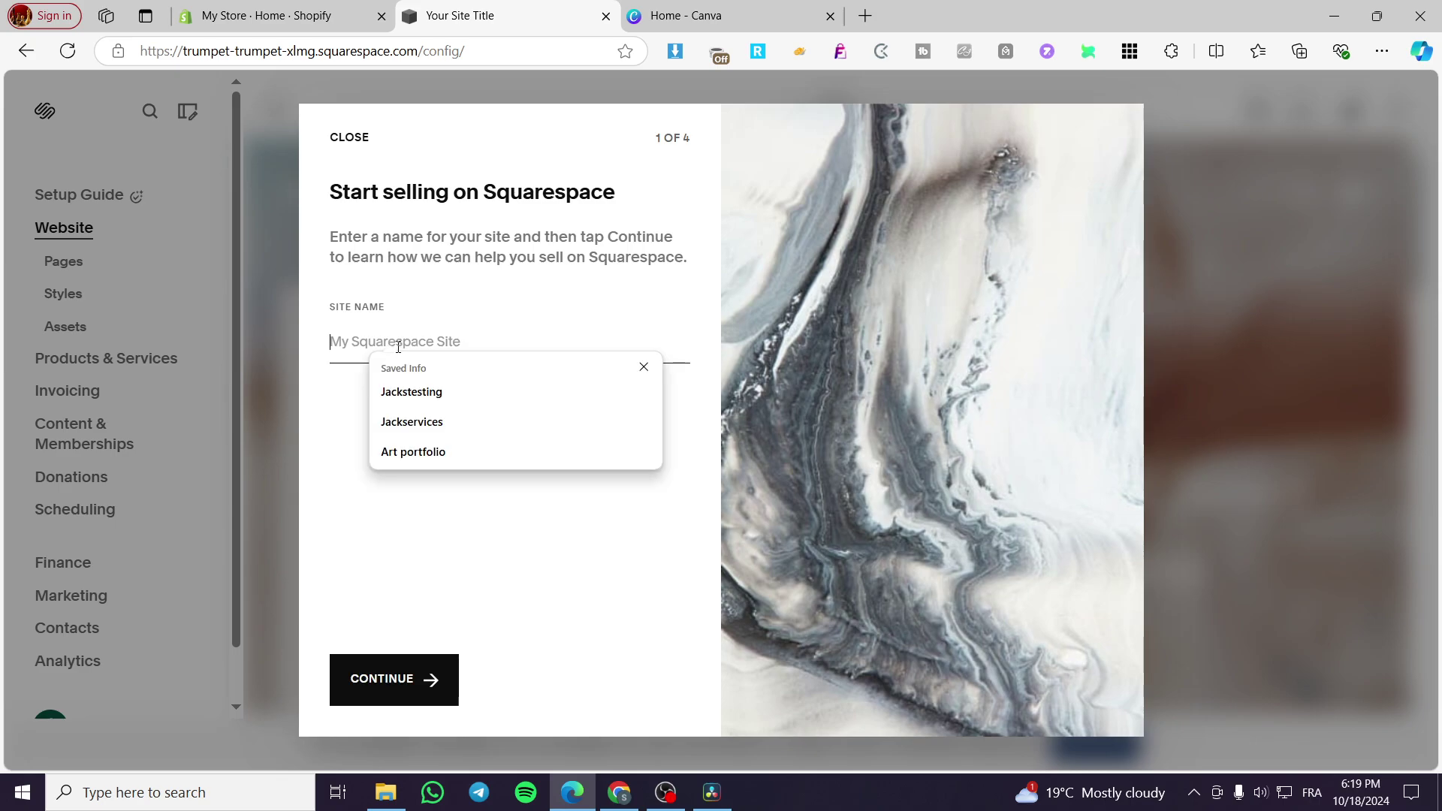
{"action": "left_click", "coordinate": [412, 392]}
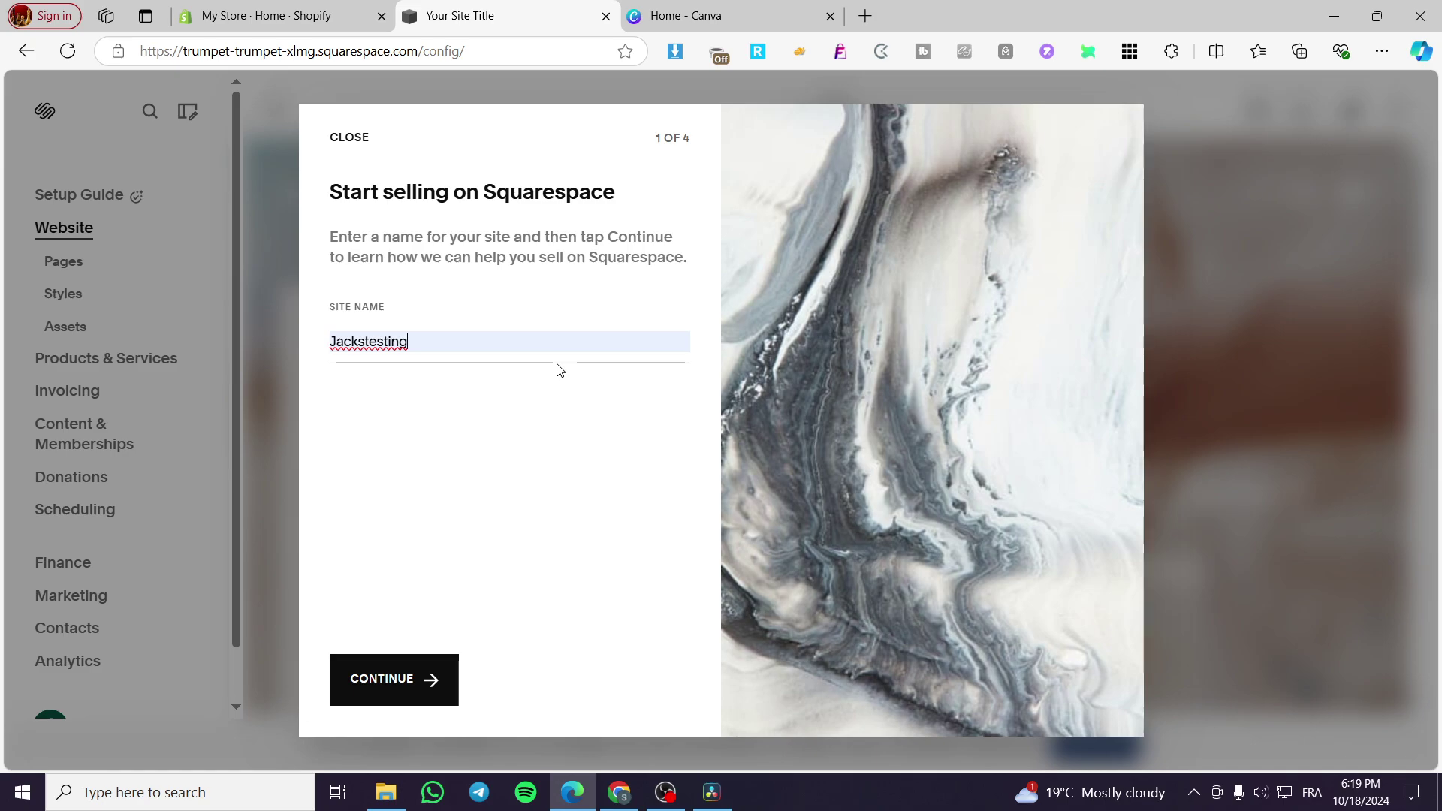
Continue through the selling introduction steps to the final one and get started.
{"action": "left_click", "coordinate": [397, 681]}
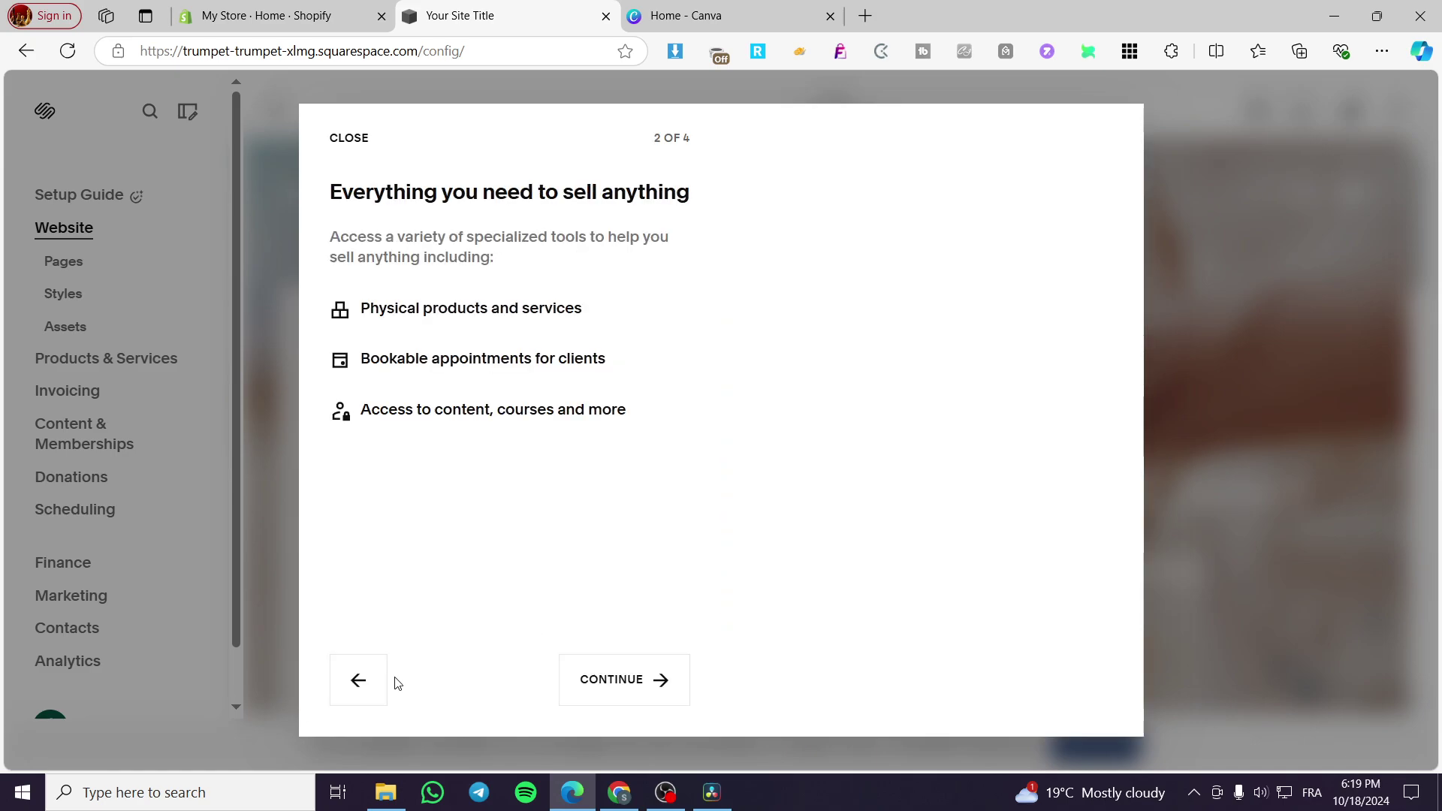
{"action": "left_click", "coordinate": [628, 693]}
{"action": "left_click", "coordinate": [614, 695]}
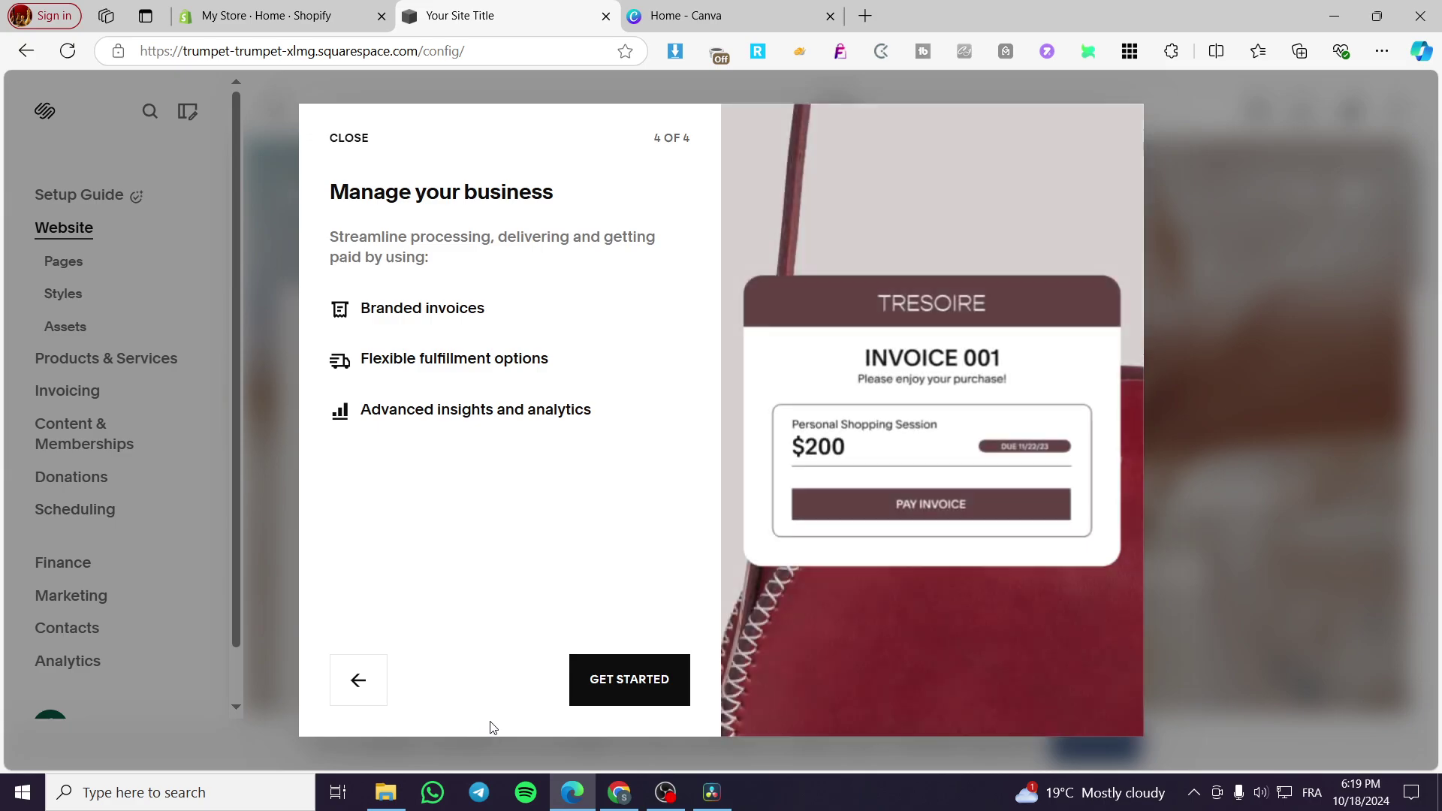
{"action": "left_click", "coordinate": [627, 679]}
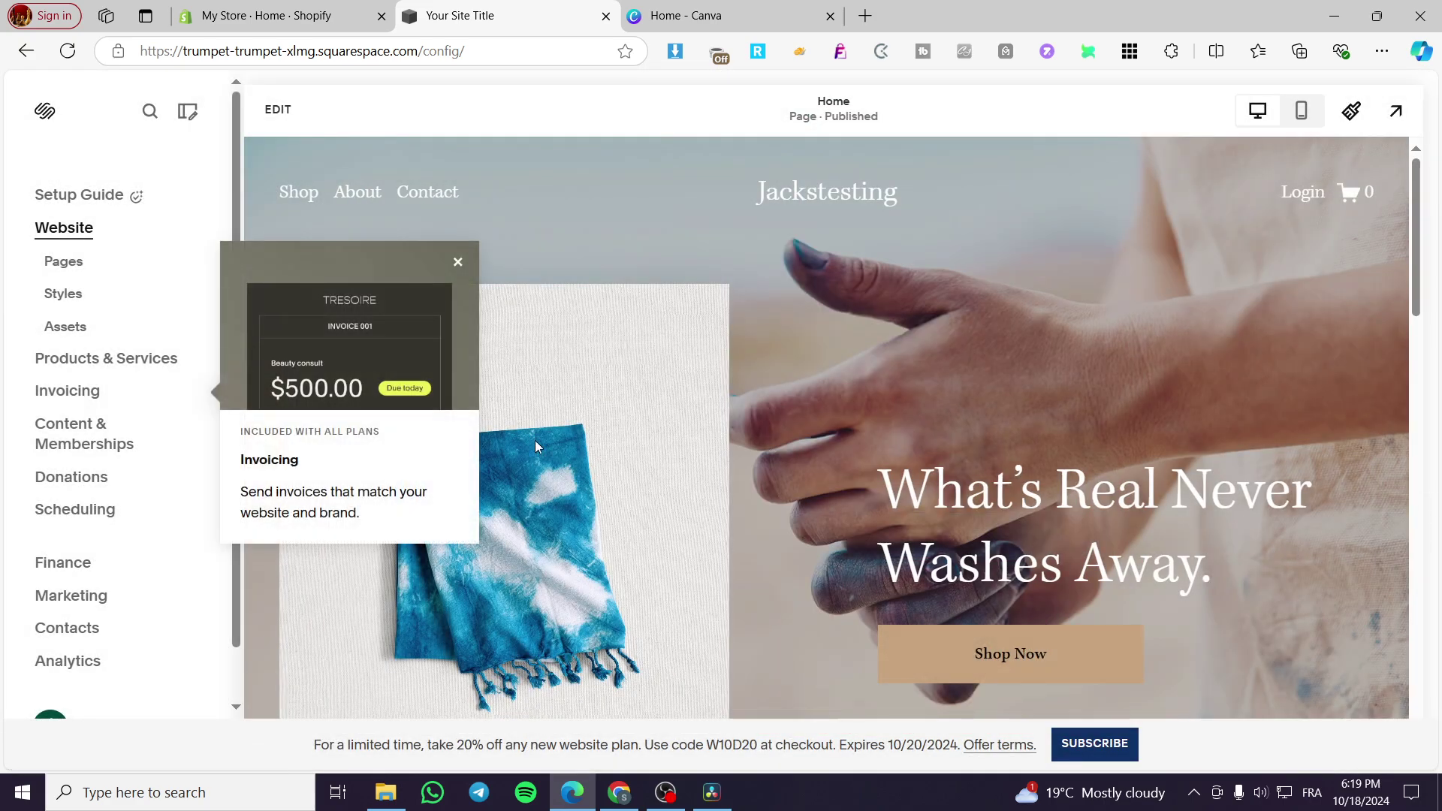
Dismiss the Invoicing tip and scroll through the home page preview.
{"action": "left_click", "coordinate": [458, 261]}
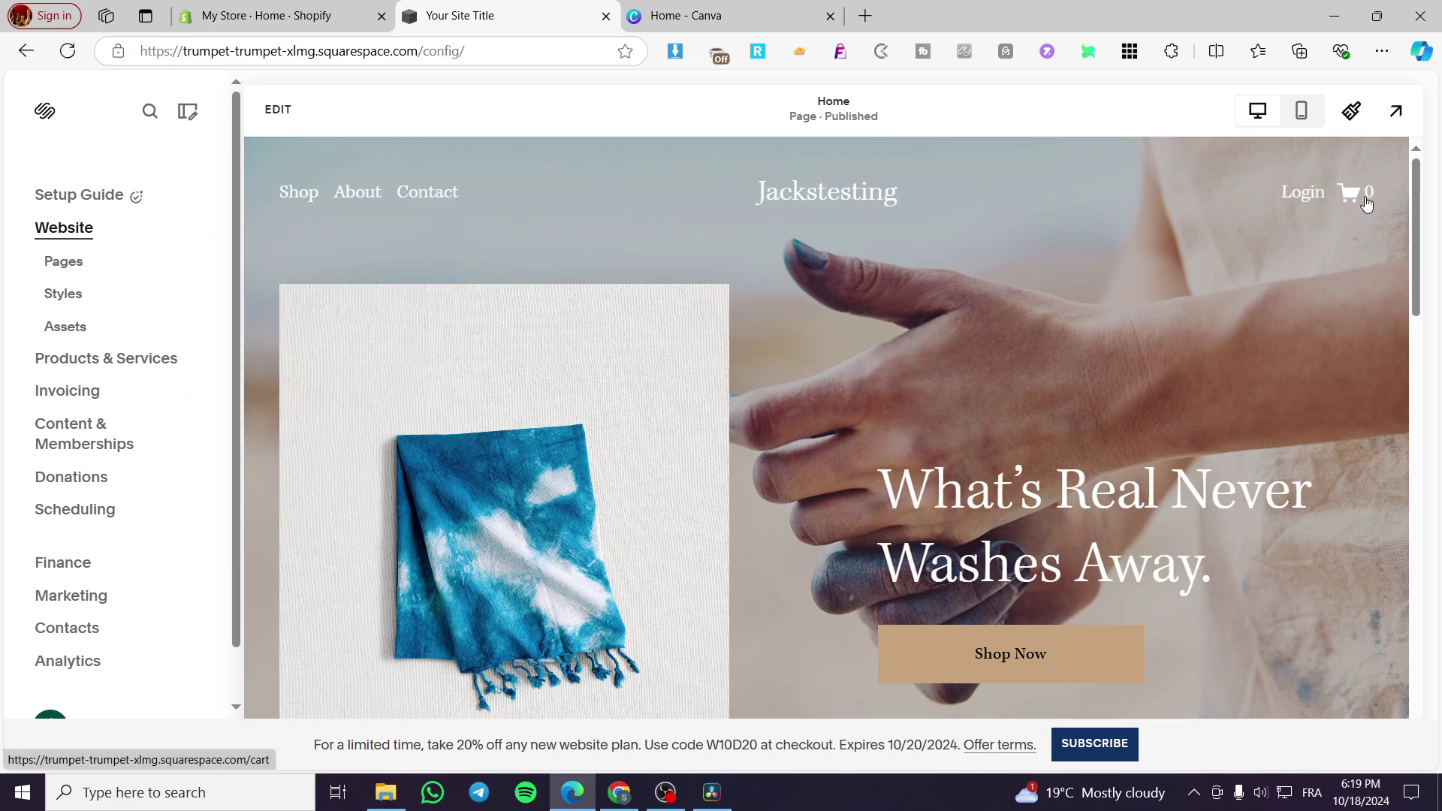
{"action": "left_click_drag", "start_coordinate": [1415, 204], "coordinate": [1439, 423]}
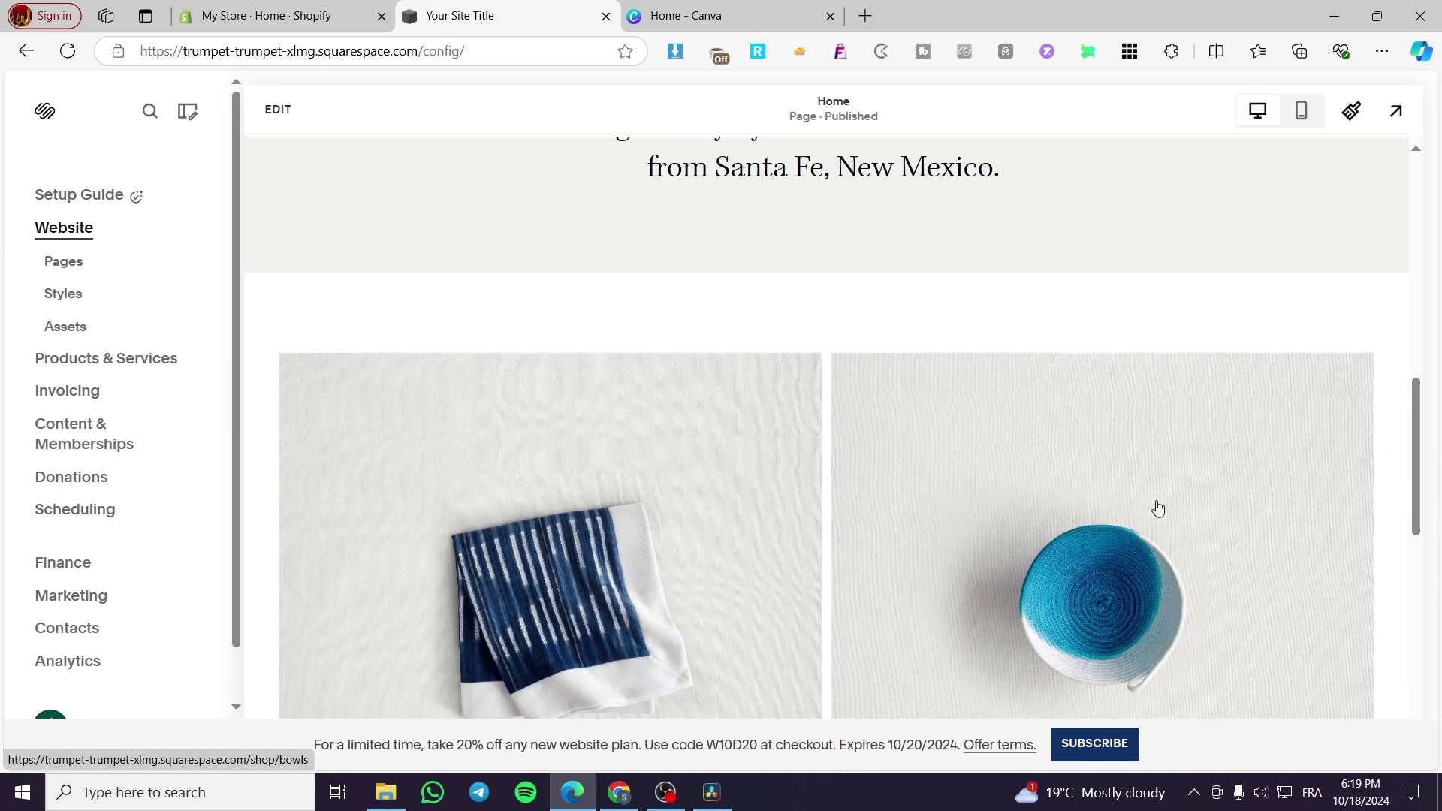
{"action": "scroll", "coordinate": [1157, 508], "scroll_direction": "up", "scroll_amount": 8}
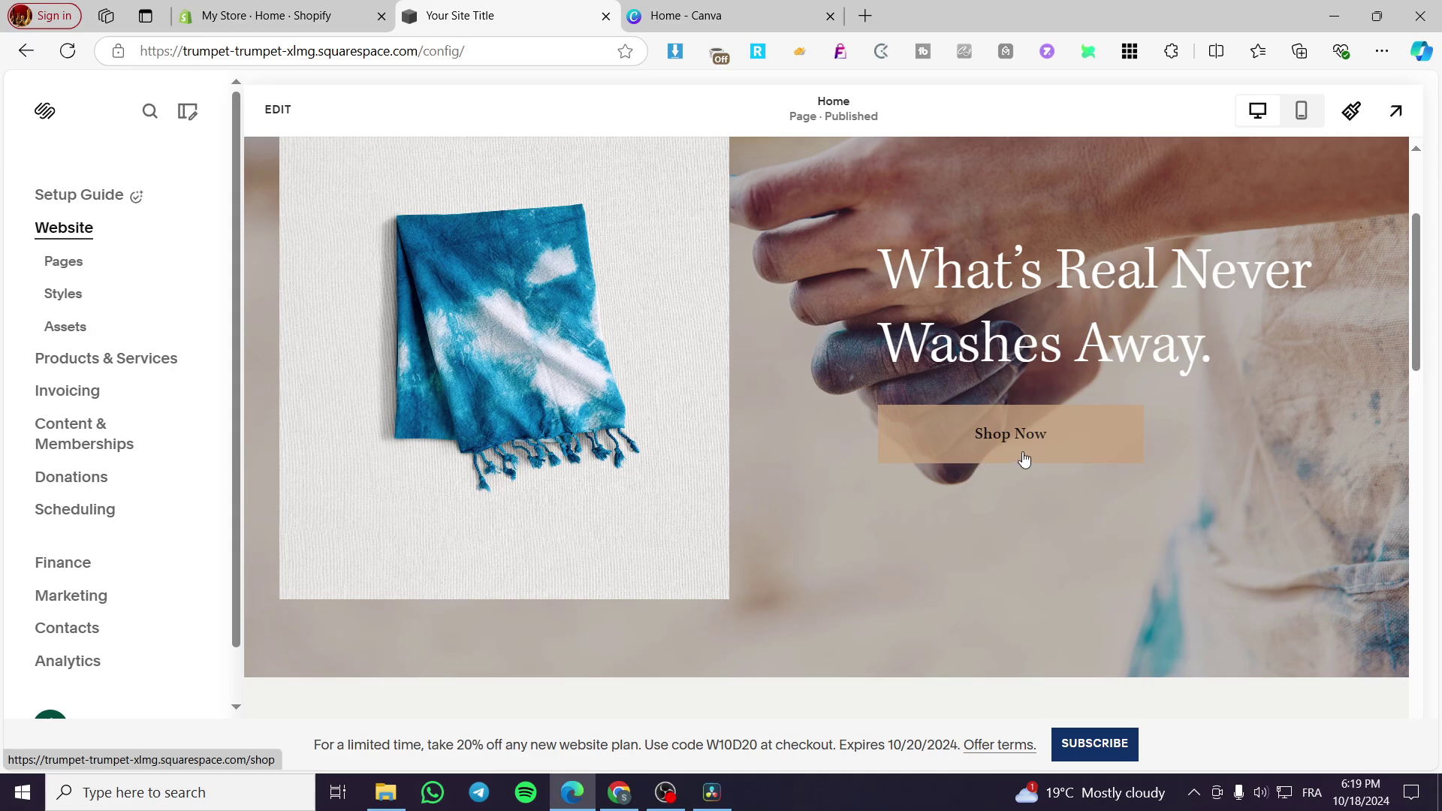
{"action": "scroll", "coordinate": [1027, 450], "scroll_direction": "down", "scroll_amount": 10}
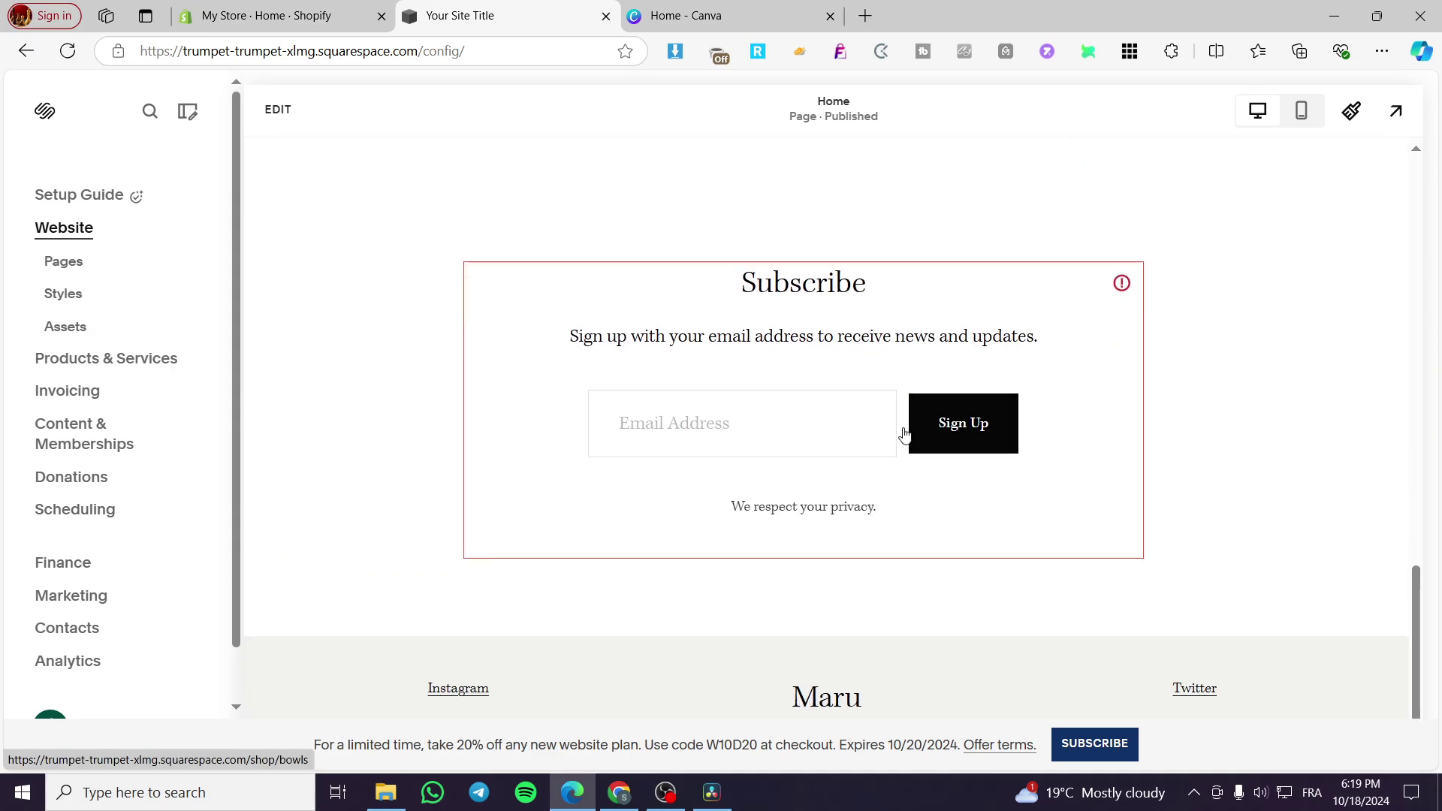
{"action": "scroll", "coordinate": [826, 431], "scroll_direction": "up", "scroll_amount": 4}
{"action": "scroll", "coordinate": [715, 432], "scroll_direction": "up", "scroll_amount": 1}
{"action": "scroll", "coordinate": [635, 499], "scroll_direction": "down", "scroll_amount": 3}
{"action": "scroll", "coordinate": [701, 458], "scroll_direction": "up", "scroll_amount": 6}
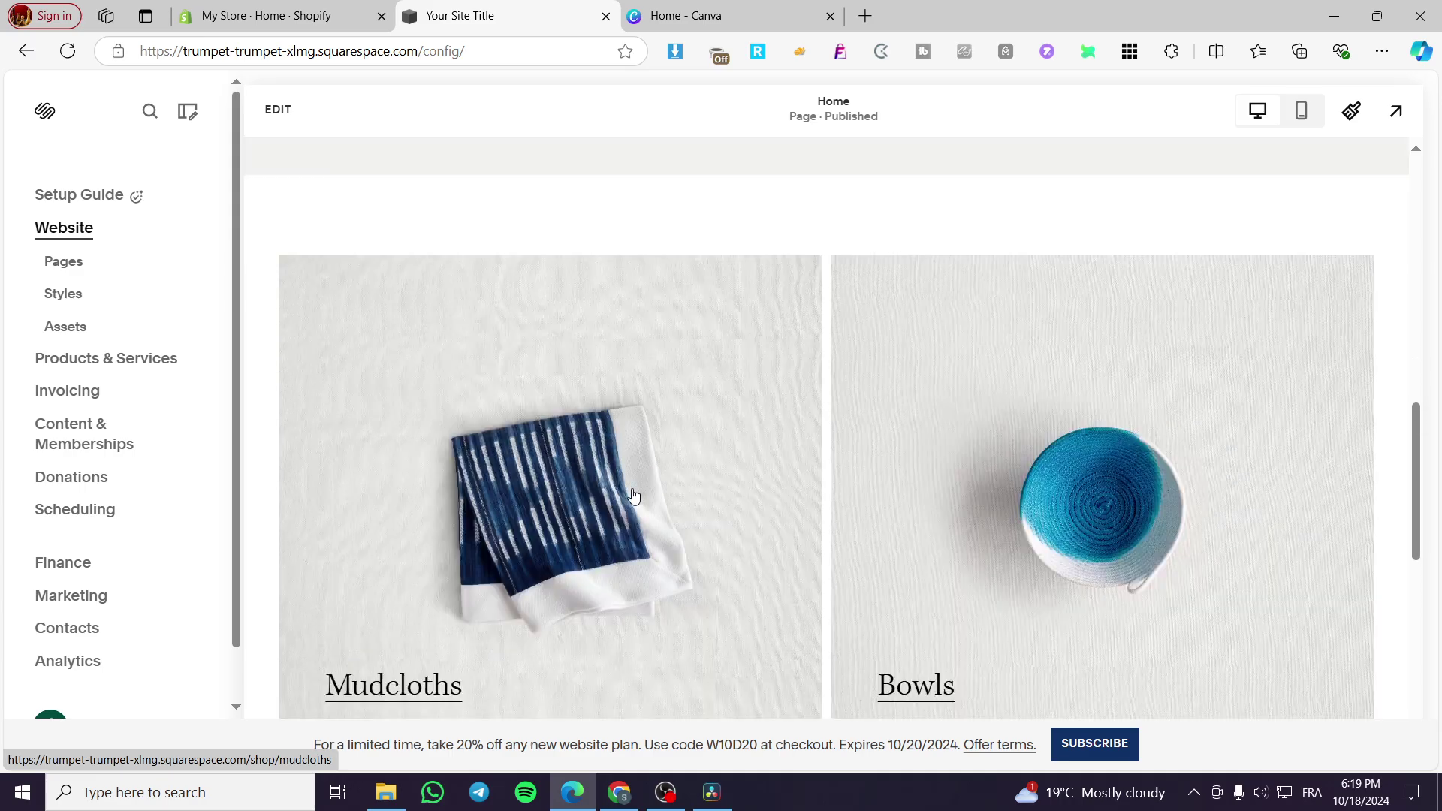
{"action": "scroll", "coordinate": [701, 458], "scroll_direction": "up", "scroll_amount": 5}
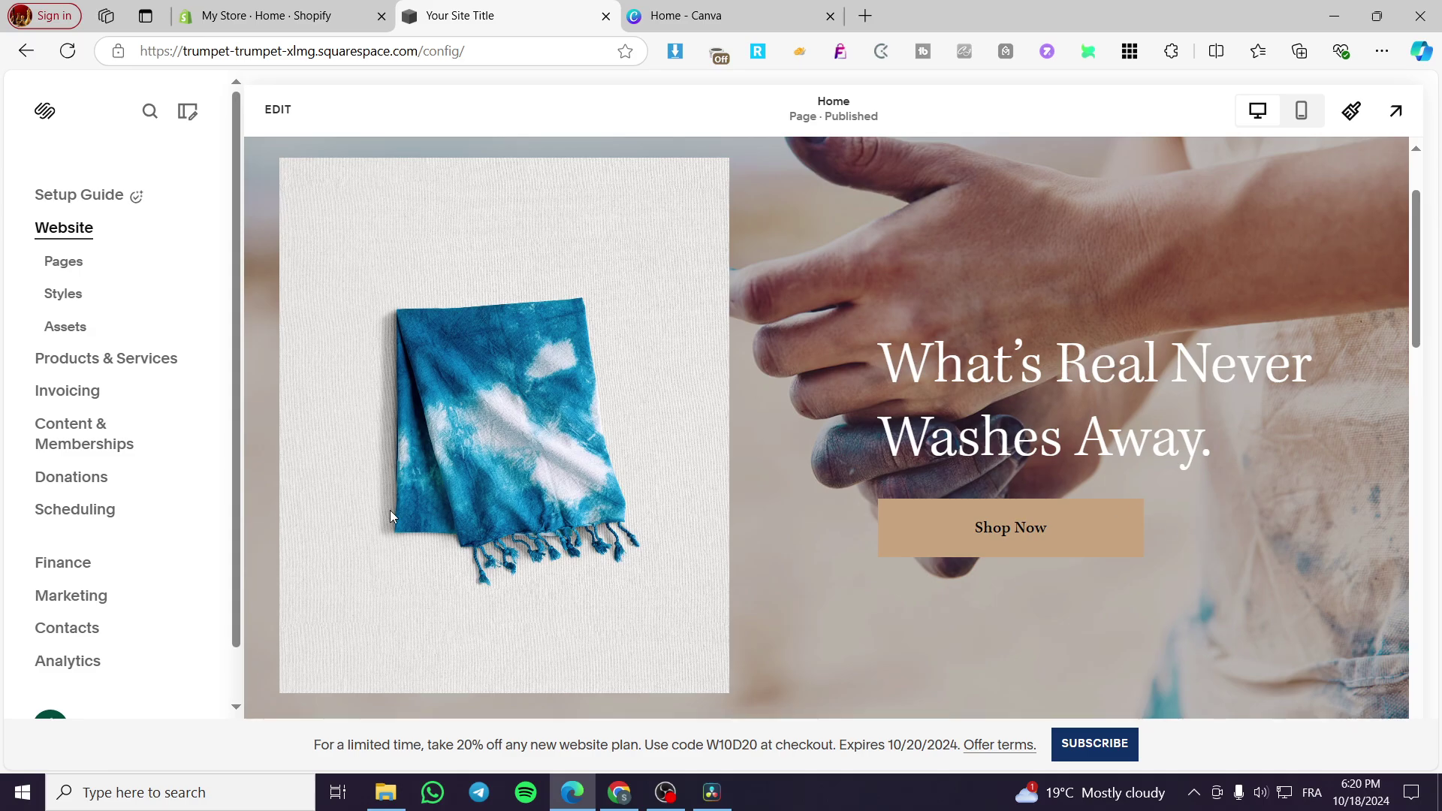
View the site's Pages list, then return to the main Website menu.
{"action": "left_click", "coordinate": [99, 277]}
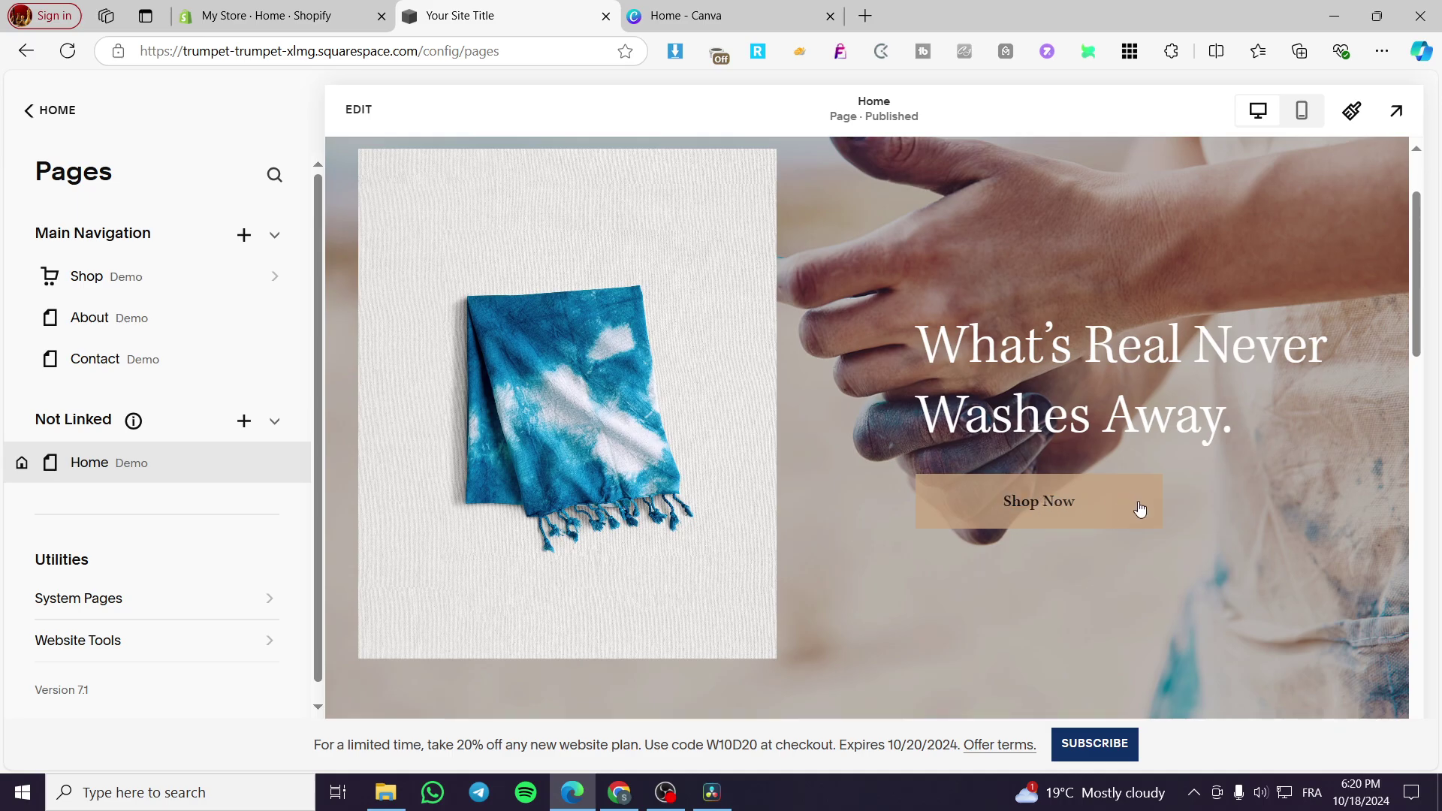
{"action": "left_click", "coordinate": [46, 111]}
{"action": "left_click", "coordinate": [88, 273]}
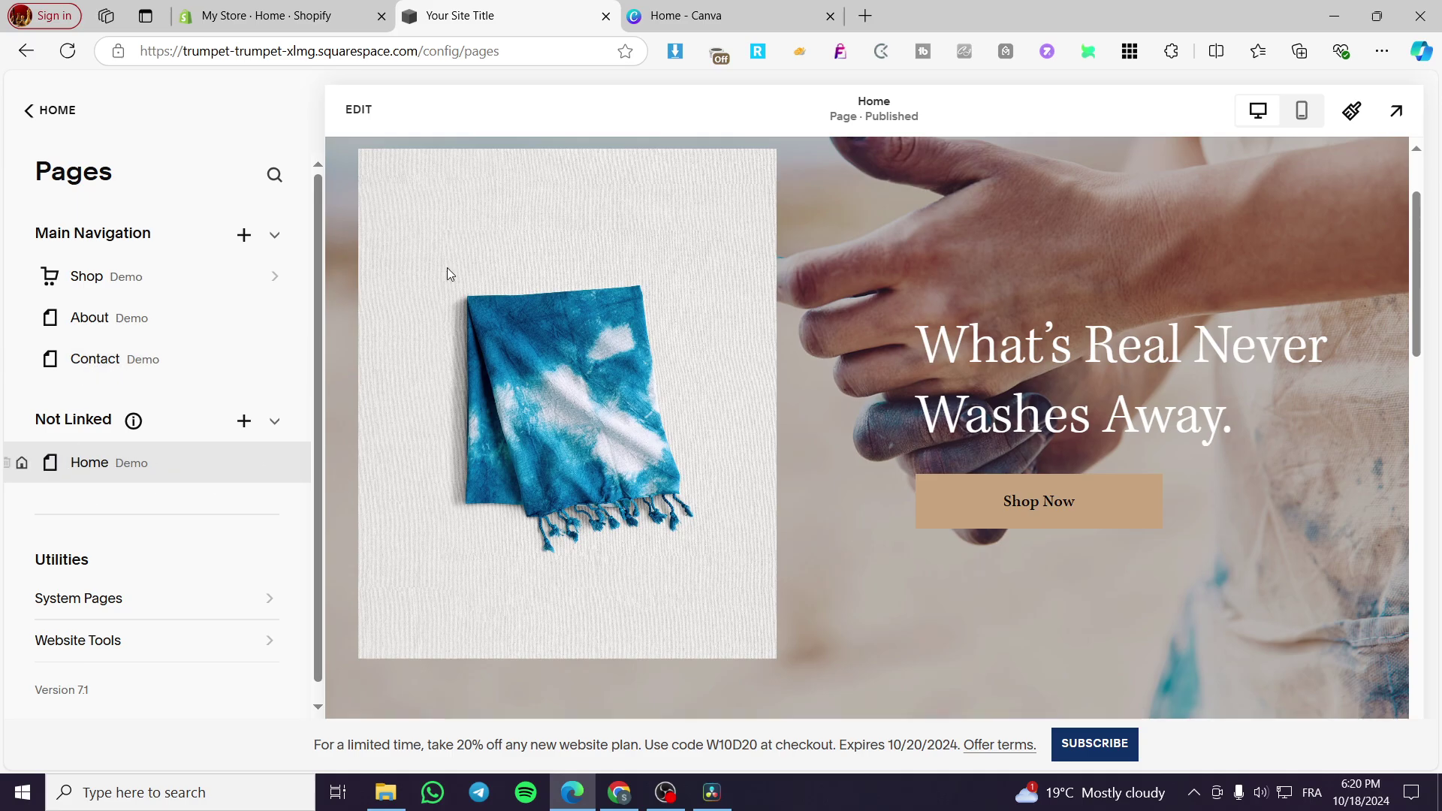
{"action": "left_click", "coordinate": [47, 112]}
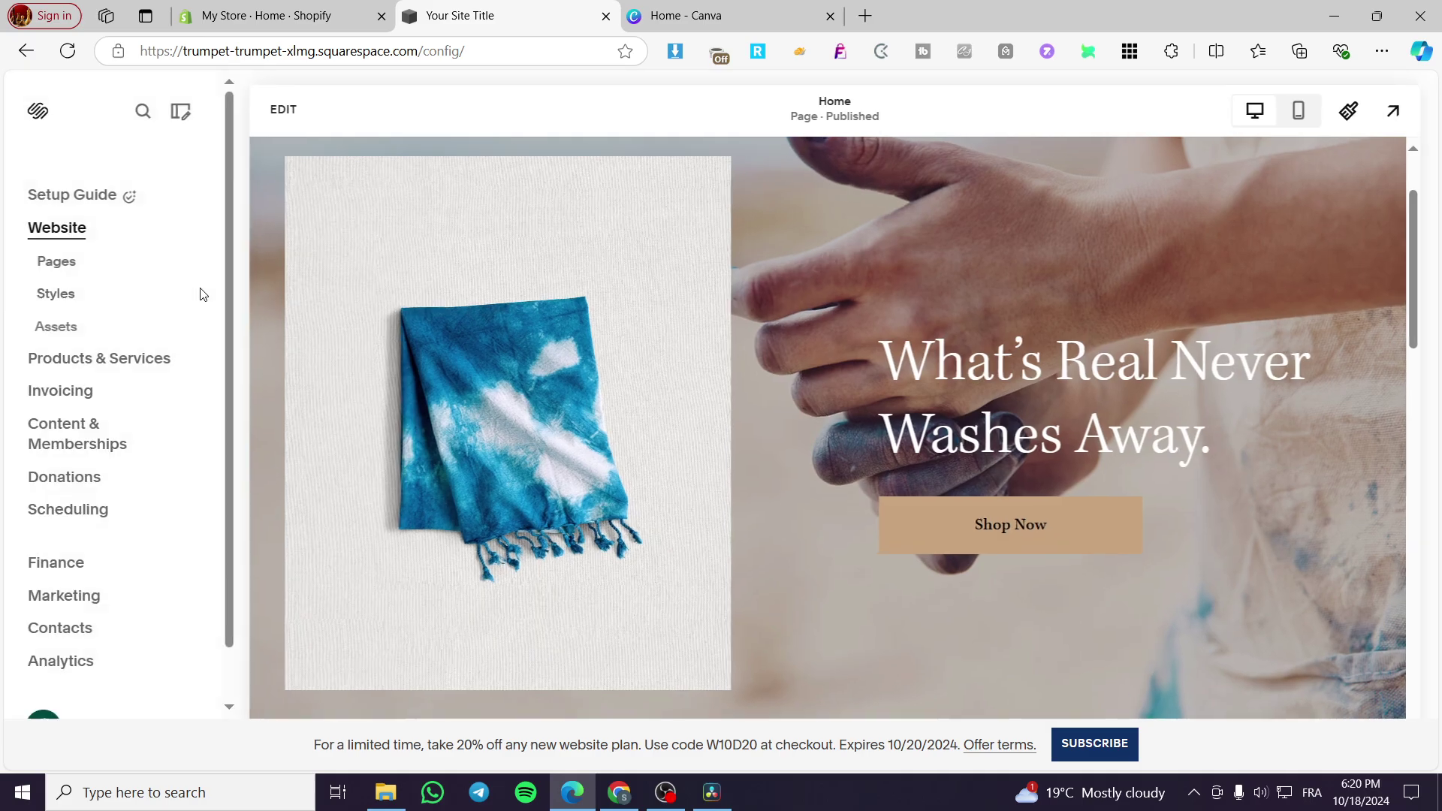
Put the Home page into edit mode and scroll through its sections.
{"action": "left_click", "coordinate": [278, 111]}
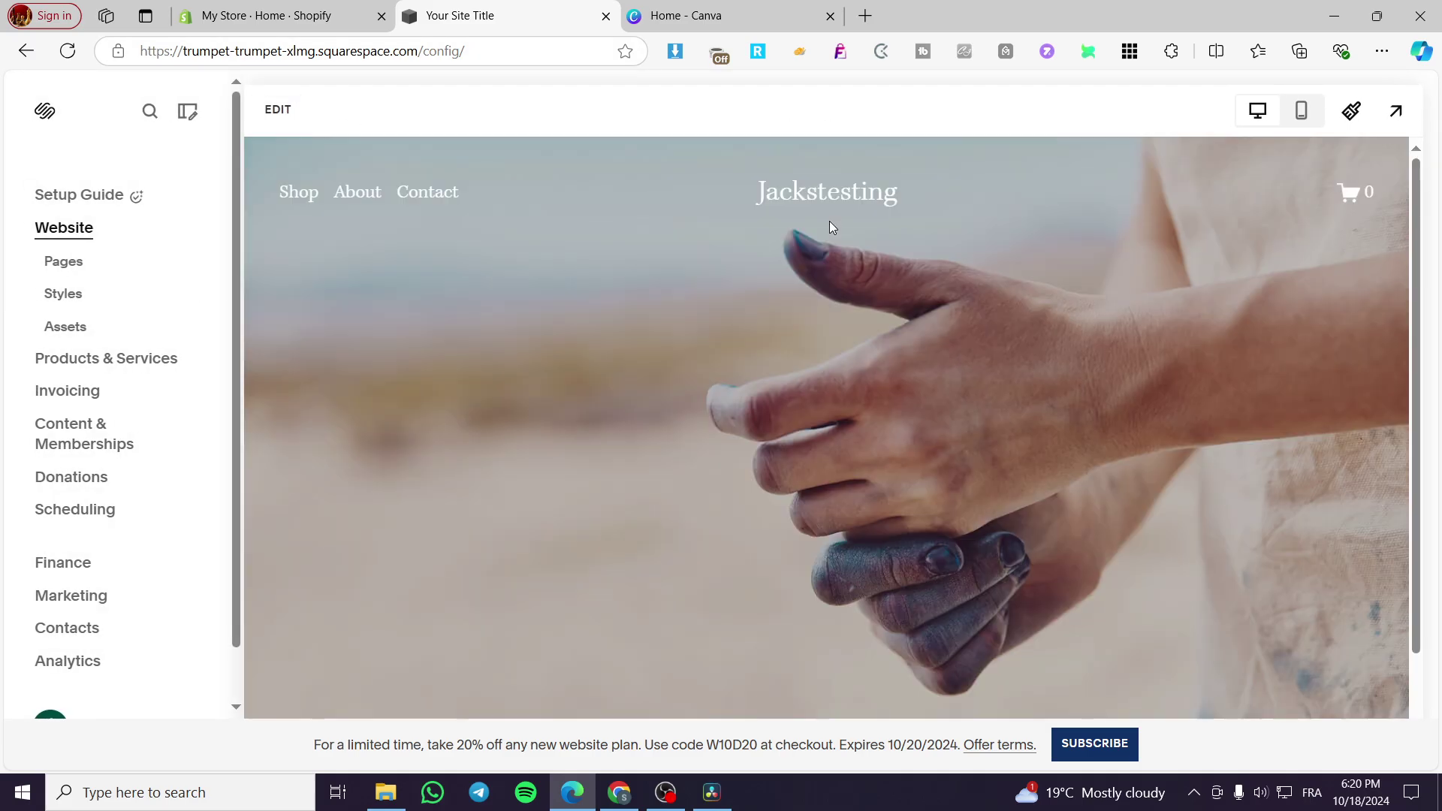
{"action": "left_click", "coordinate": [276, 109]}
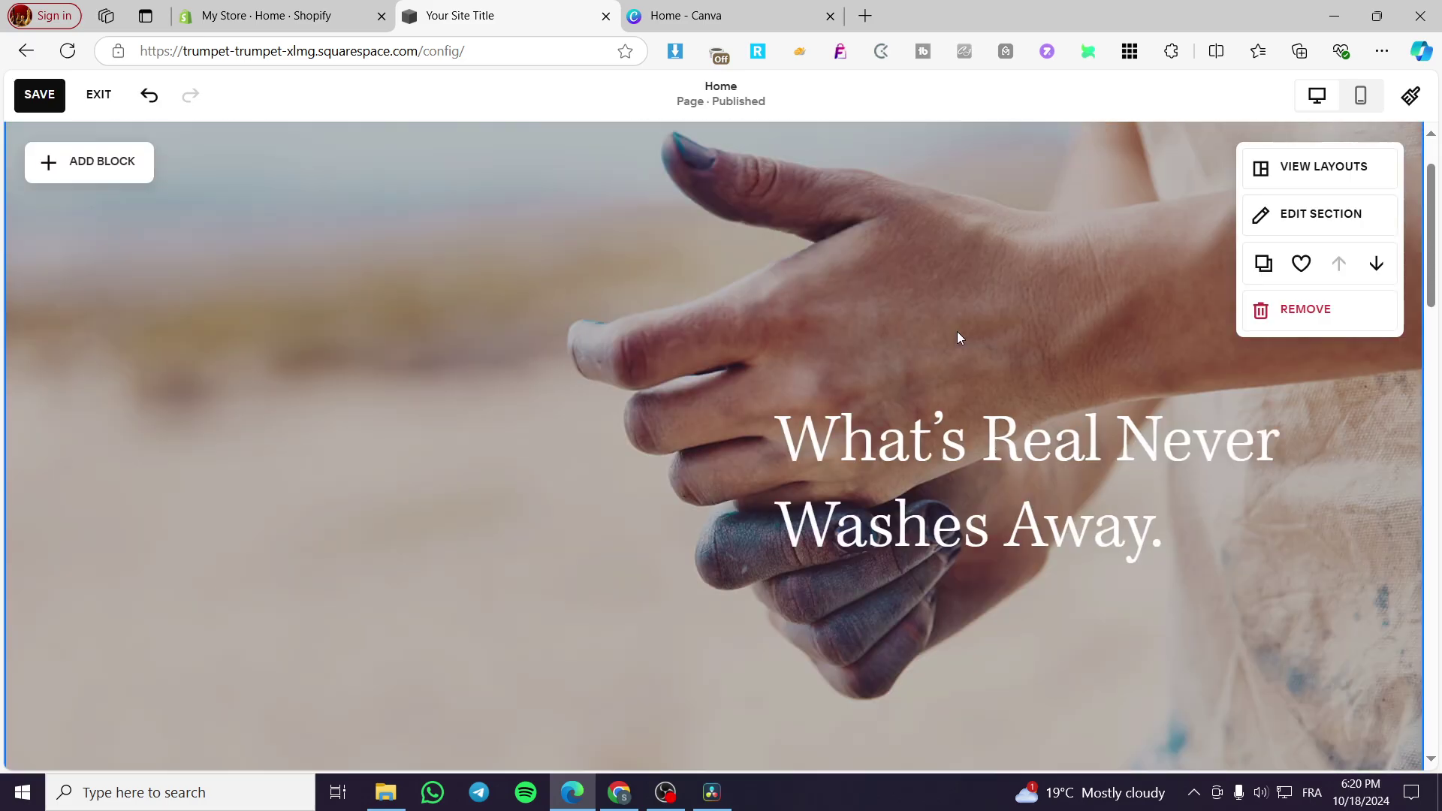
{"action": "scroll", "coordinate": [957, 331], "scroll_direction": "down", "scroll_amount": 2}
{"action": "scroll", "coordinate": [956, 331], "scroll_direction": "down", "scroll_amount": 5}
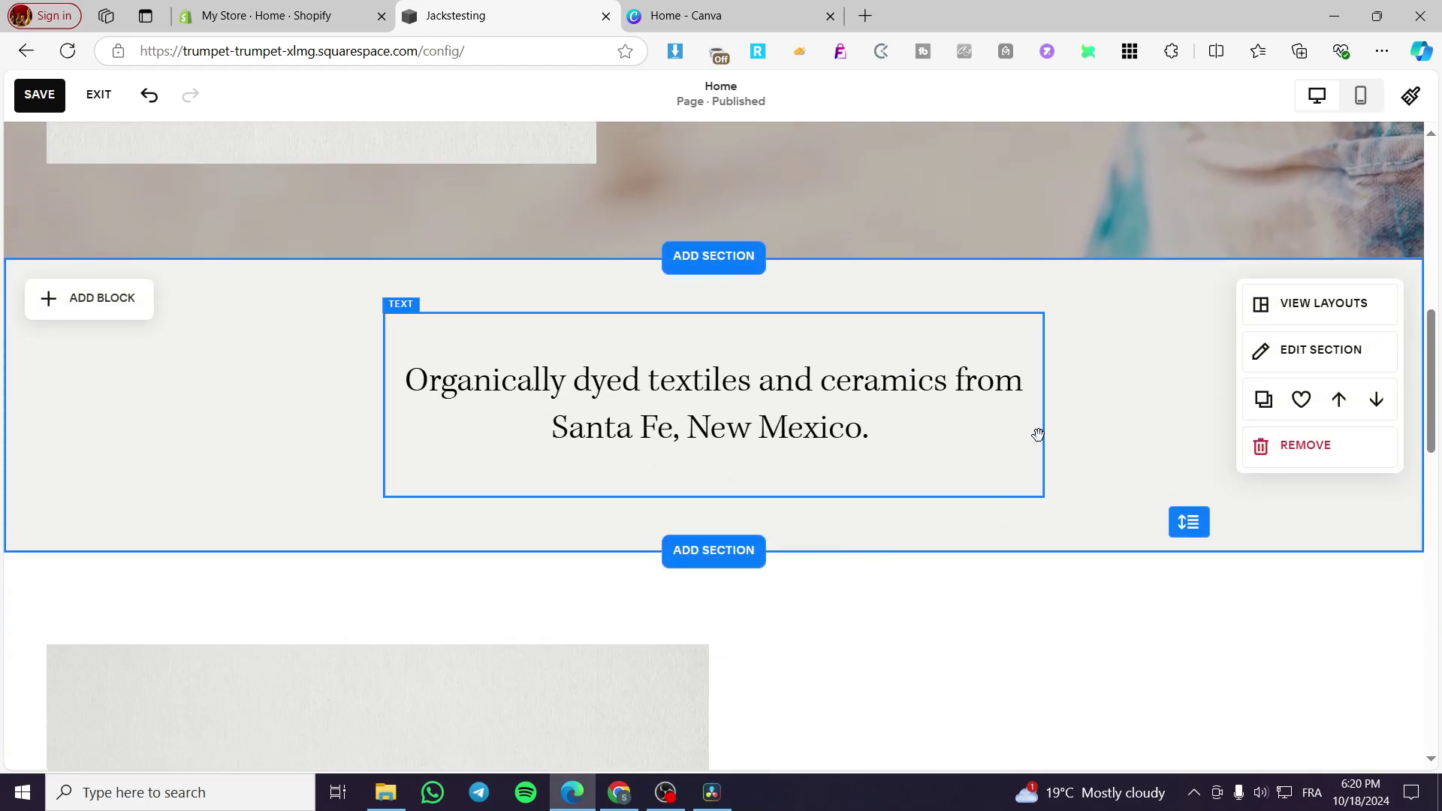
{"action": "scroll", "coordinate": [993, 376], "scroll_direction": "up", "scroll_amount": 5}
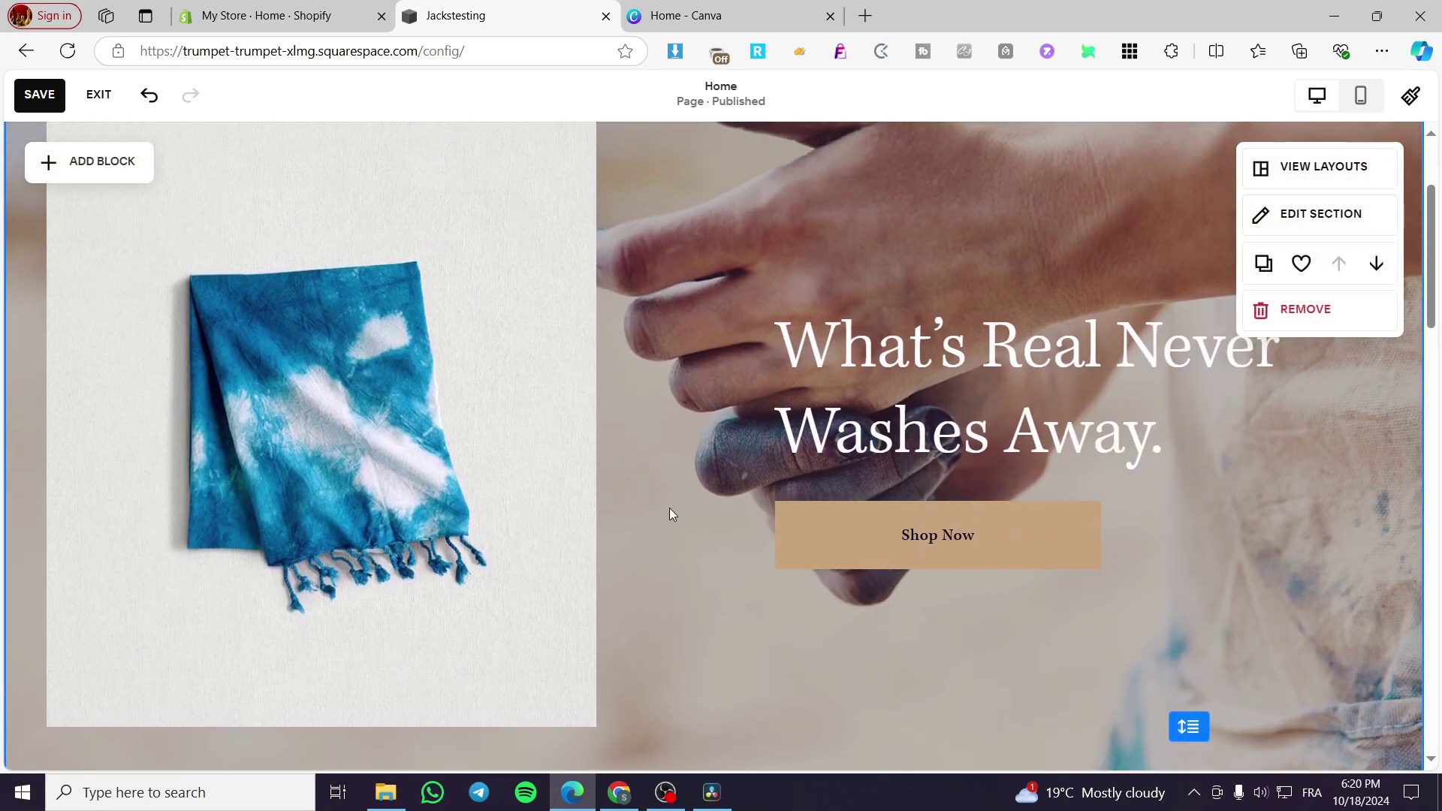
{"action": "scroll", "coordinate": [864, 495], "scroll_direction": "down", "scroll_amount": 6}
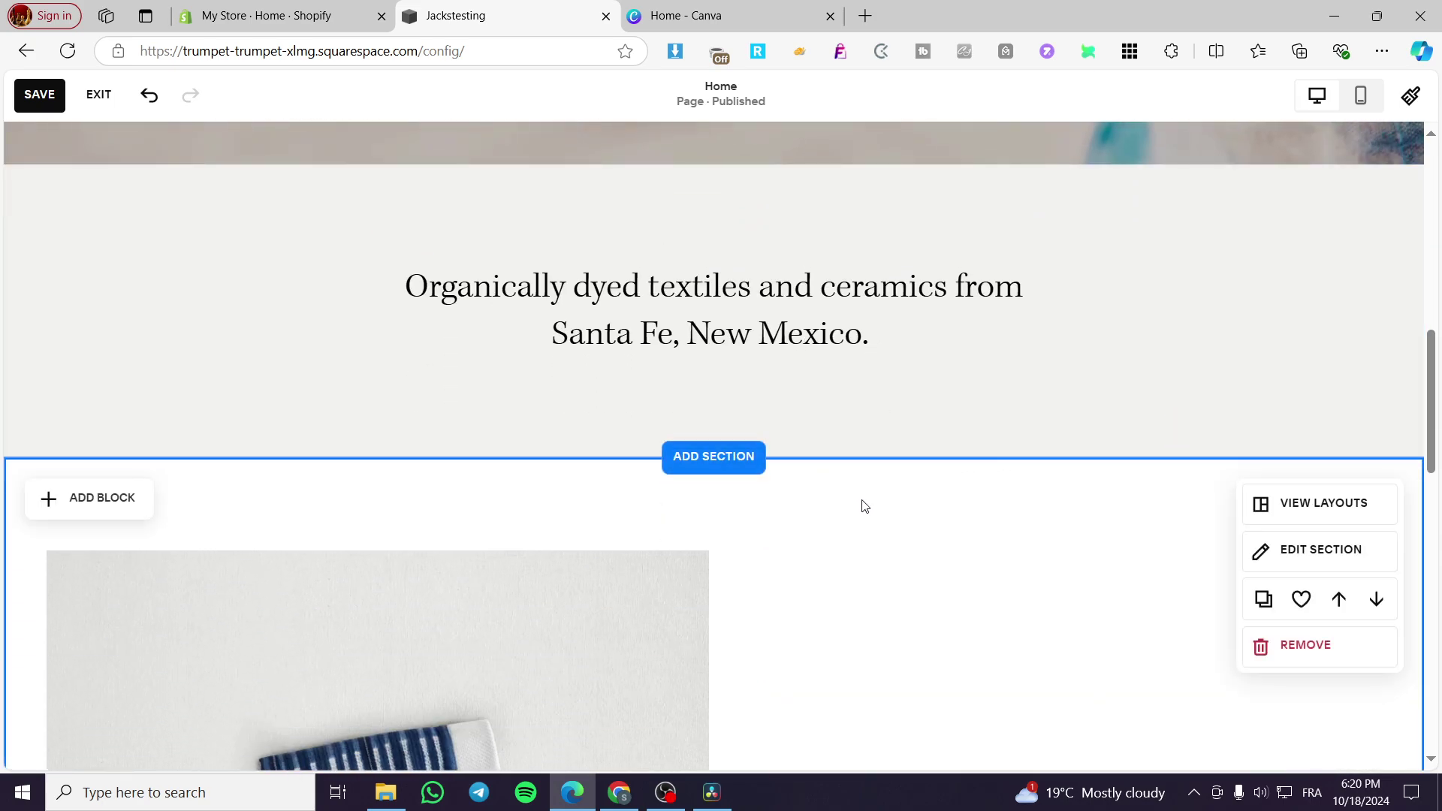
{"action": "scroll", "coordinate": [863, 506], "scroll_direction": "down", "scroll_amount": 5}
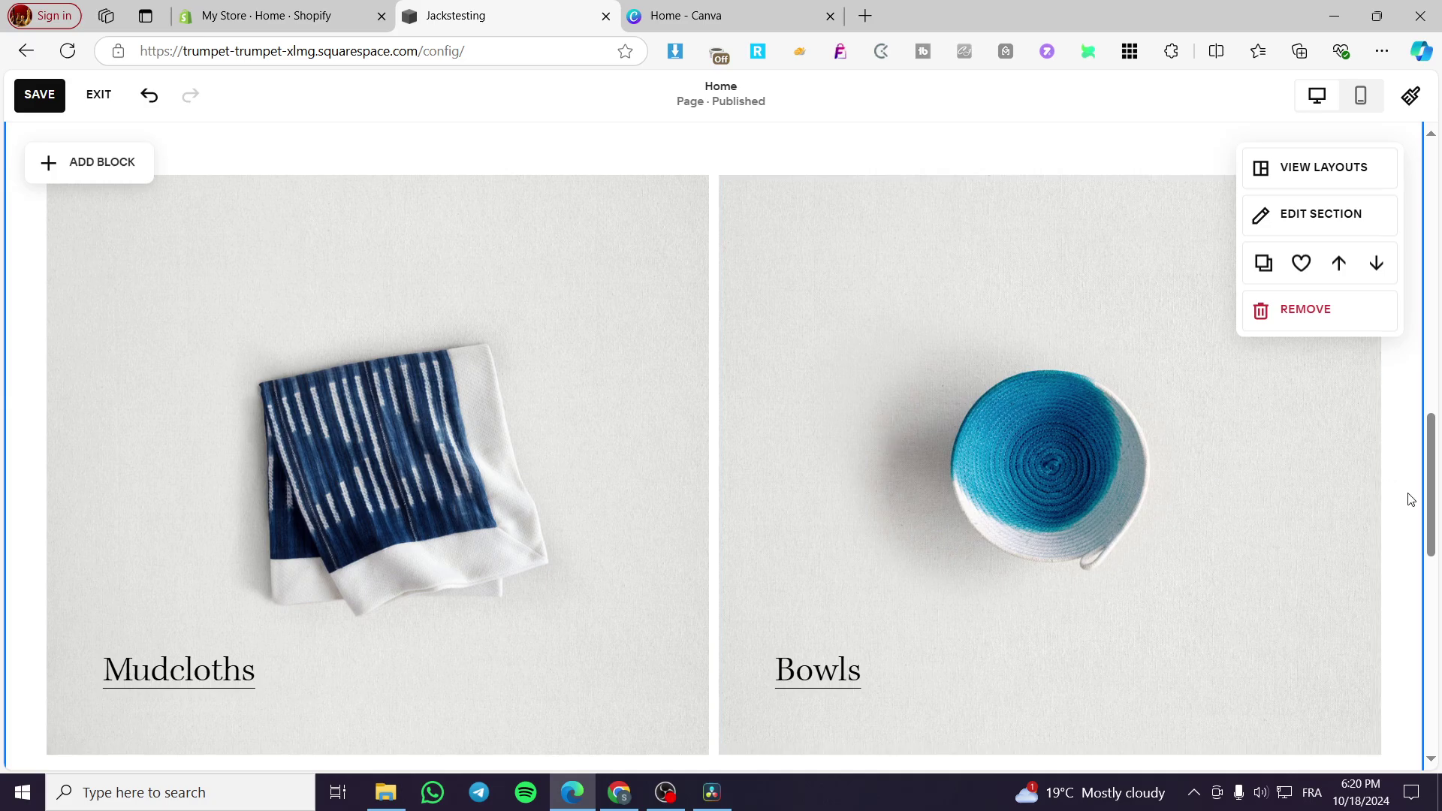
Glance at the Canva tab, then return to the Jackstesting editor and review sections.
{"action": "left_click", "coordinate": [721, 15]}
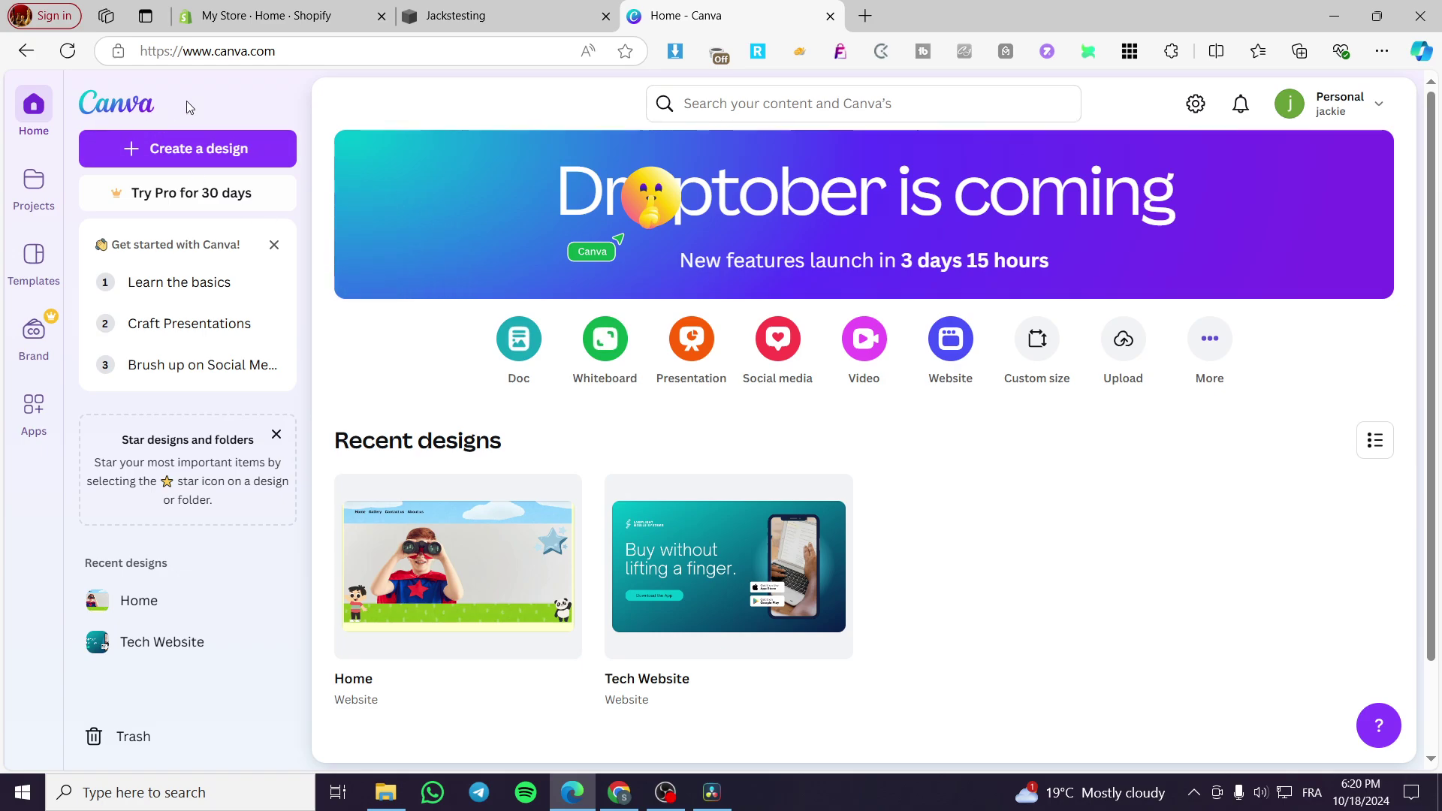
{"action": "left_click", "coordinate": [538, 7]}
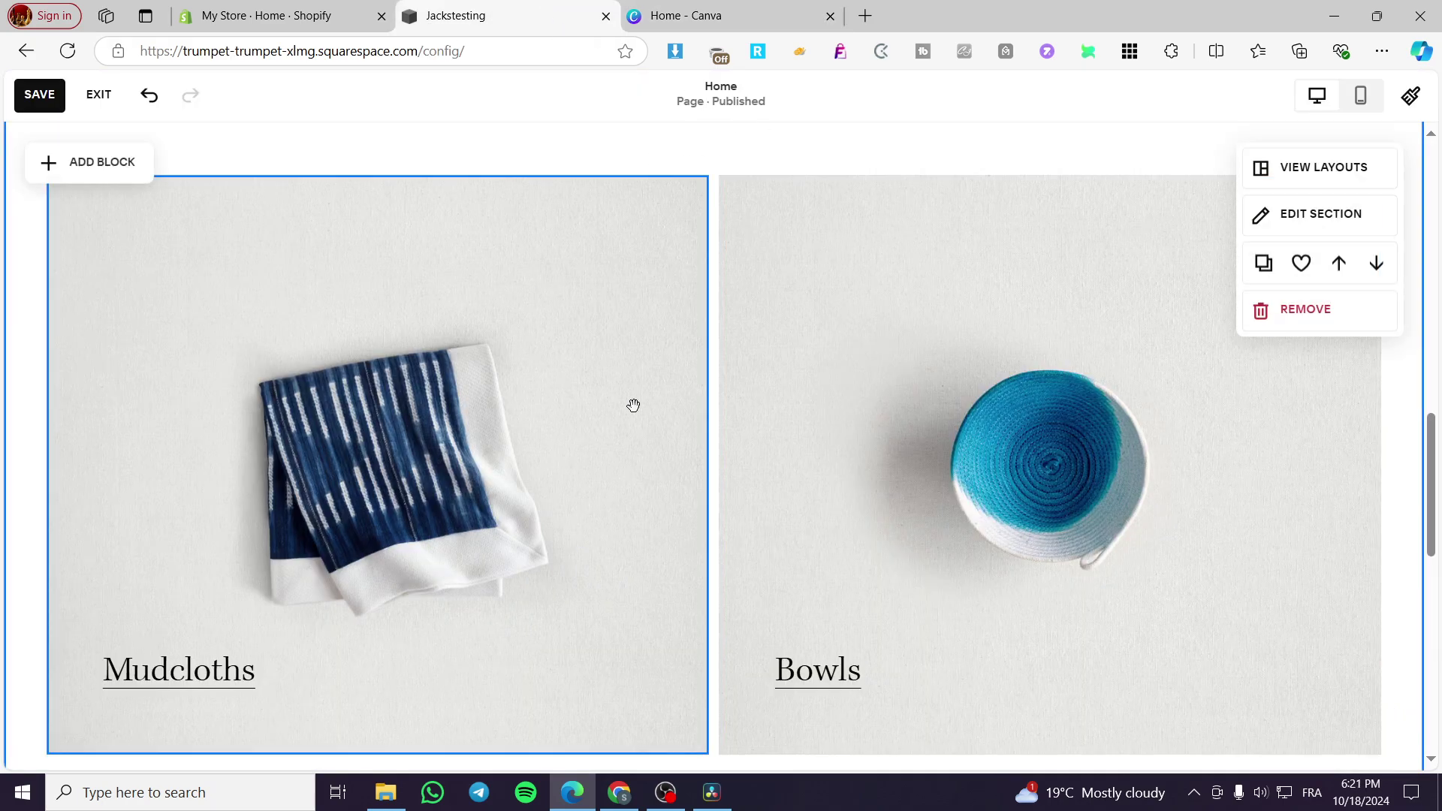
{"action": "scroll", "coordinate": [1292, 435], "scroll_direction": "down", "scroll_amount": 3}
{"action": "scroll", "coordinate": [673, 448], "scroll_direction": "up", "scroll_amount": 3}
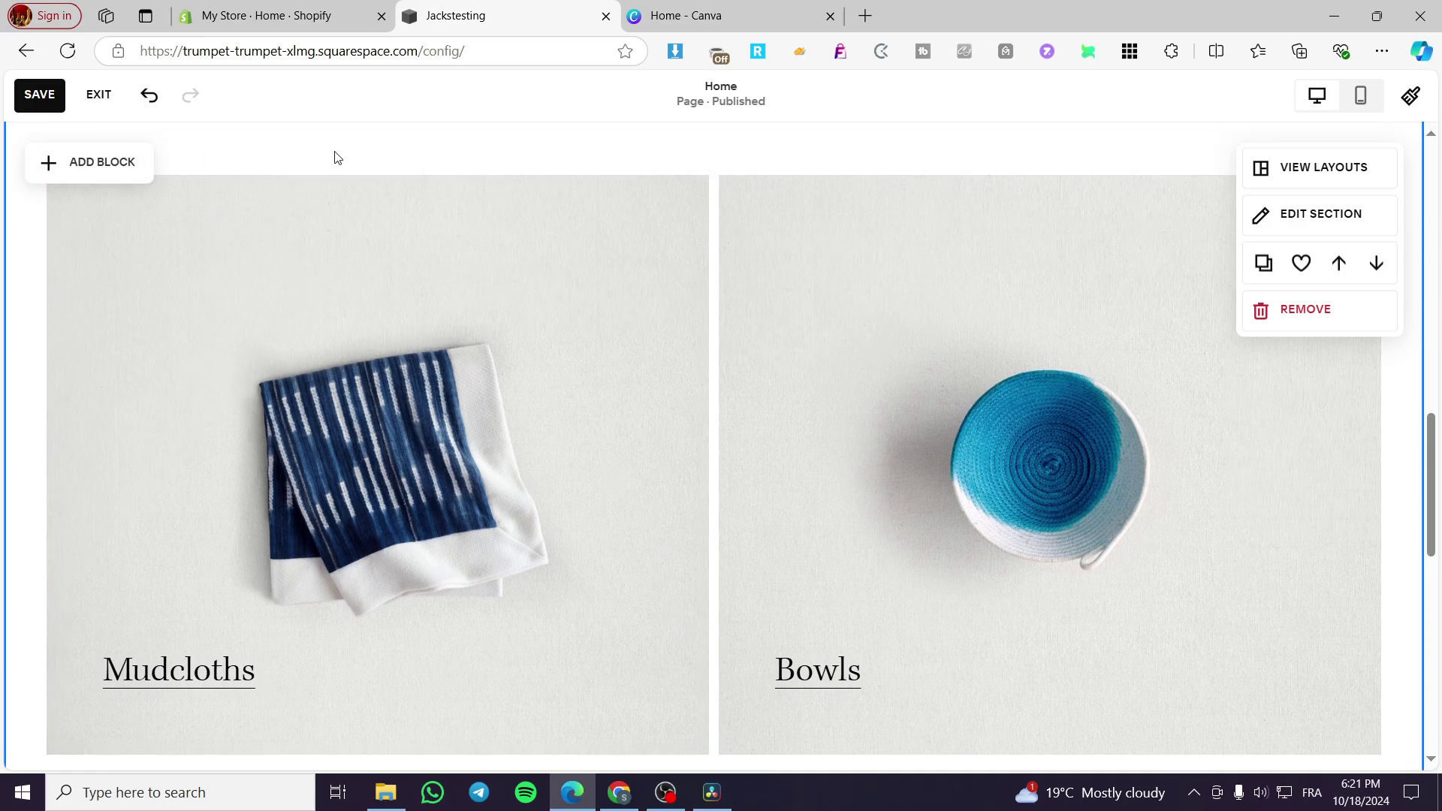
{"action": "scroll", "coordinate": [397, 358], "scroll_direction": "up", "scroll_amount": 4}
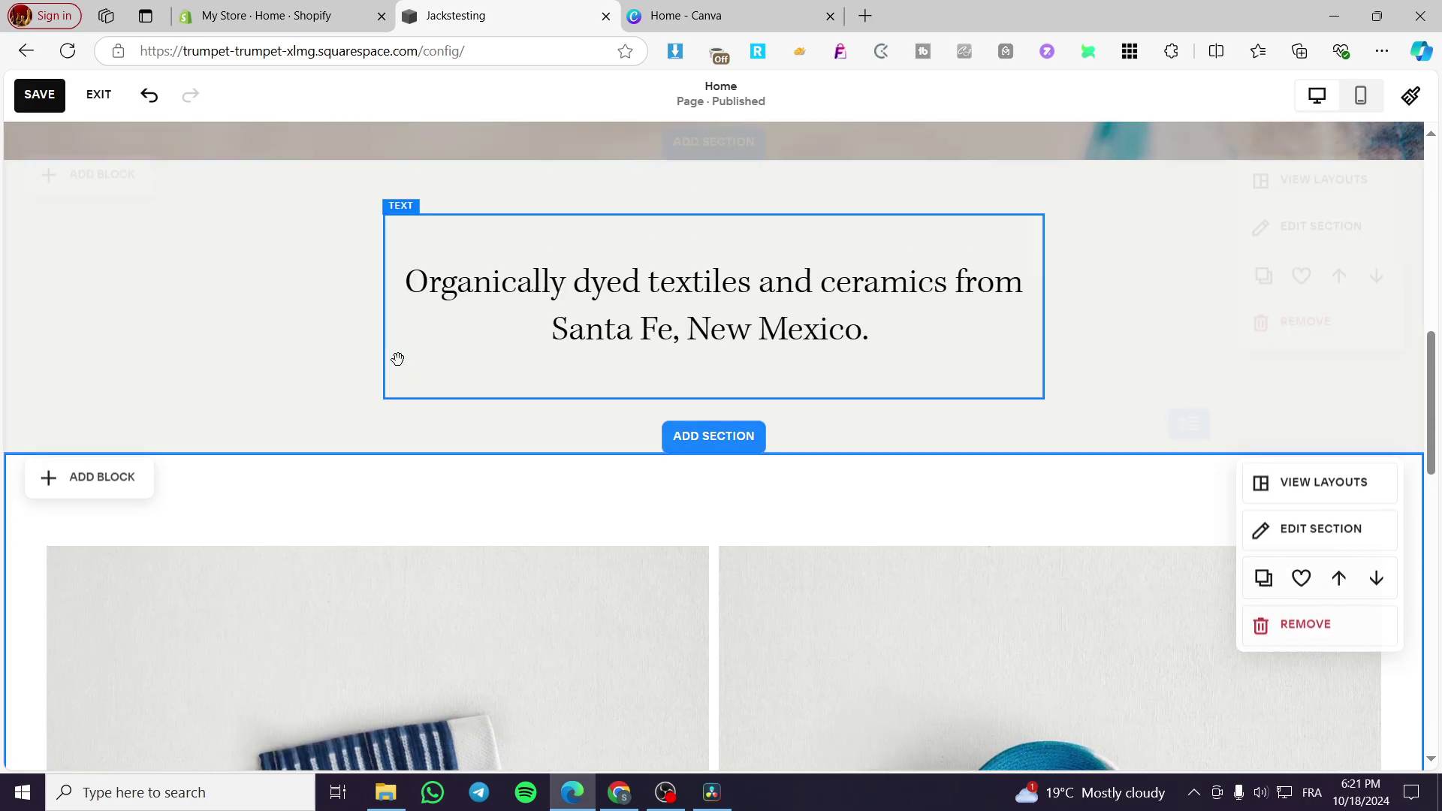
{"action": "scroll", "coordinate": [406, 370], "scroll_direction": "down", "scroll_amount": 4}
{"action": "scroll", "coordinate": [724, 435], "scroll_direction": "up", "scroll_amount": 5}
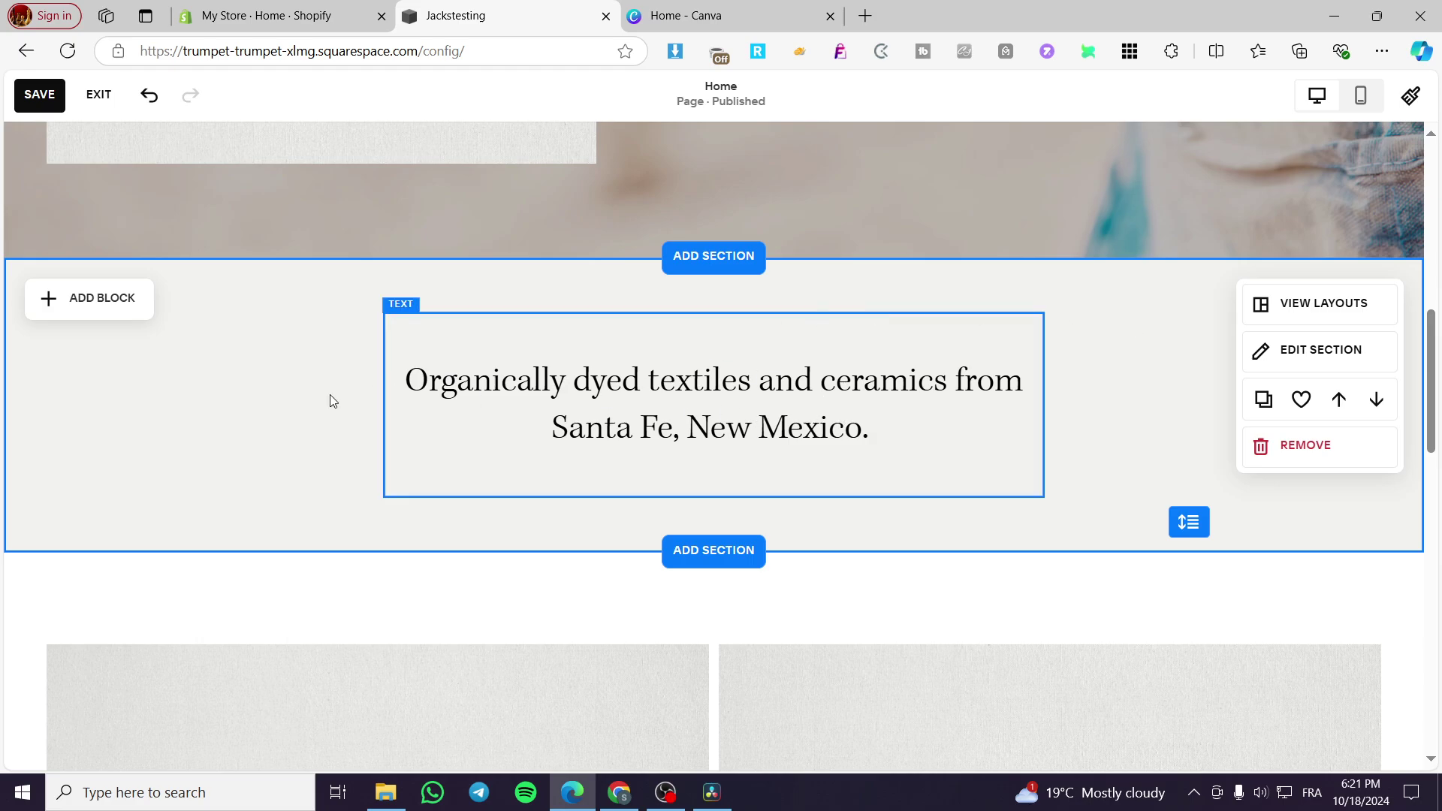
Bring up the Add Block list of basic blocks for the heading's section.
{"action": "left_click", "coordinate": [76, 312]}
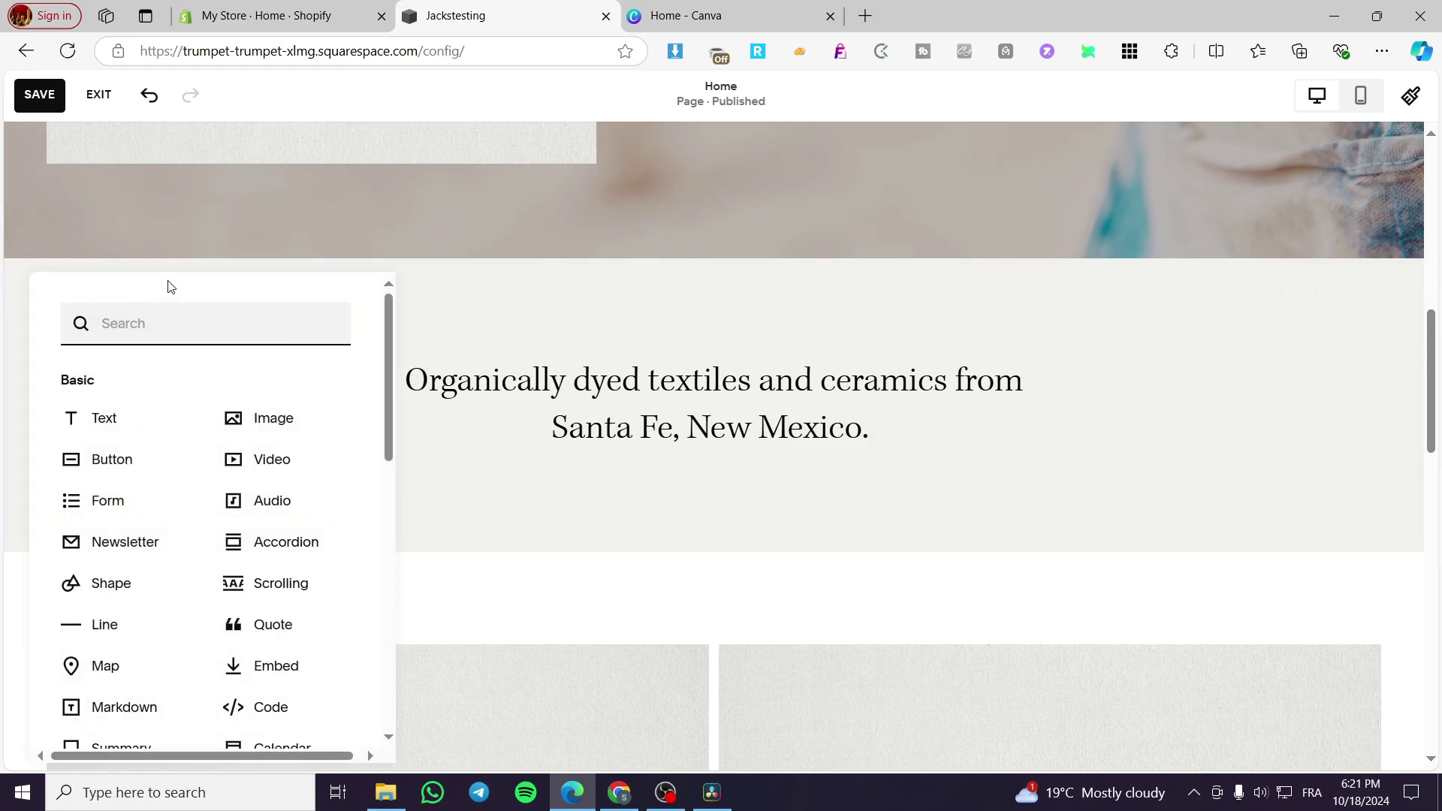
{"action": "left_click", "coordinate": [473, 280]}
{"action": "left_click", "coordinate": [86, 294]}
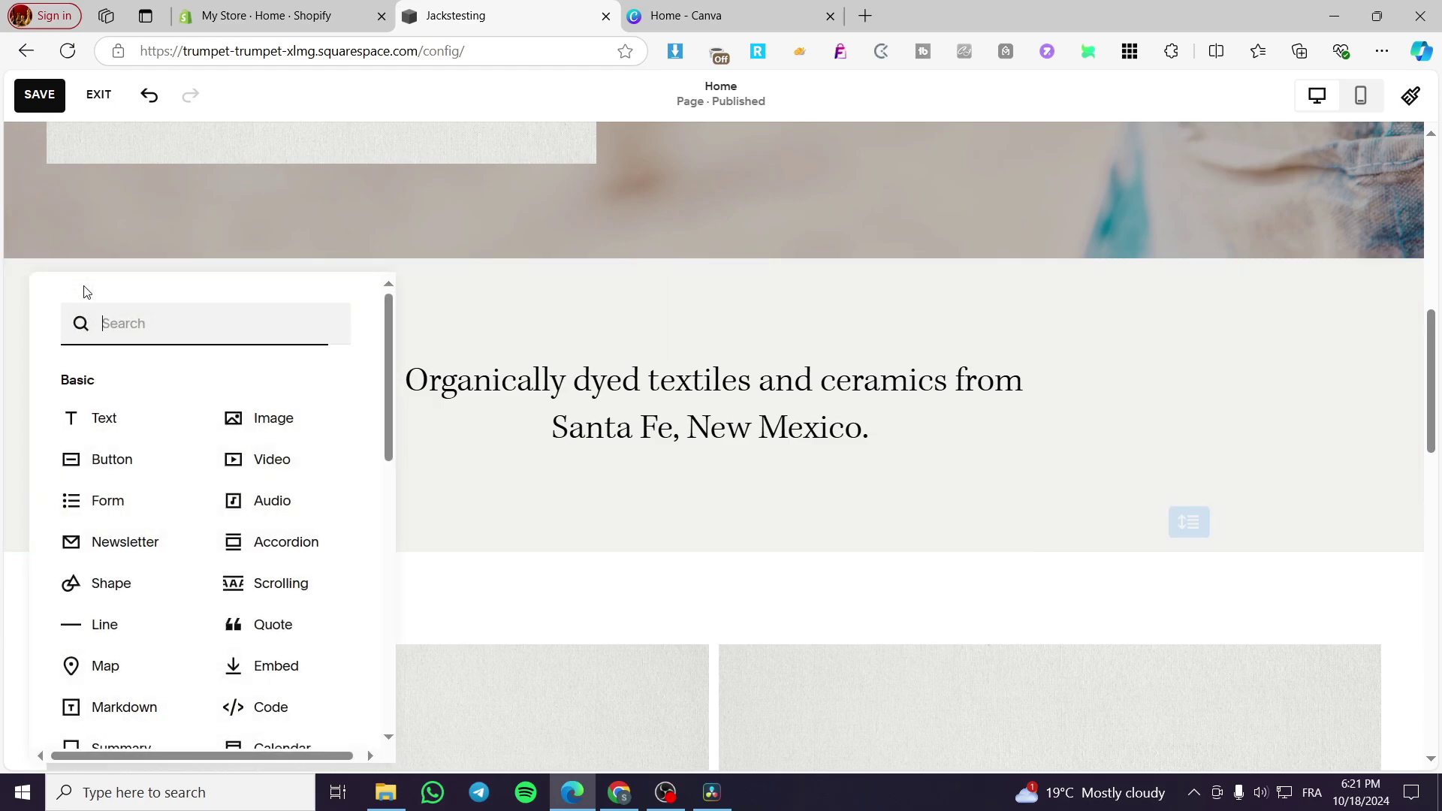
{"action": "scroll", "coordinate": [257, 410], "scroll_direction": "down", "scroll_amount": 5}
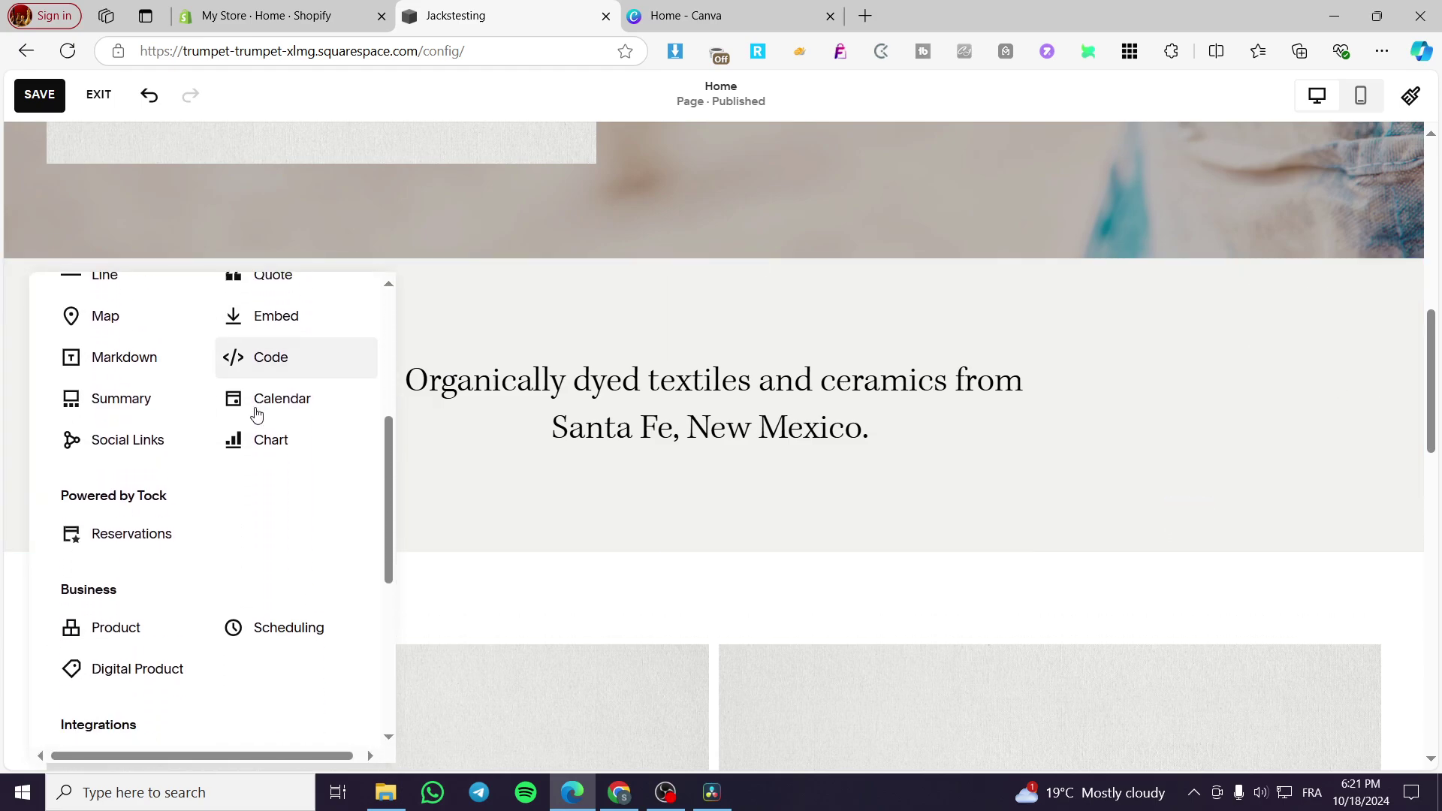
{"action": "scroll", "coordinate": [256, 413], "scroll_direction": "up", "scroll_amount": 5}
{"action": "left_click_drag", "start_coordinate": [118, 391], "coordinate": [57, 389]}
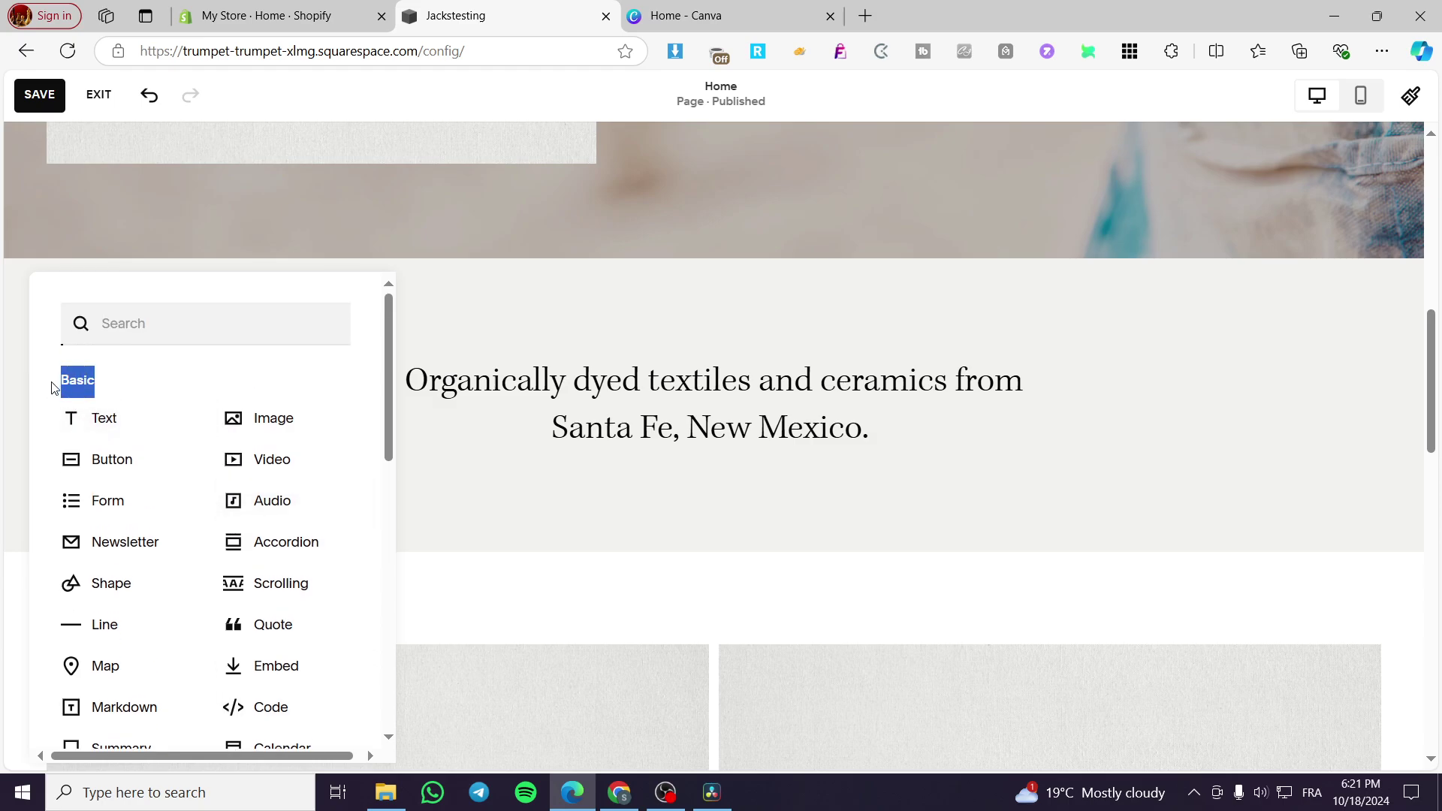
{"action": "left_click", "coordinate": [93, 379]}
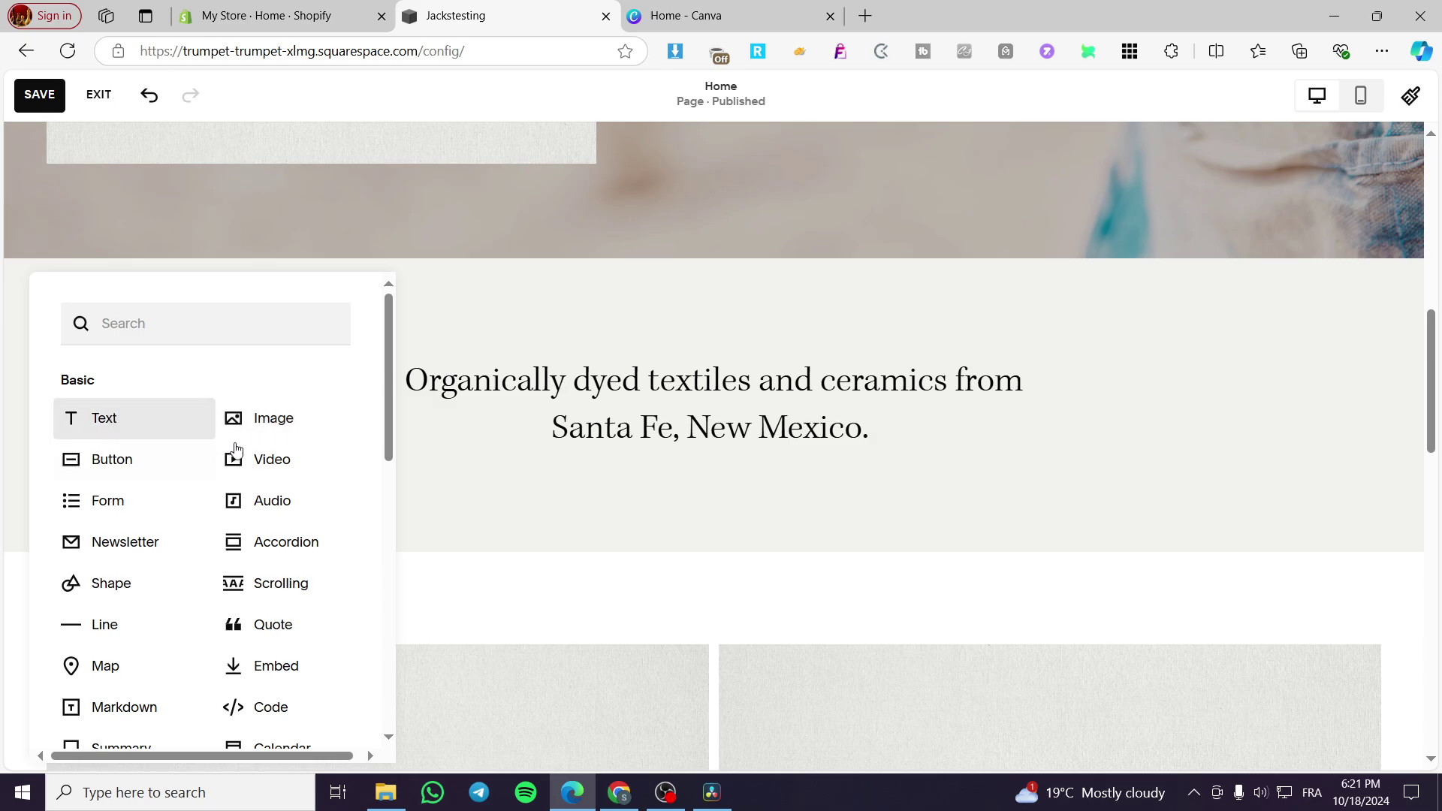
Add a Button block and place it centred below the 'Organically dyed textiles and ceramics' heading.
{"action": "scroll", "coordinate": [286, 451], "scroll_direction": "down", "scroll_amount": 3}
{"action": "scroll", "coordinate": [296, 445], "scroll_direction": "up", "scroll_amount": 3}
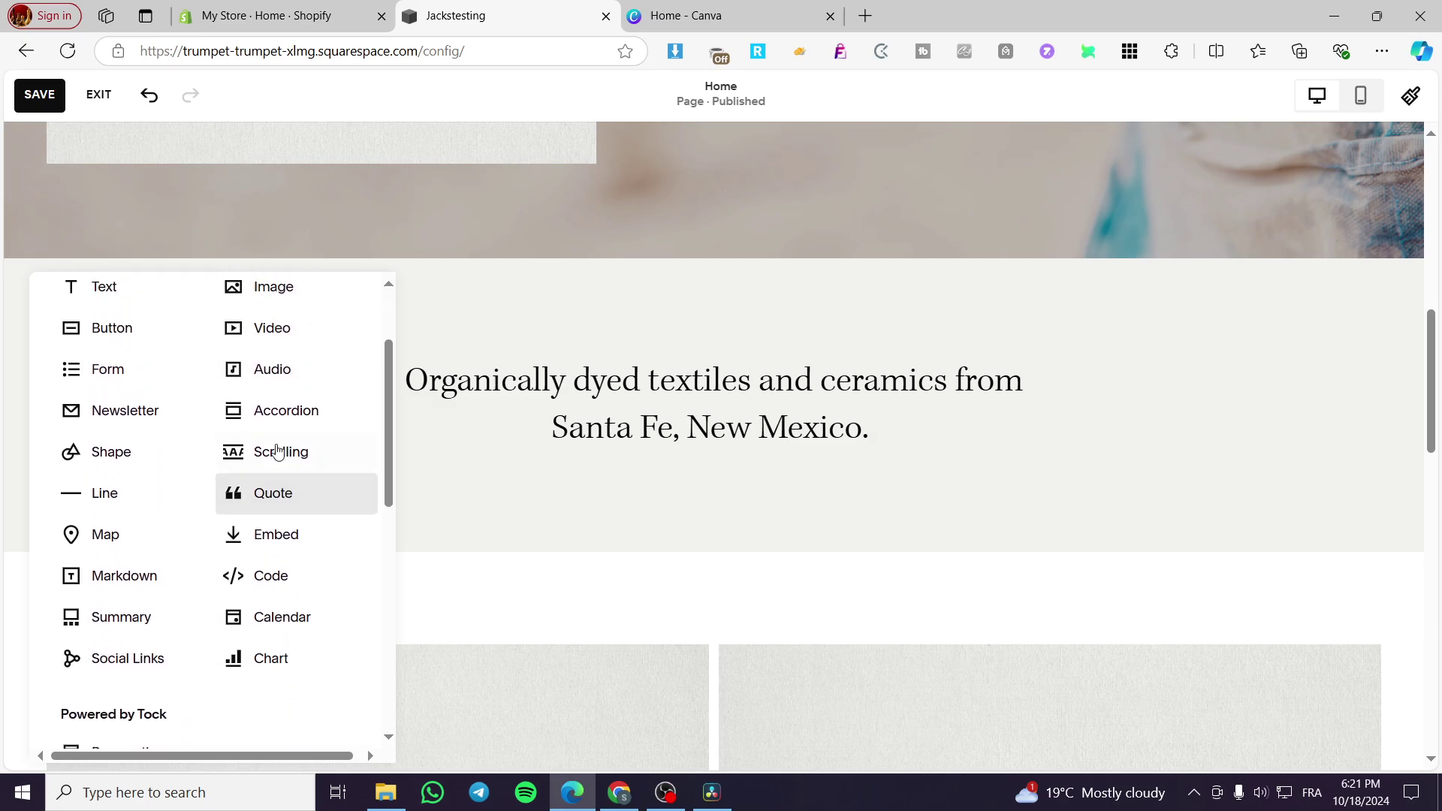
{"action": "left_click", "coordinate": [84, 465]}
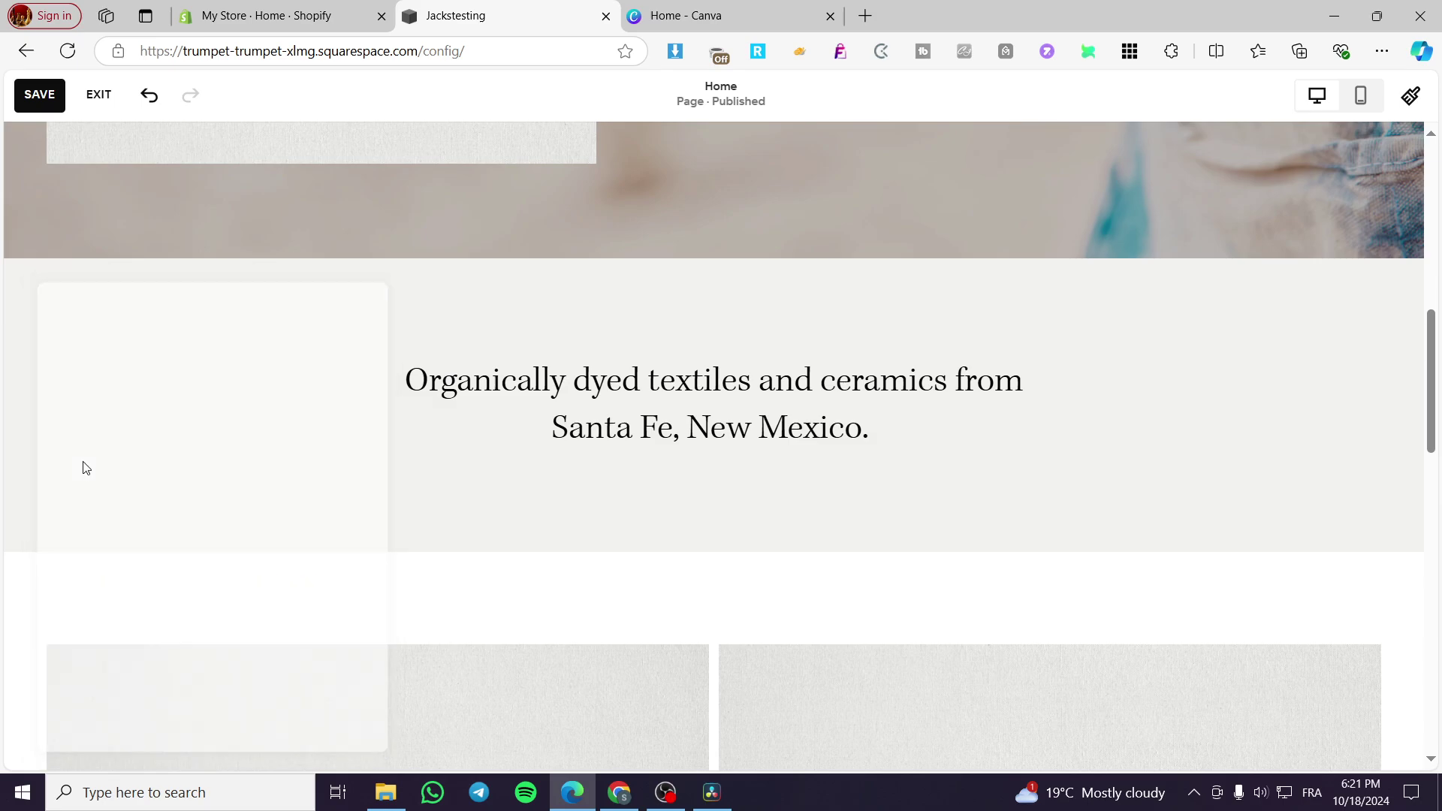
{"action": "left_click_drag", "start_coordinate": [224, 410], "coordinate": [728, 516]}
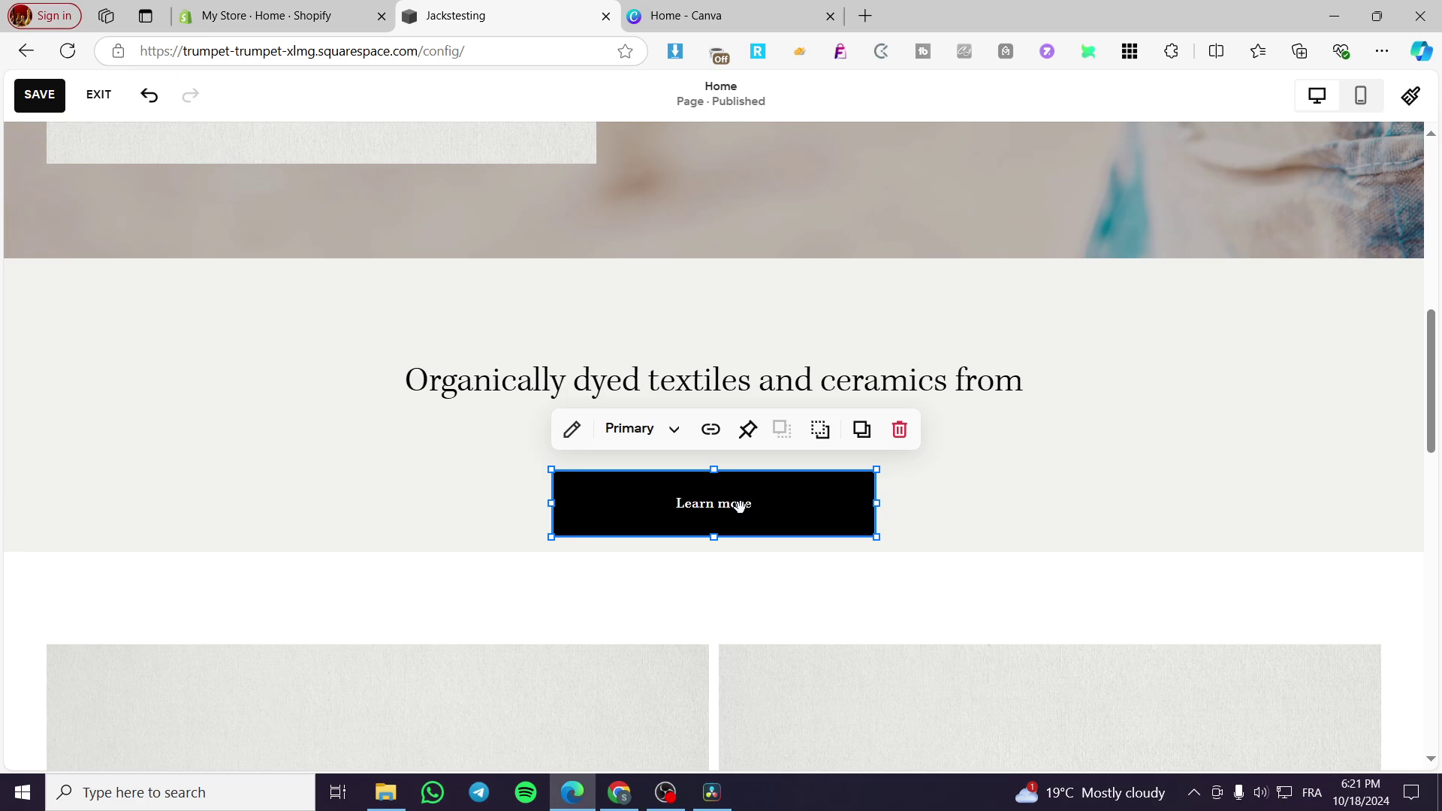
Replace the button's 'Learn more' label with 'Read More'.
{"action": "left_click", "coordinate": [739, 506]}
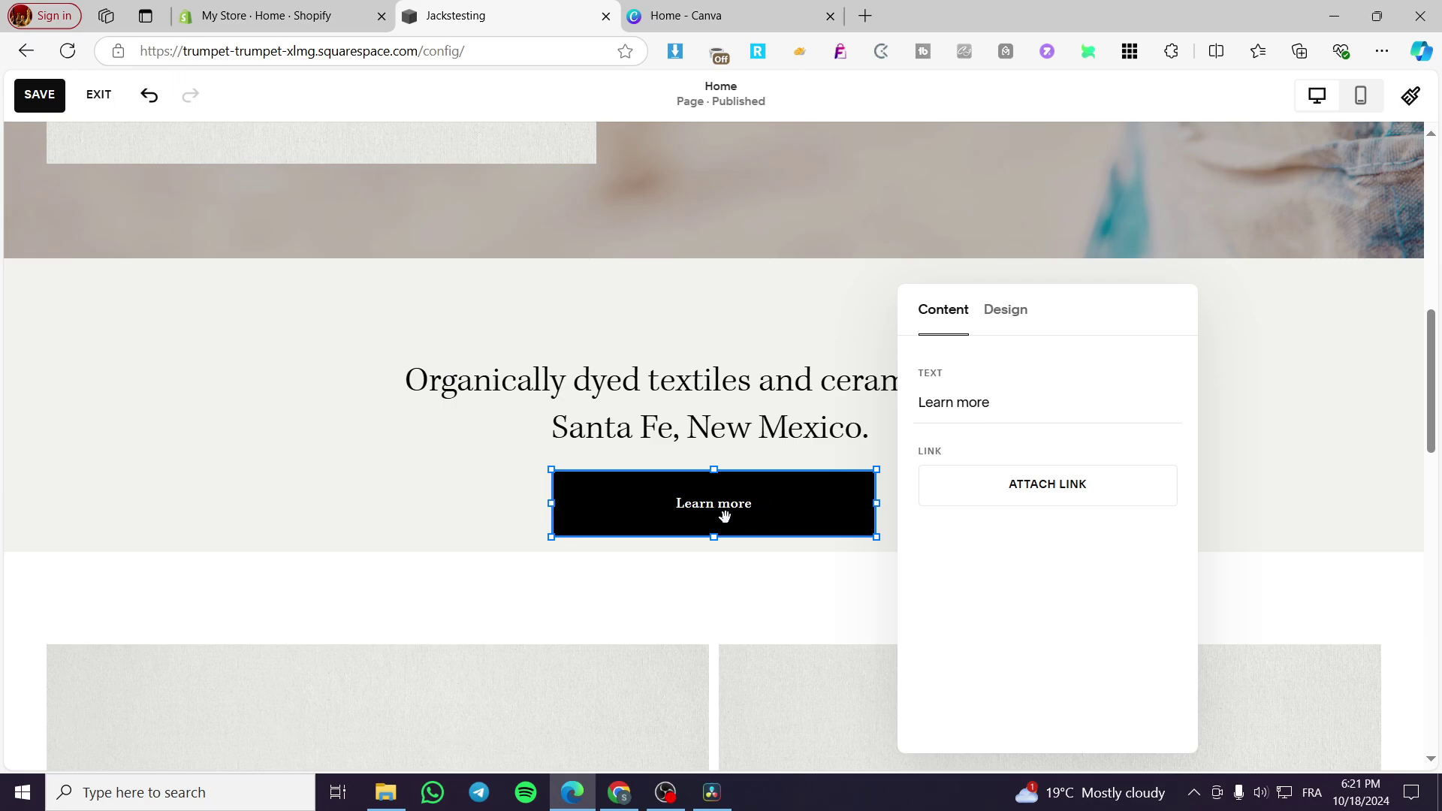
{"action": "left_click_drag", "start_coordinate": [1012, 390], "coordinate": [862, 412]}
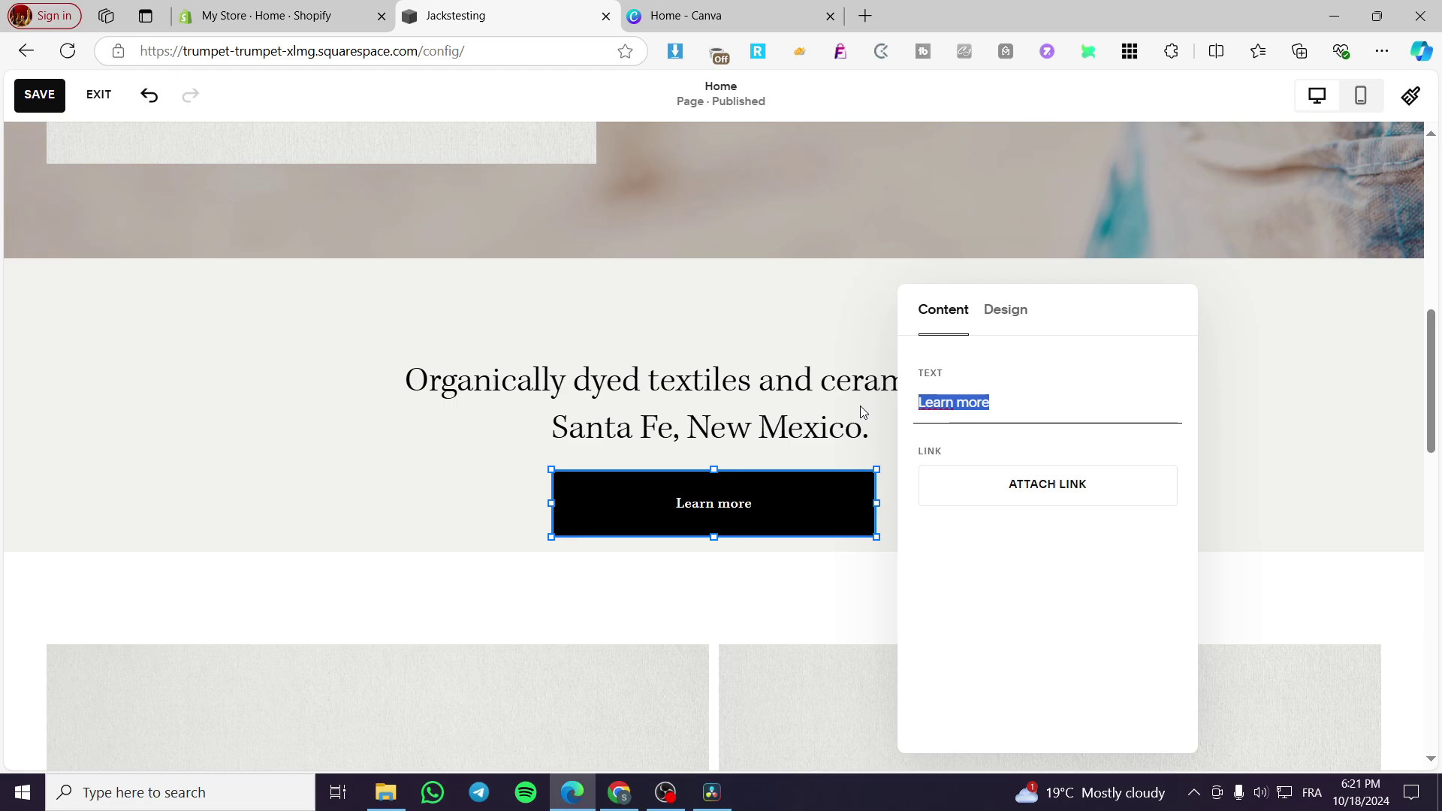
{"action": "type", "text": "R"}
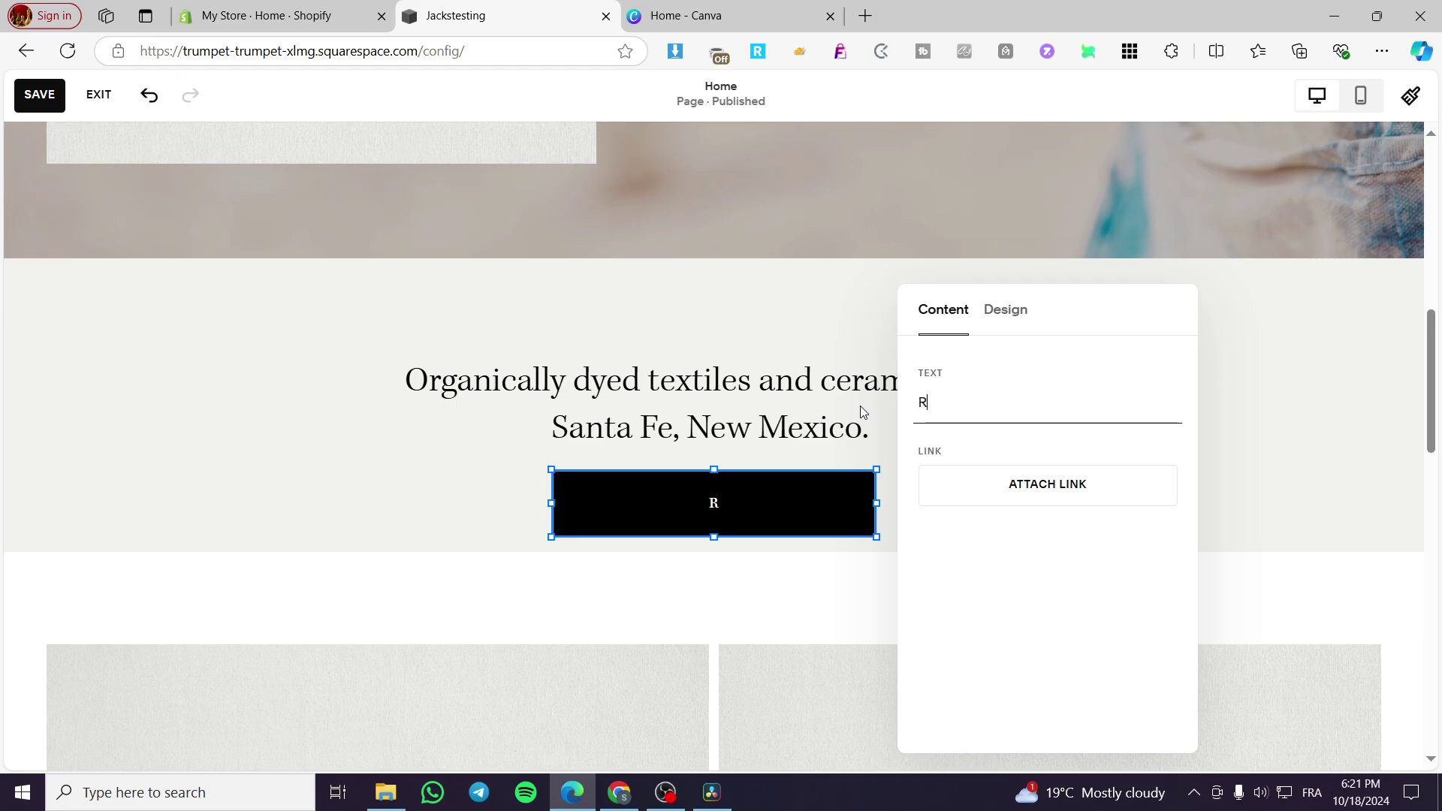
{"action": "type", "text": "ead Mre"}
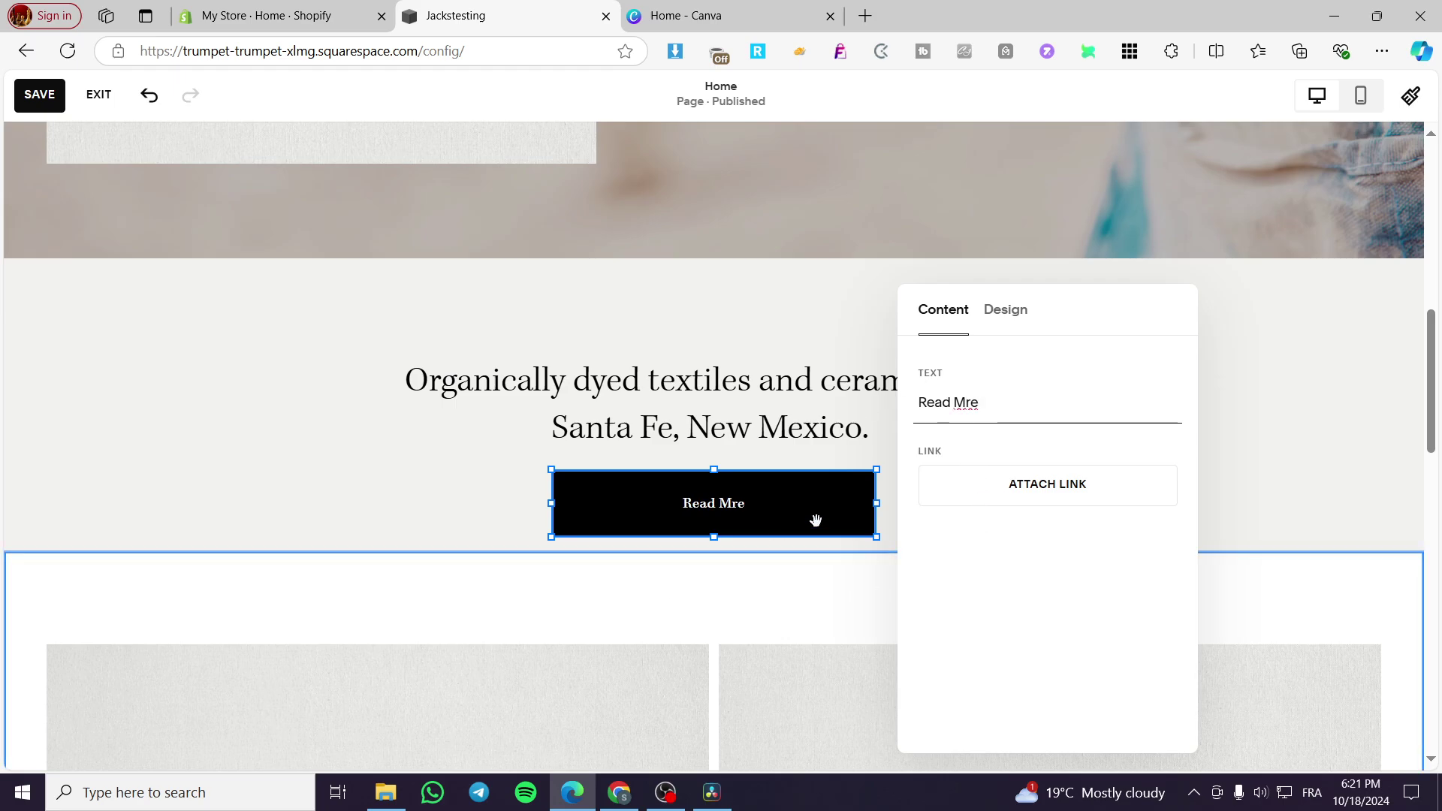
{"action": "key", "text": "BackSpace"}
{"action": "key", "text": "BackSpace"}
{"action": "type", "text": "ore"}
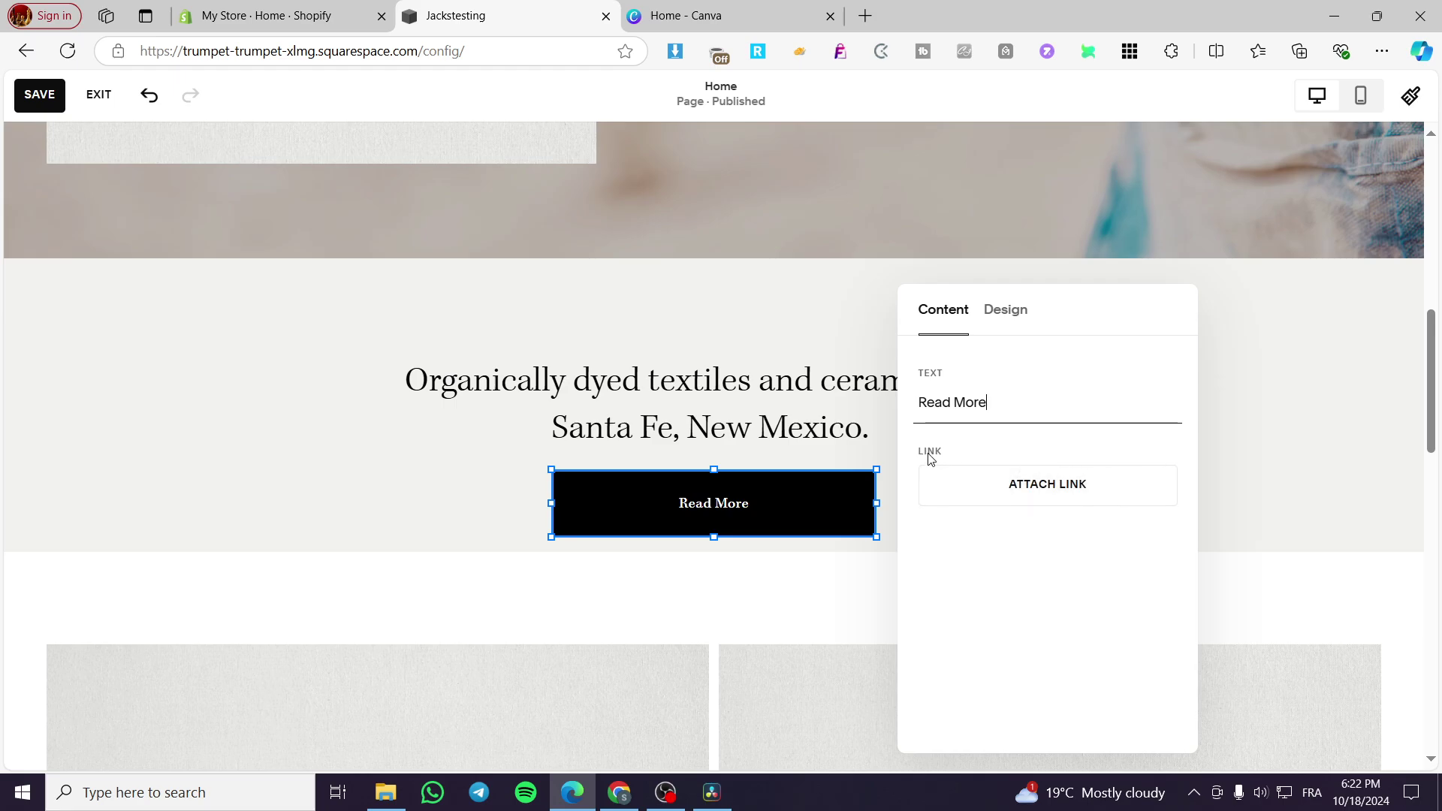
Start attaching a link to the Read More button, keeping URL as the link type.
{"action": "left_click", "coordinate": [1044, 494]}
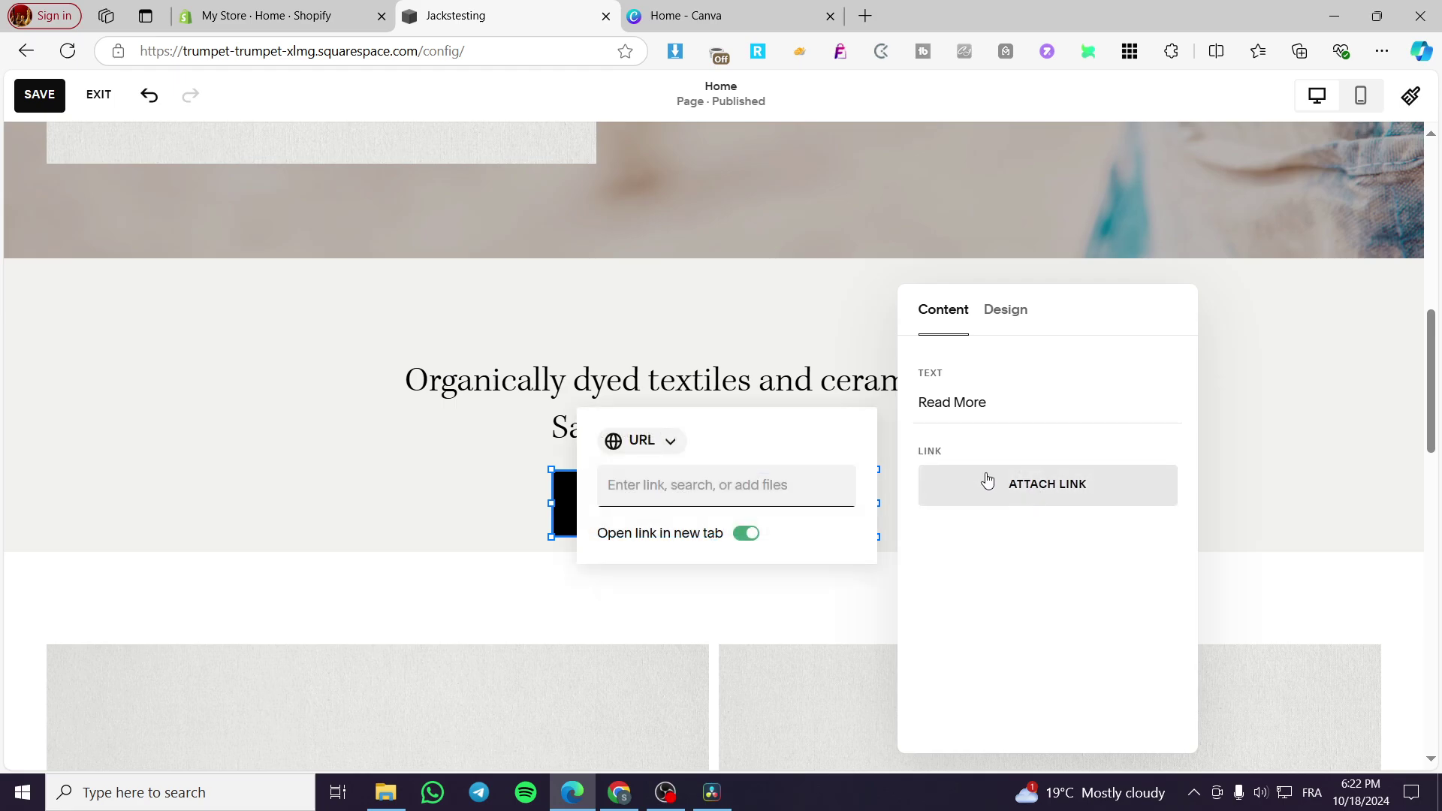
{"action": "left_click", "coordinate": [680, 442]}
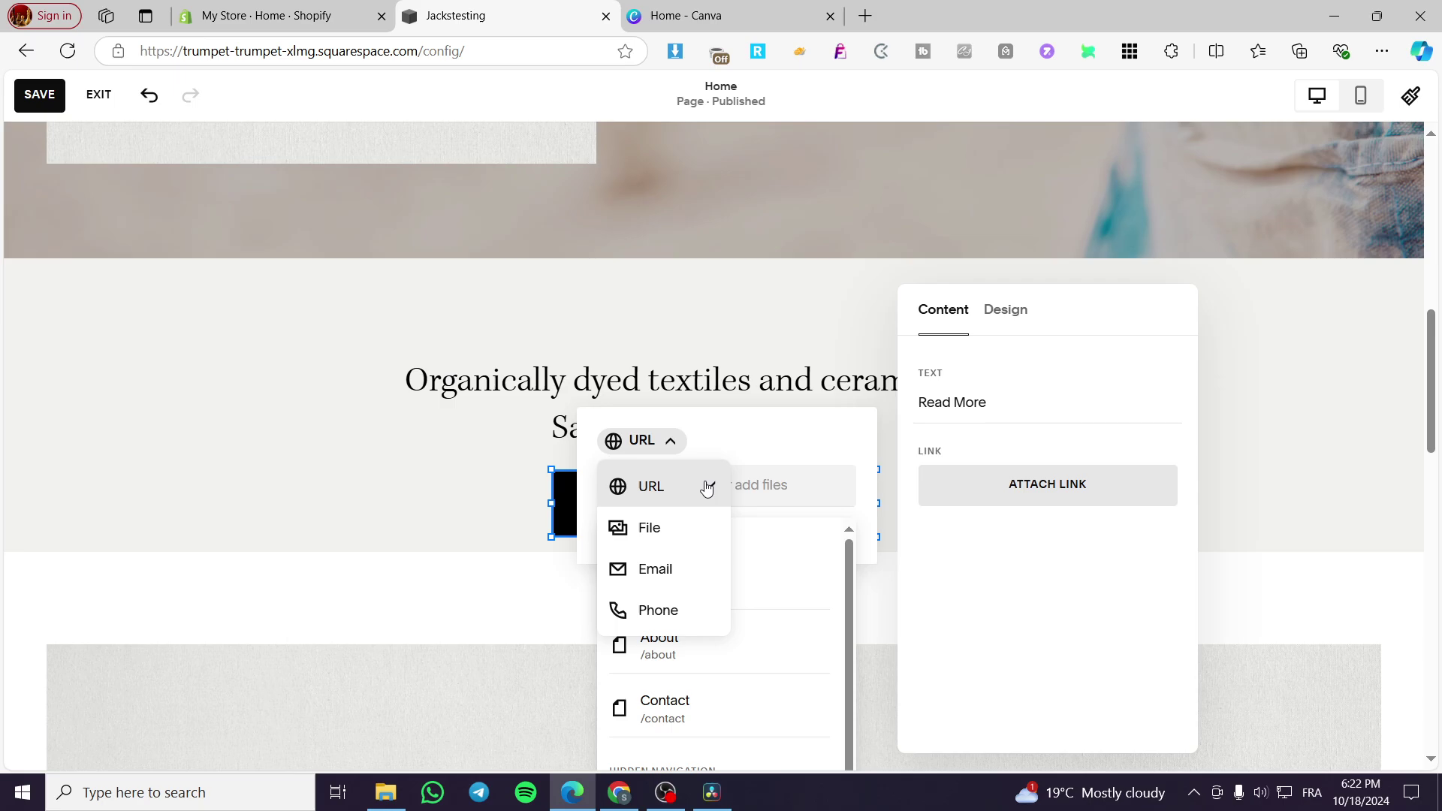
{"action": "left_click", "coordinate": [650, 486]}
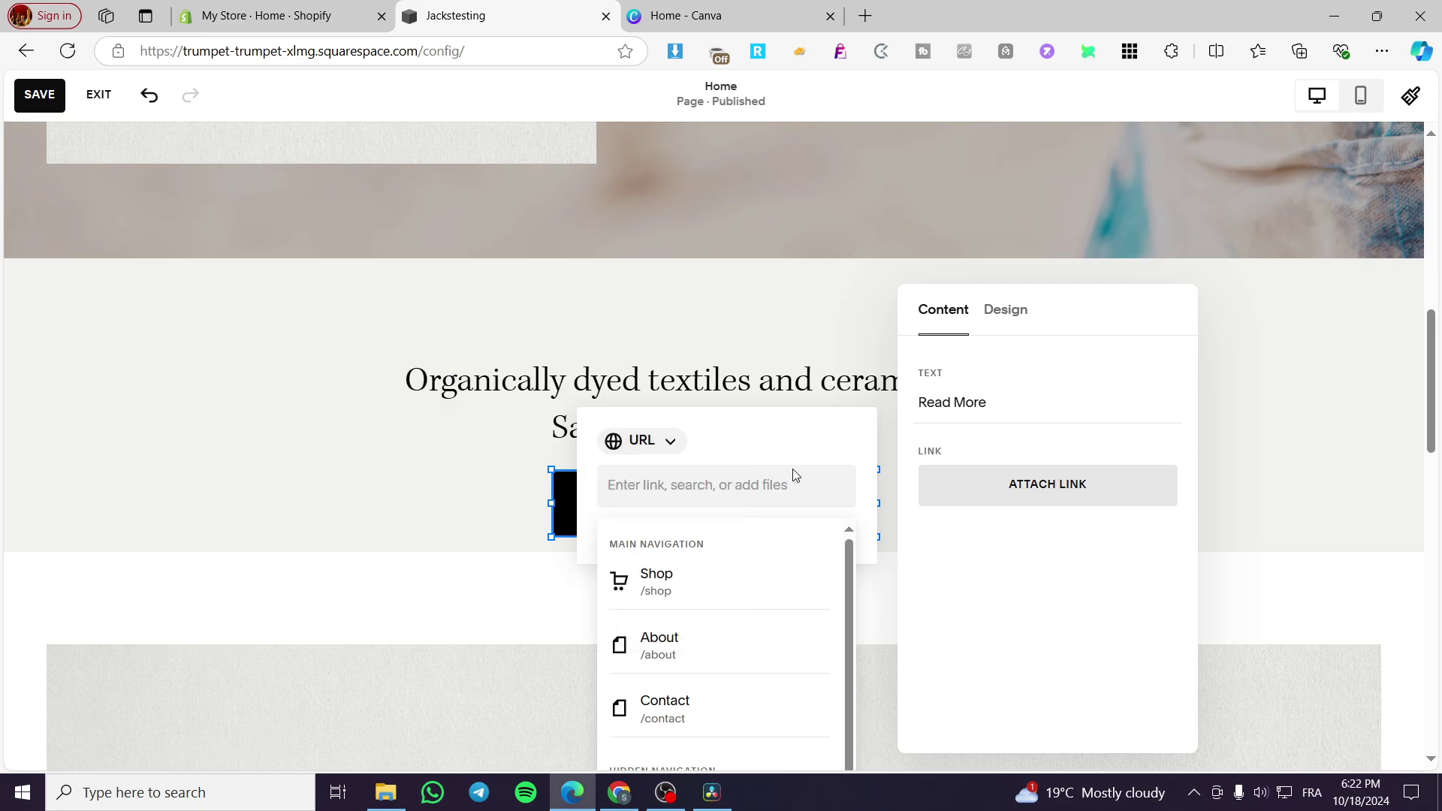
{"action": "scroll", "coordinate": [841, 601], "scroll_direction": "down", "scroll_amount": 2}
{"action": "scroll", "coordinate": [1345, 518], "scroll_direction": "up", "scroll_amount": 1}
{"action": "scroll", "coordinate": [1174, 475], "scroll_direction": "down", "scroll_amount": 5}
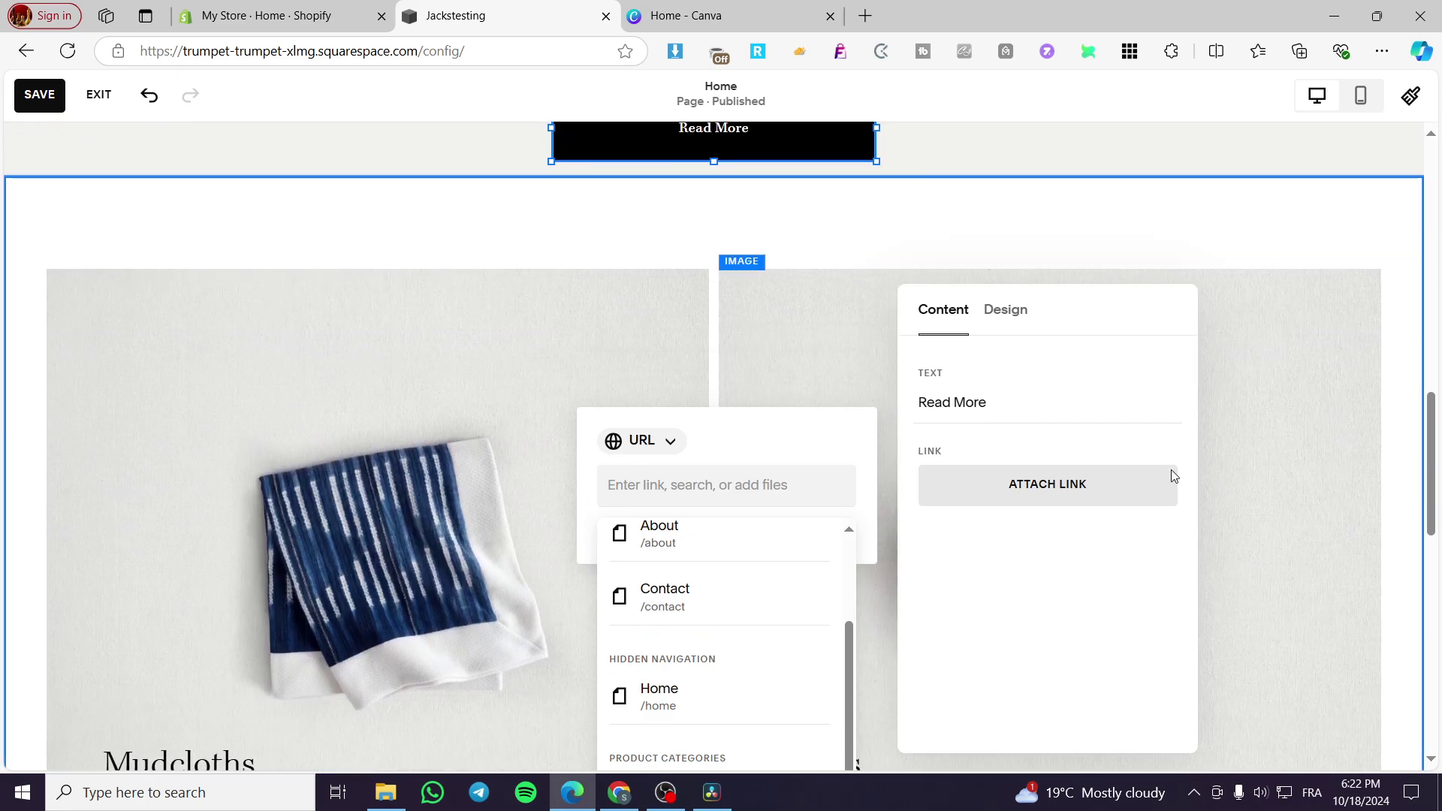
{"action": "left_click", "coordinate": [740, 407]}
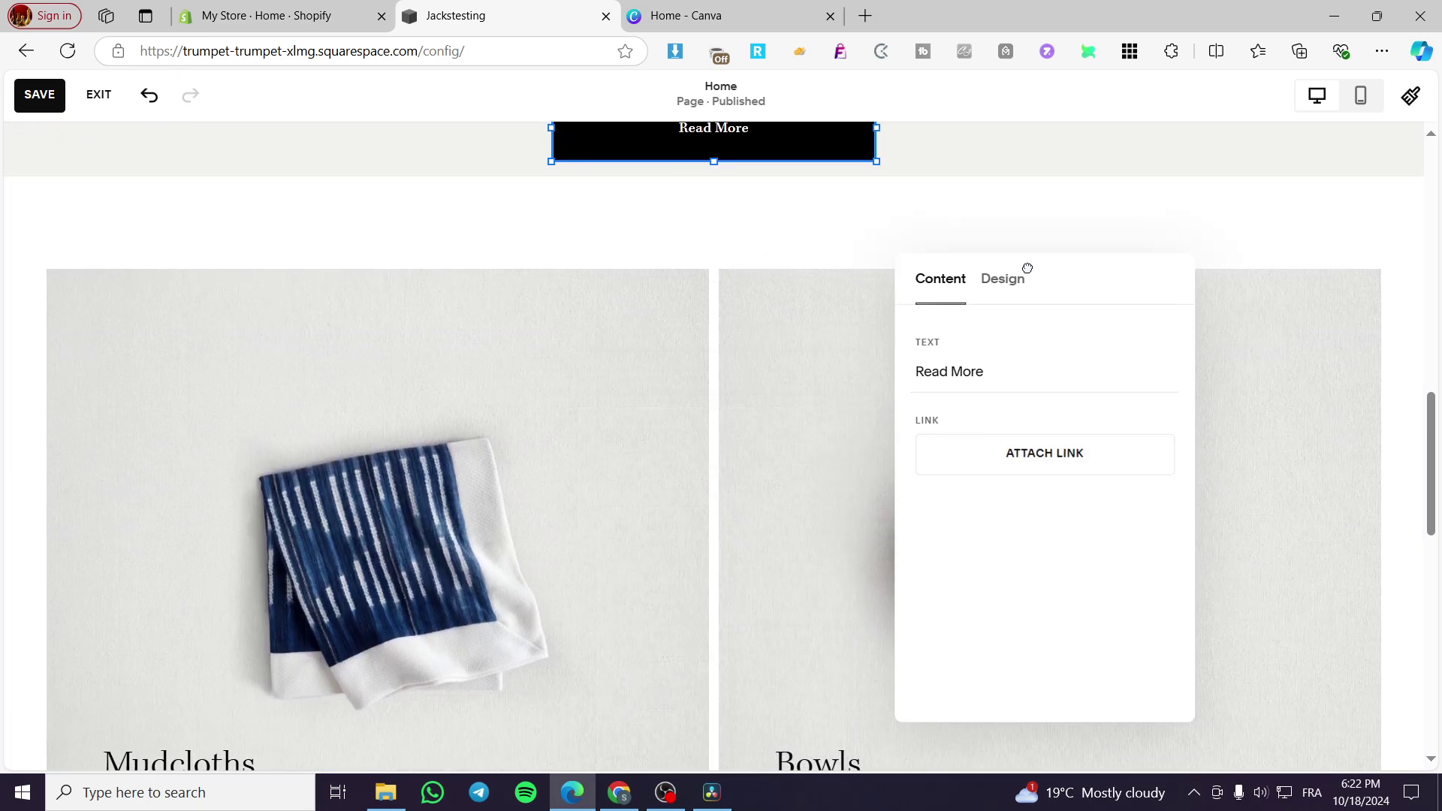
Choose the About page (/about) as the link target and apply it.
{"action": "left_click", "coordinate": [1013, 353]}
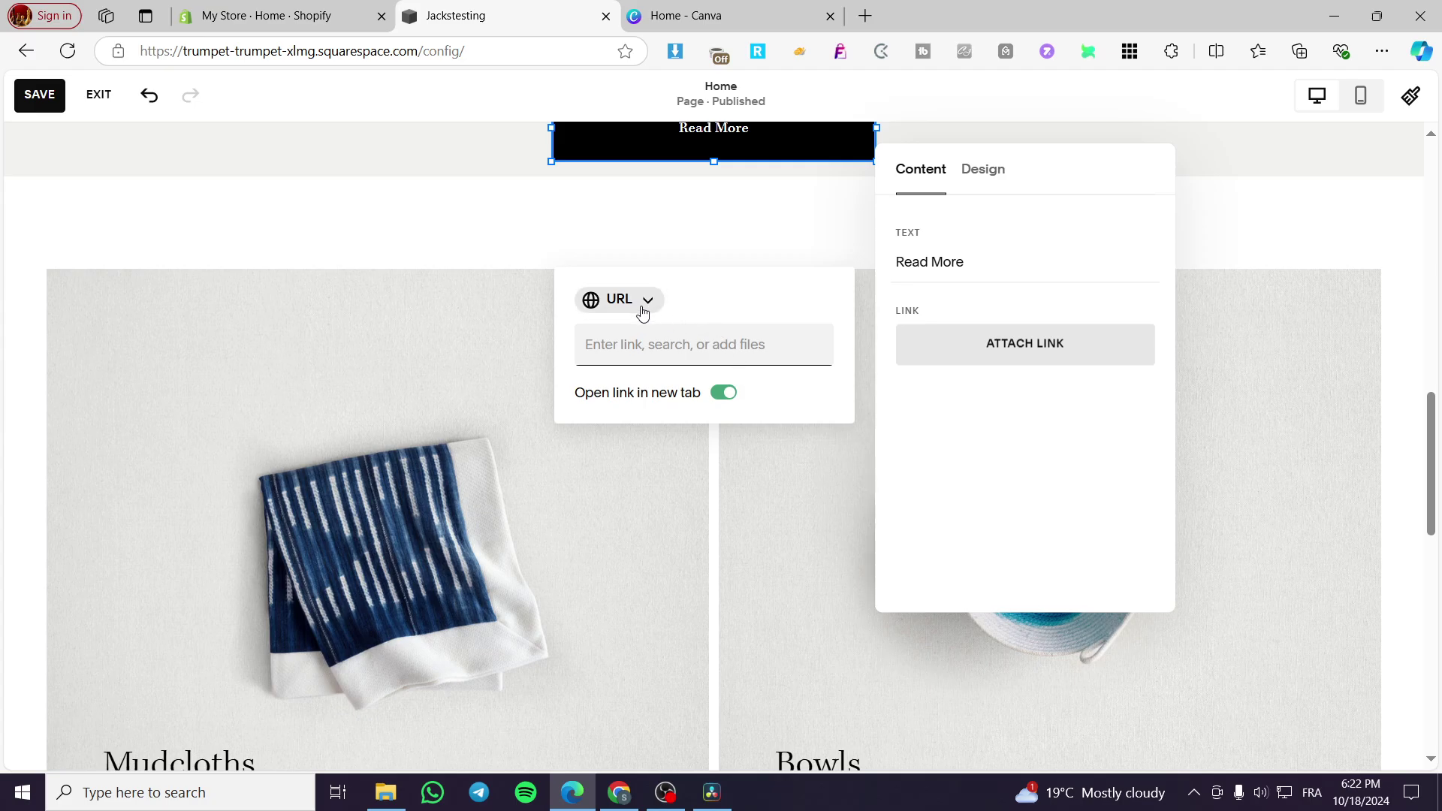
{"action": "left_click", "coordinate": [678, 362]}
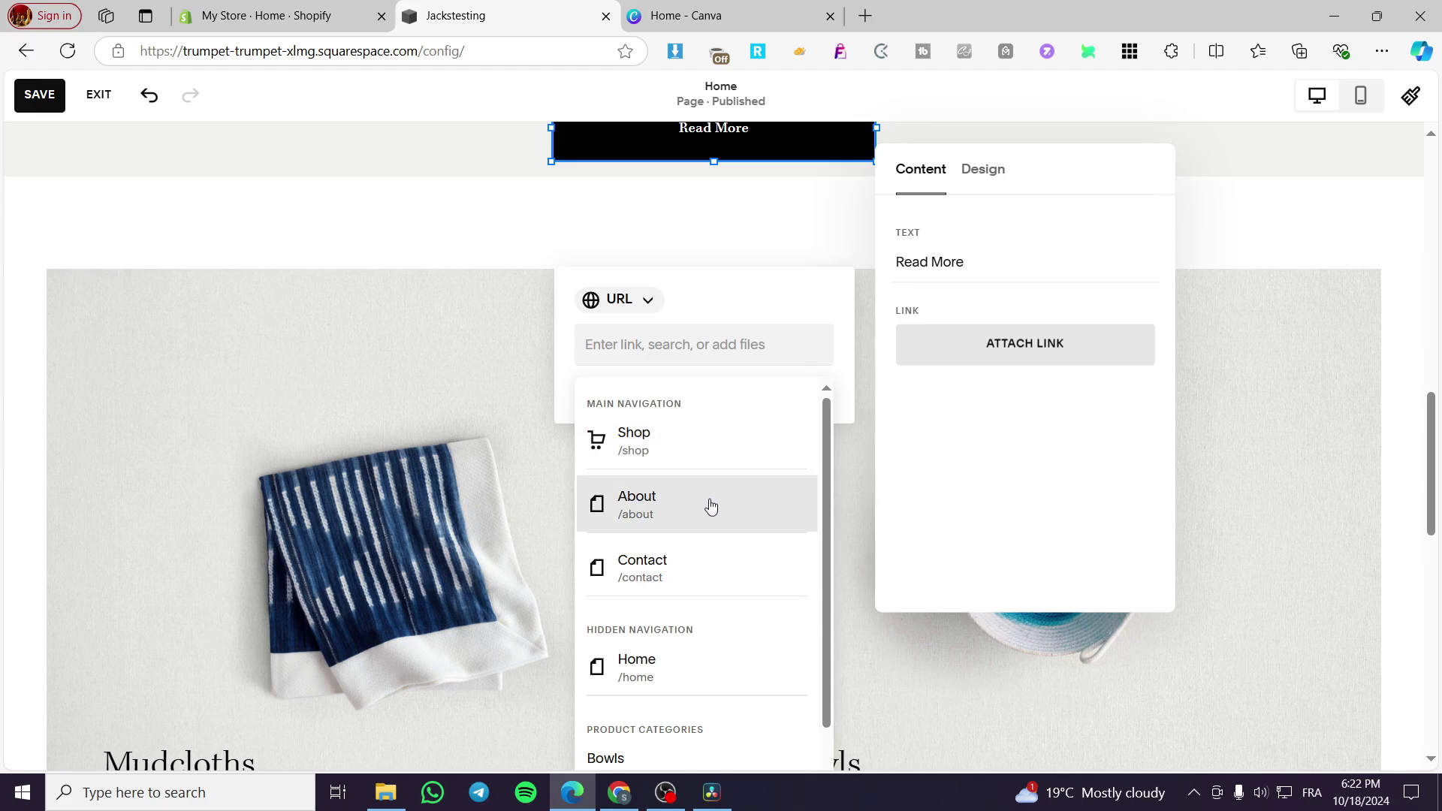
{"action": "scroll", "coordinate": [717, 661], "scroll_direction": "down", "scroll_amount": 2}
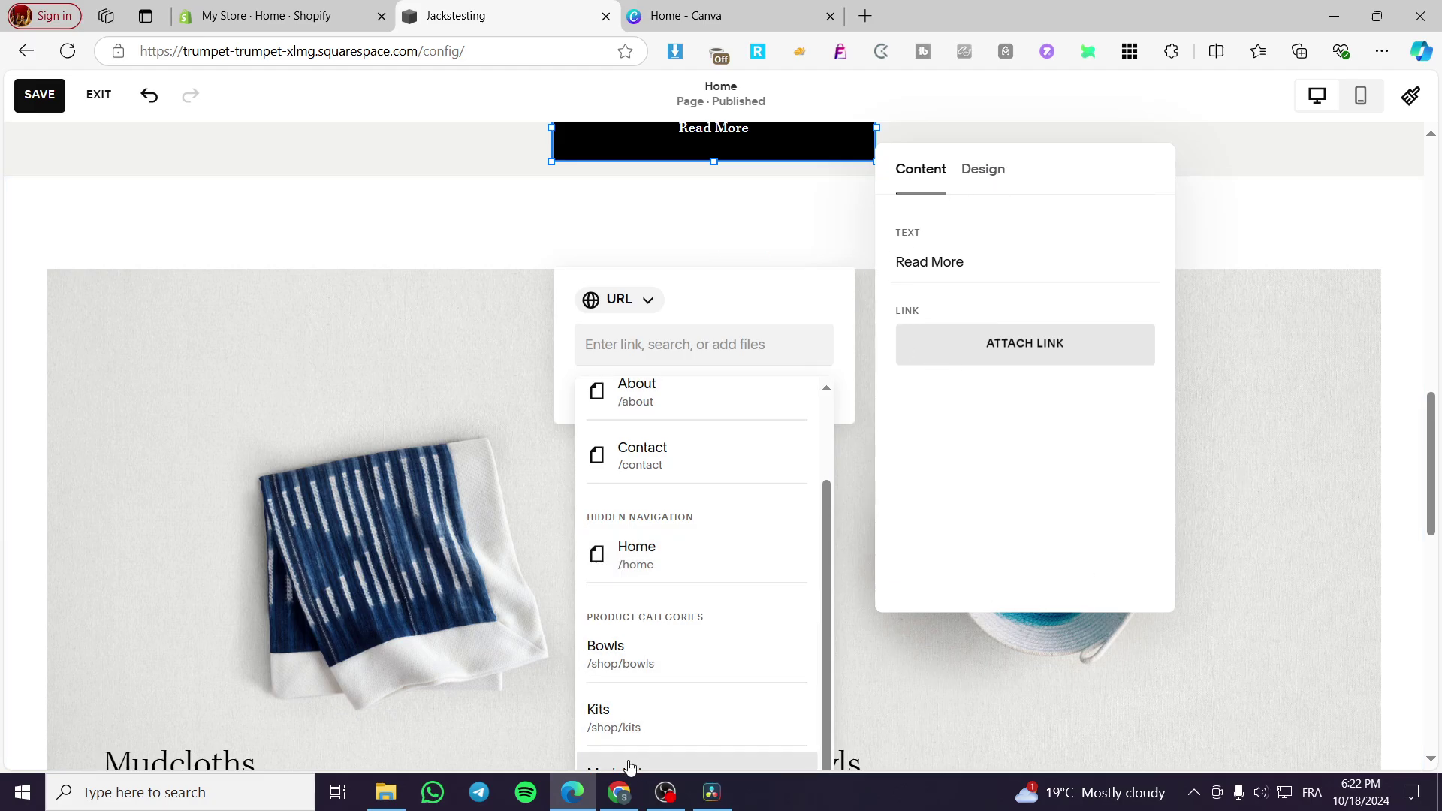
{"action": "scroll", "coordinate": [670, 686], "scroll_direction": "up", "scroll_amount": 2}
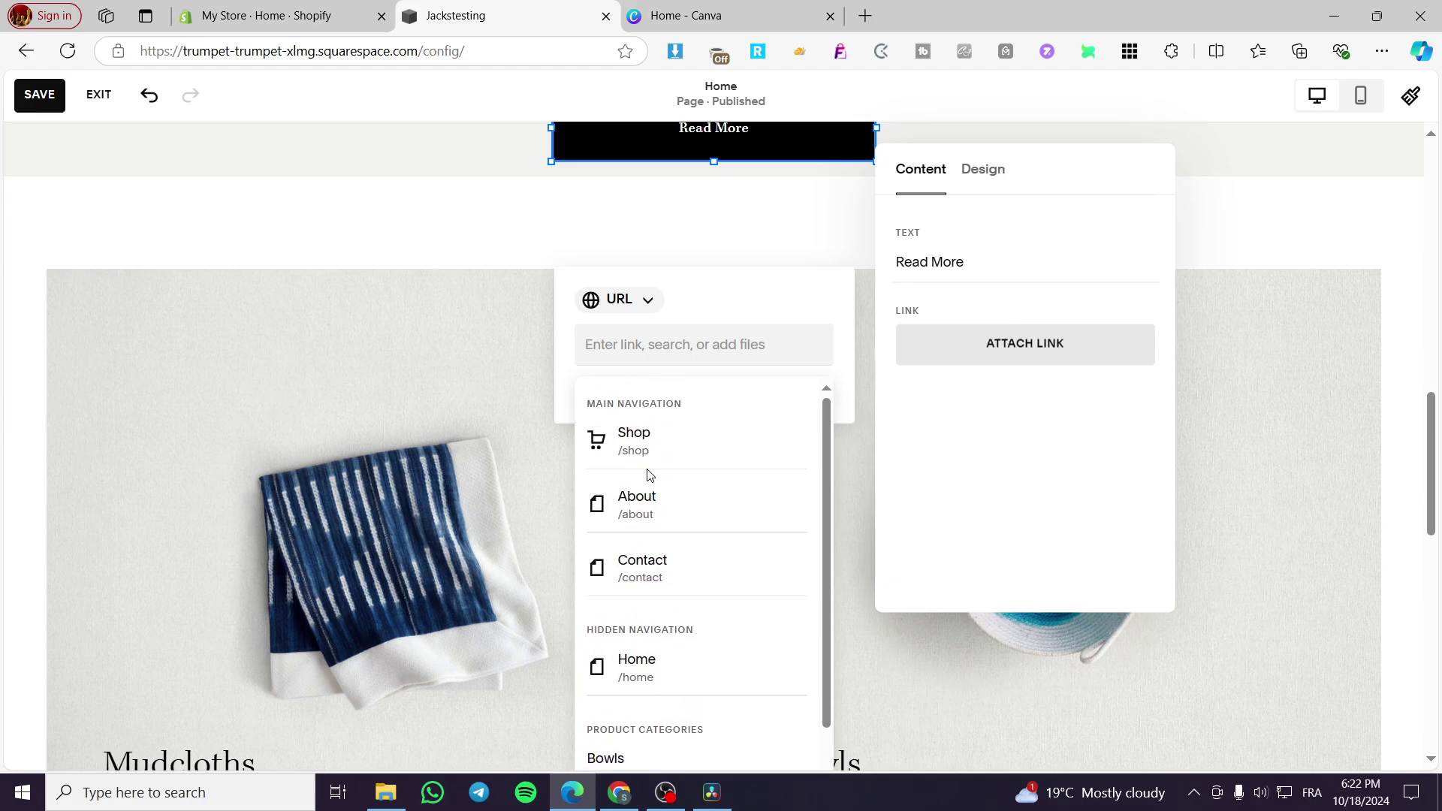
{"action": "scroll", "coordinate": [405, 439], "scroll_direction": "up", "scroll_amount": 5}
{"action": "scroll", "coordinate": [406, 439], "scroll_direction": "down", "scroll_amount": 2}
{"action": "scroll", "coordinate": [406, 439], "scroll_direction": "down", "scroll_amount": 1}
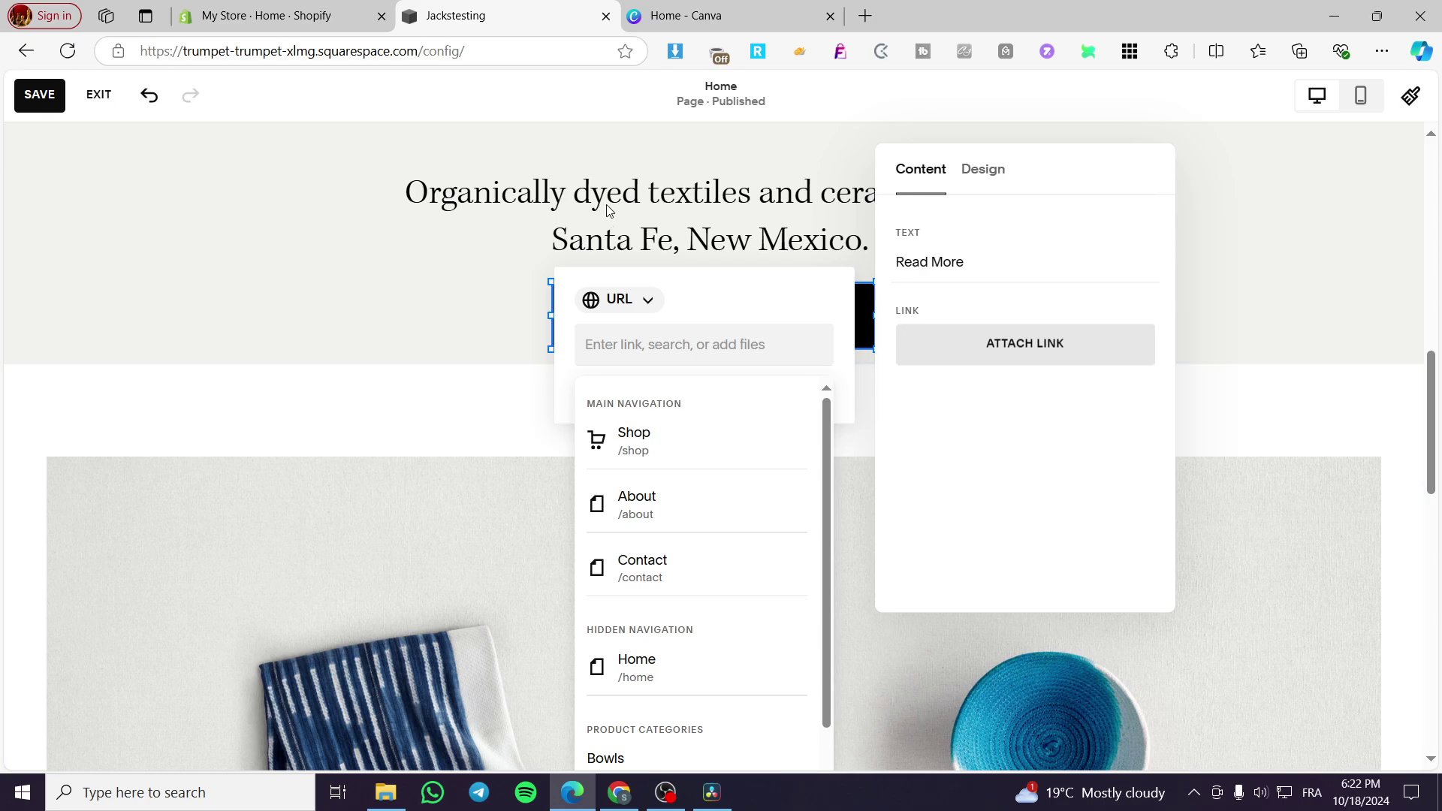
{"action": "left_click", "coordinate": [724, 516]}
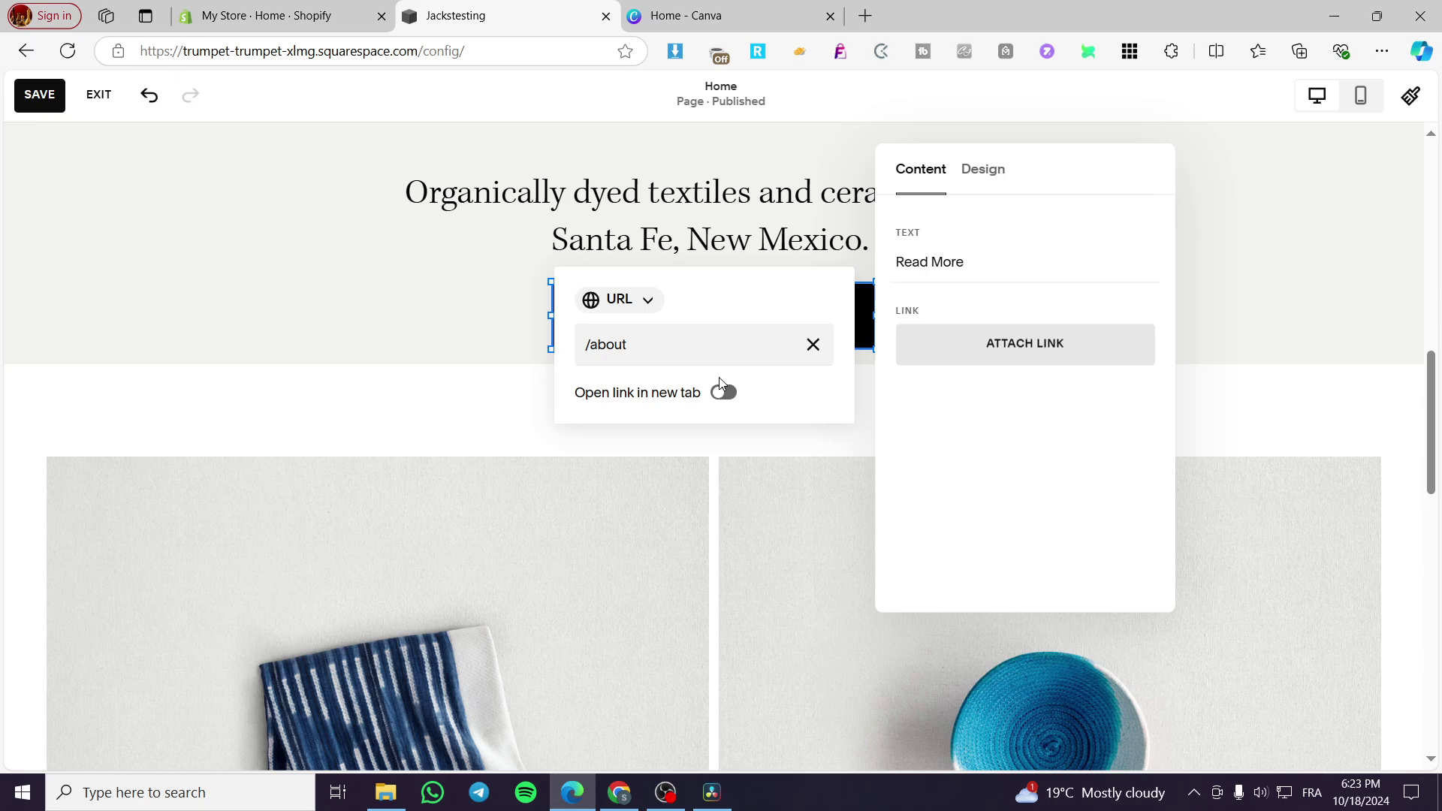
{"action": "left_click", "coordinate": [1261, 281]}
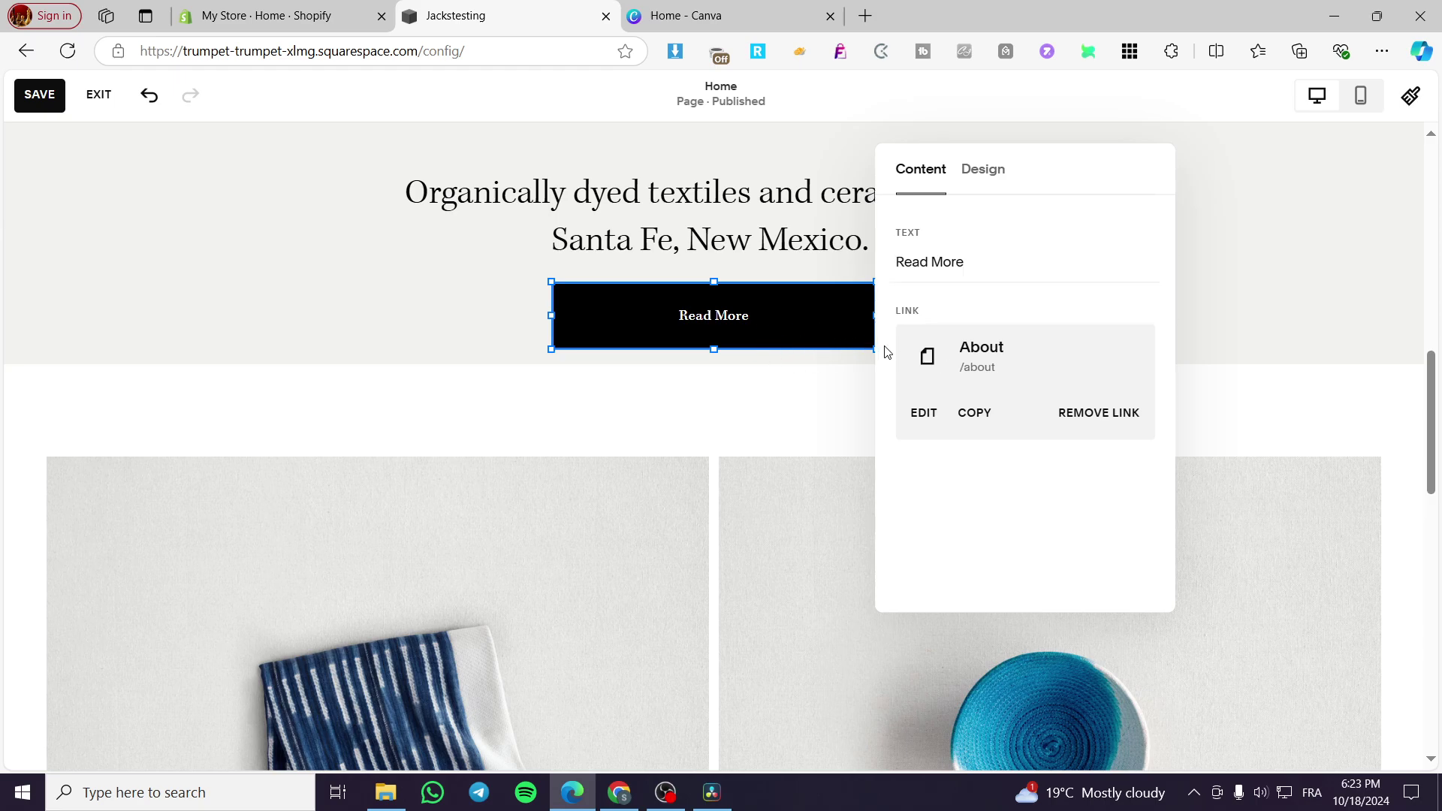
In the button's design settings, try Fit and Fill width, ending on Fill.
{"action": "left_click", "coordinate": [990, 171]}
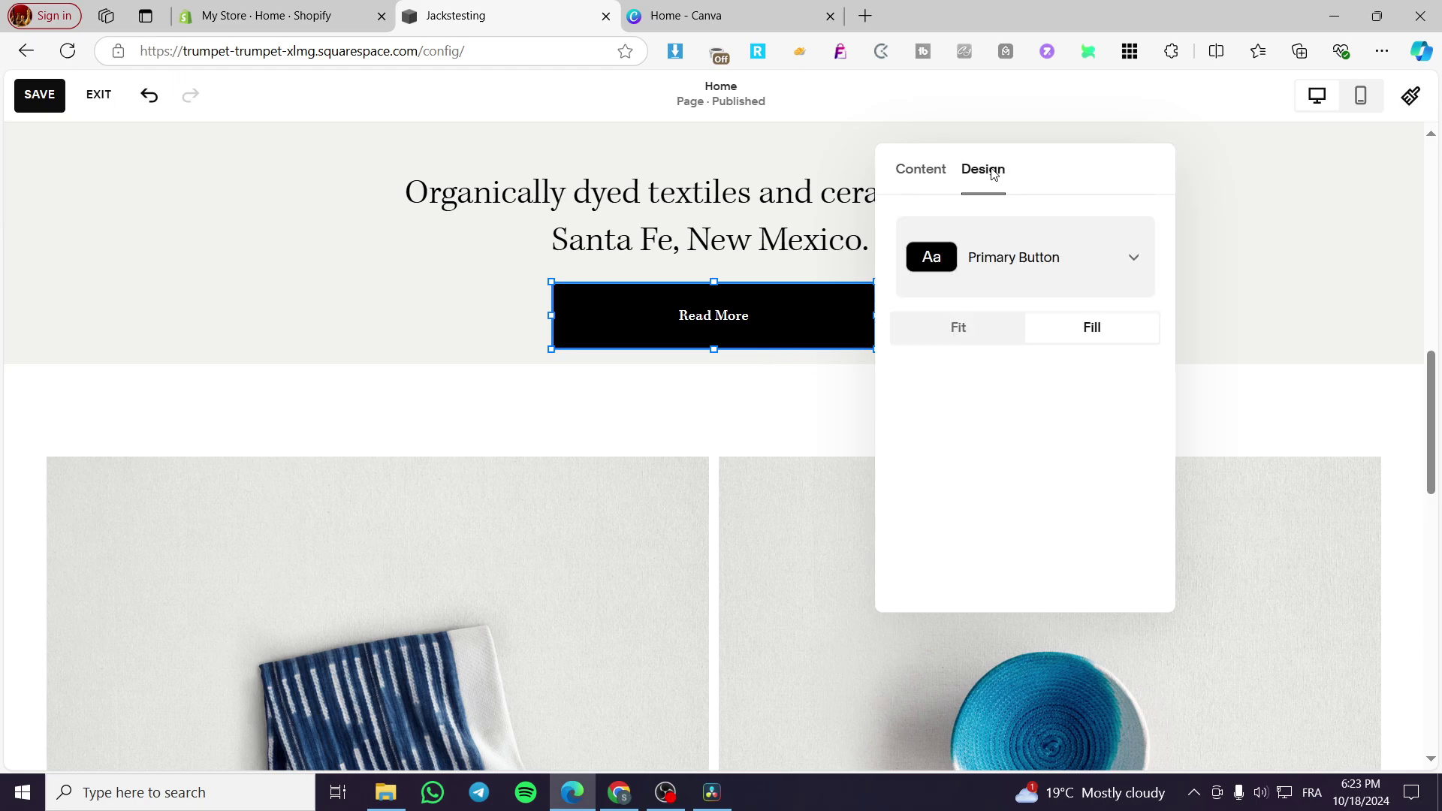
{"action": "left_click_drag", "start_coordinate": [1079, 158], "coordinate": [1192, 144]}
{"action": "left_click", "coordinate": [1086, 316]}
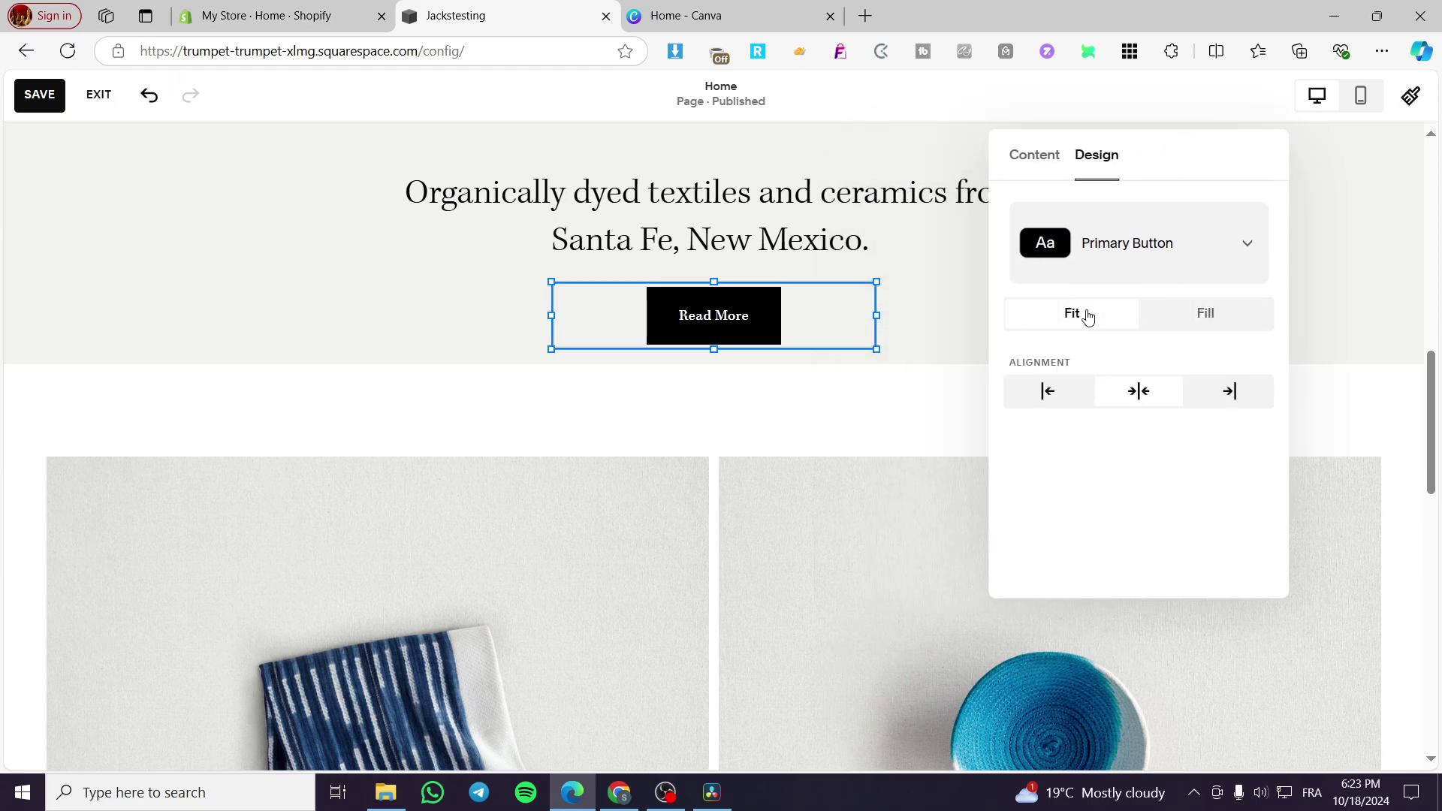
{"action": "left_click", "coordinate": [1236, 312]}
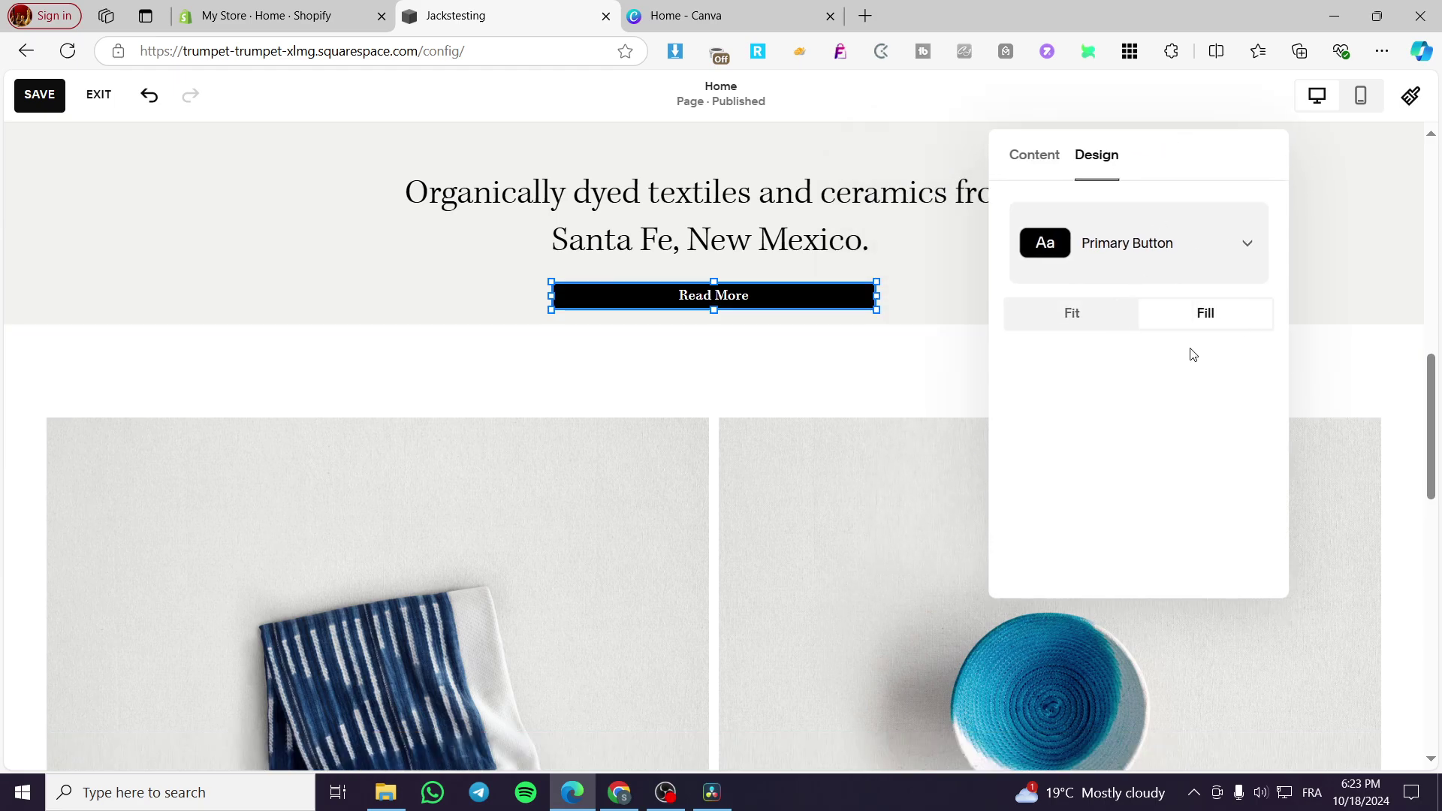
{"action": "left_click", "coordinate": [1089, 319]}
{"action": "left_click", "coordinate": [1168, 322]}
Make the Read More button taller, then scroll to close its design panel.
{"action": "mouse_move", "coordinate": [712, 313]}
{"action": "left_mouse_down"}
{"action": "mouse_move", "coordinate": [713, 357]}
{"action": "mouse_move", "coordinate": [717, 330]}
{"action": "left_mouse_up"}
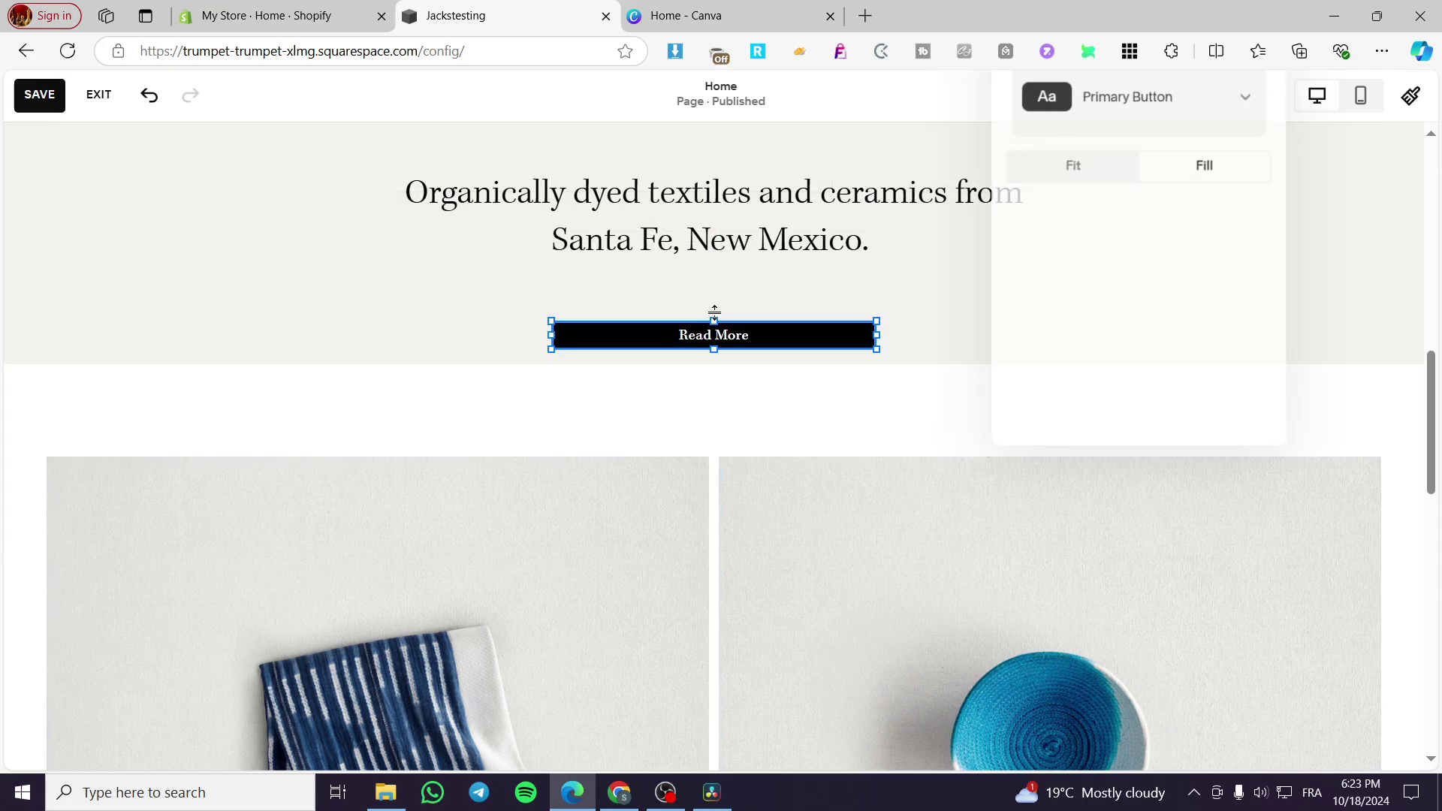
{"action": "left_click", "coordinate": [717, 310]}
{"action": "left_click", "coordinate": [706, 333]}
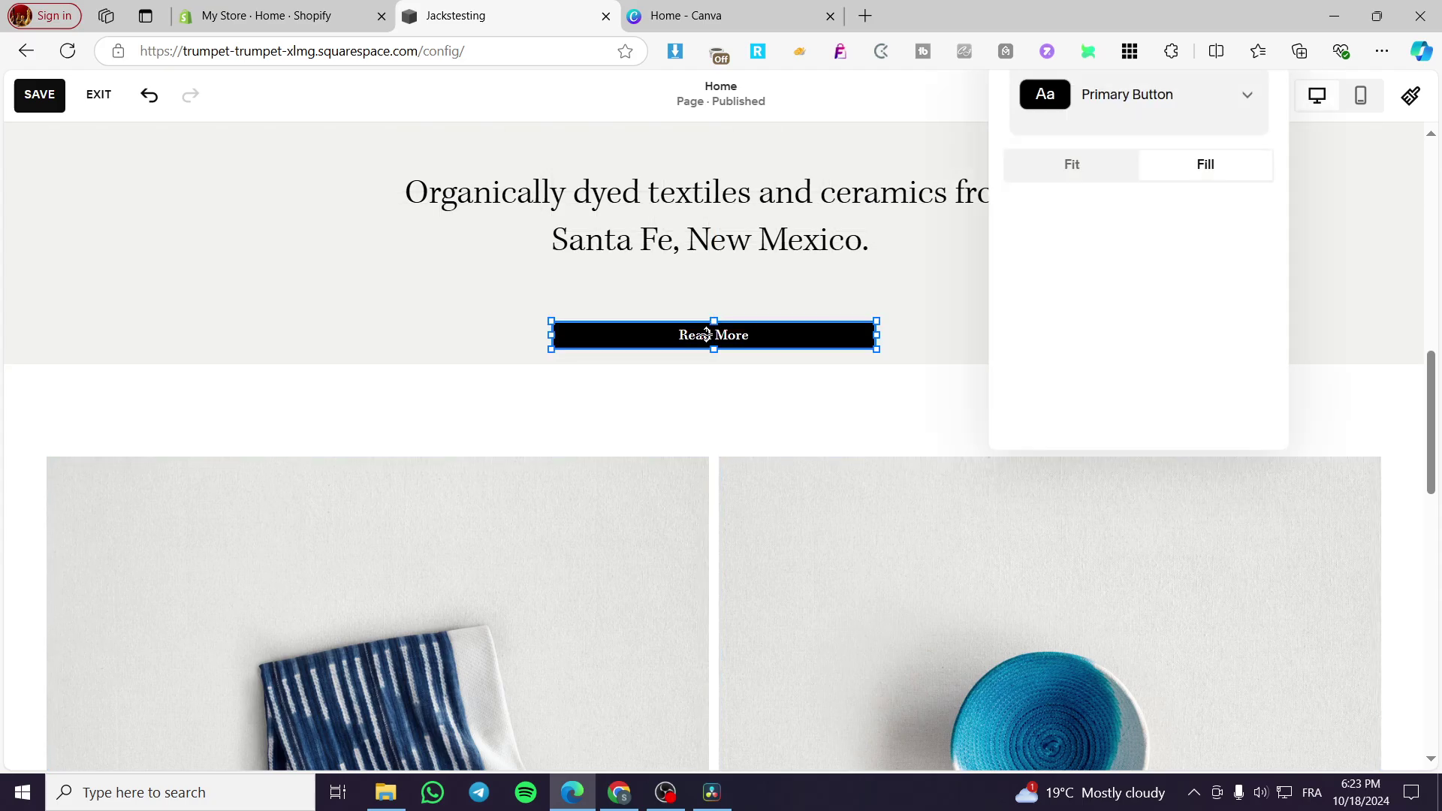
{"action": "left_click_drag", "start_coordinate": [714, 318], "coordinate": [717, 297]}
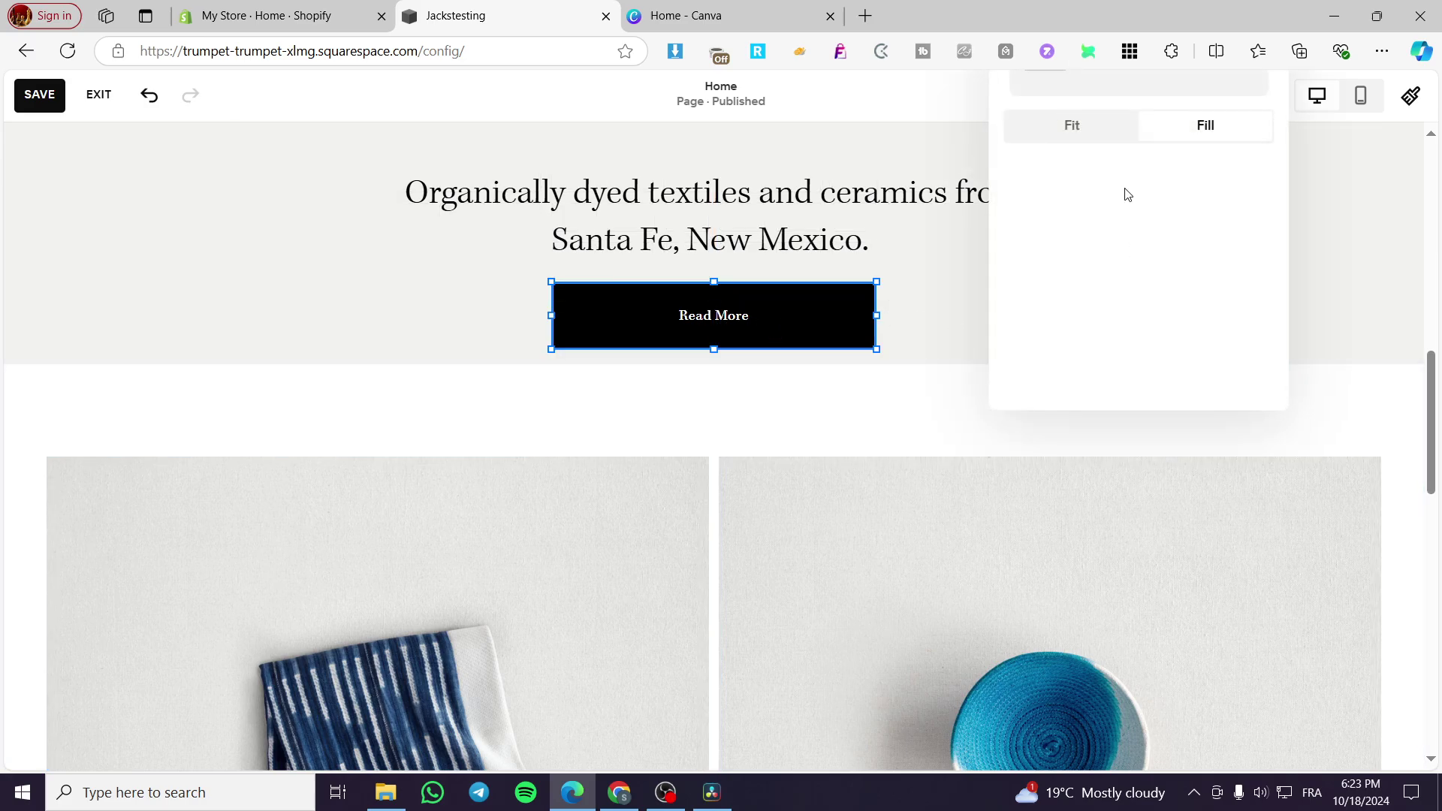
{"action": "left_click_drag", "start_coordinate": [1226, 380], "coordinate": [1065, 470]}
{"action": "scroll", "coordinate": [732, 333], "scroll_direction": "up", "scroll_amount": 3}
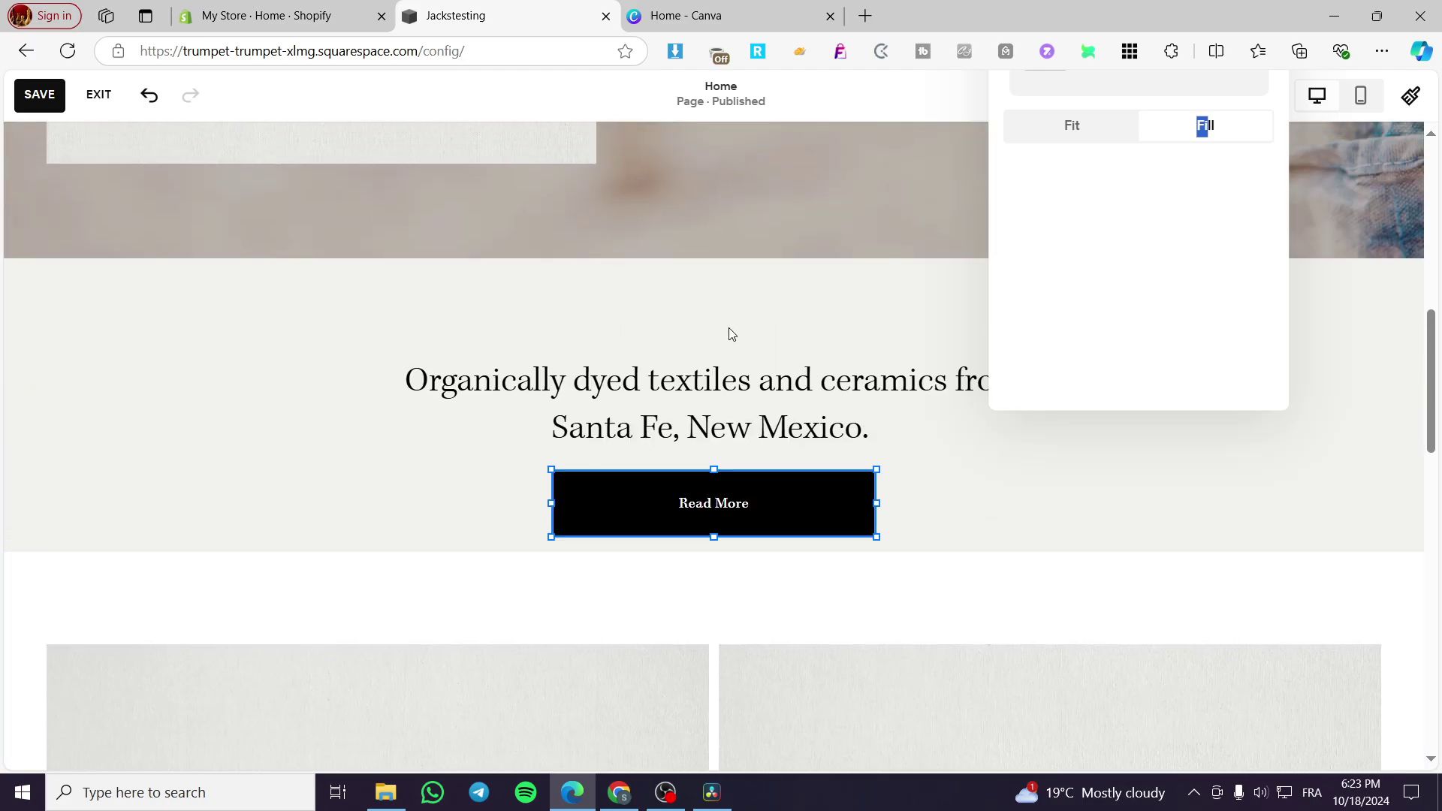
{"action": "scroll", "coordinate": [976, 173], "scroll_direction": "up", "scroll_amount": 10}
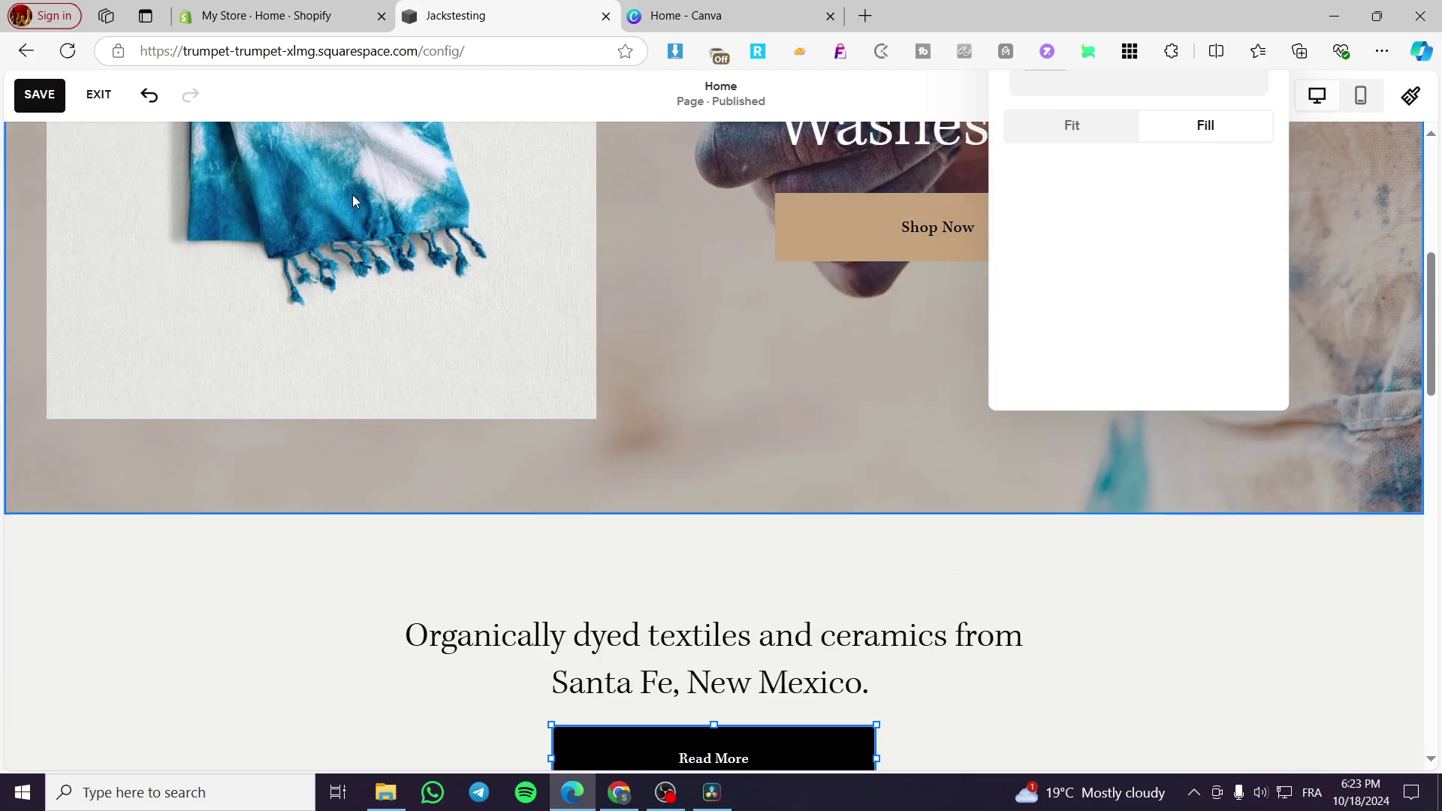
{"action": "scroll", "coordinate": [803, 456], "scroll_direction": "down", "scroll_amount": 12}
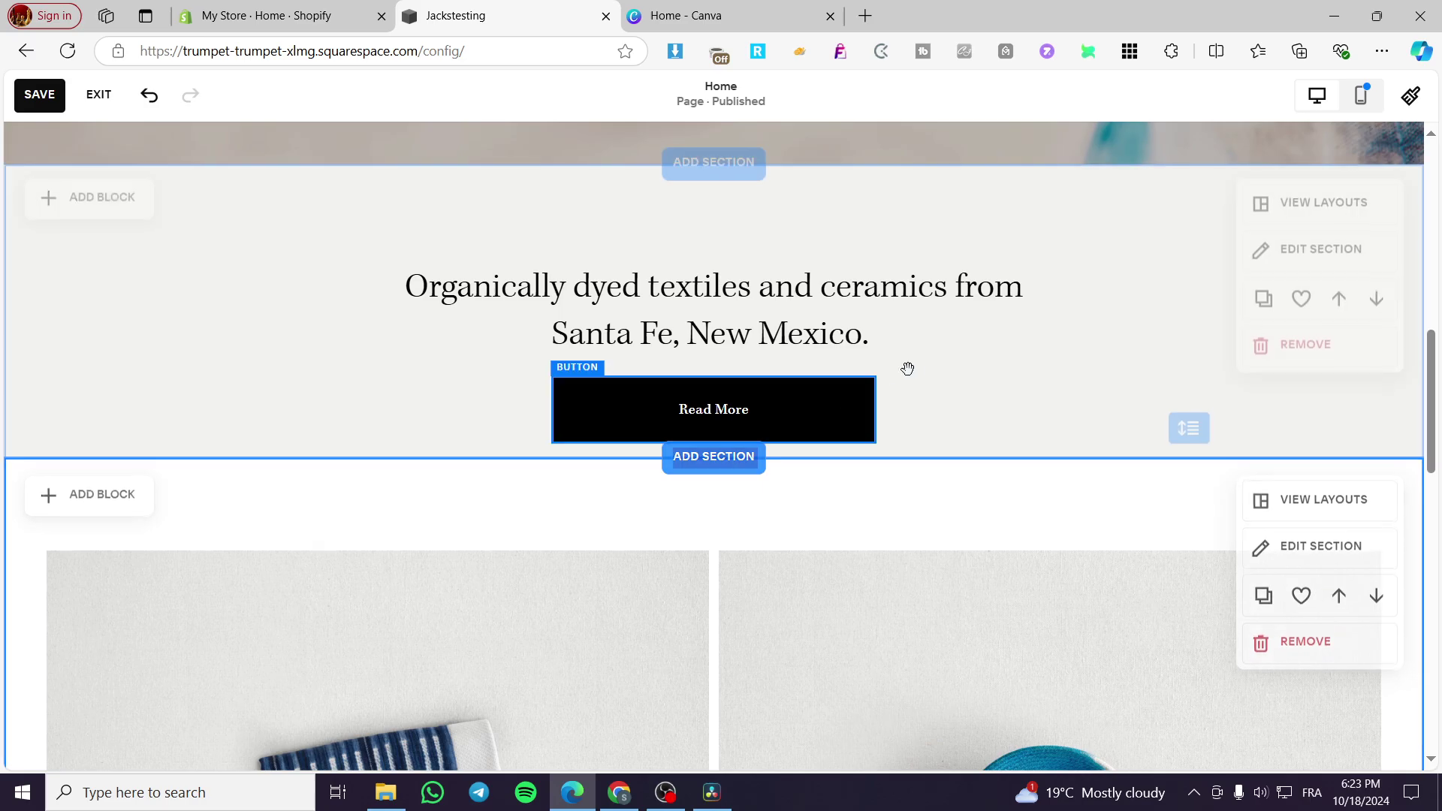
From the Read More button's design options, go to Edit Button Styles.
{"action": "left_click", "coordinate": [800, 412]}
{"action": "left_click", "coordinate": [801, 412]}
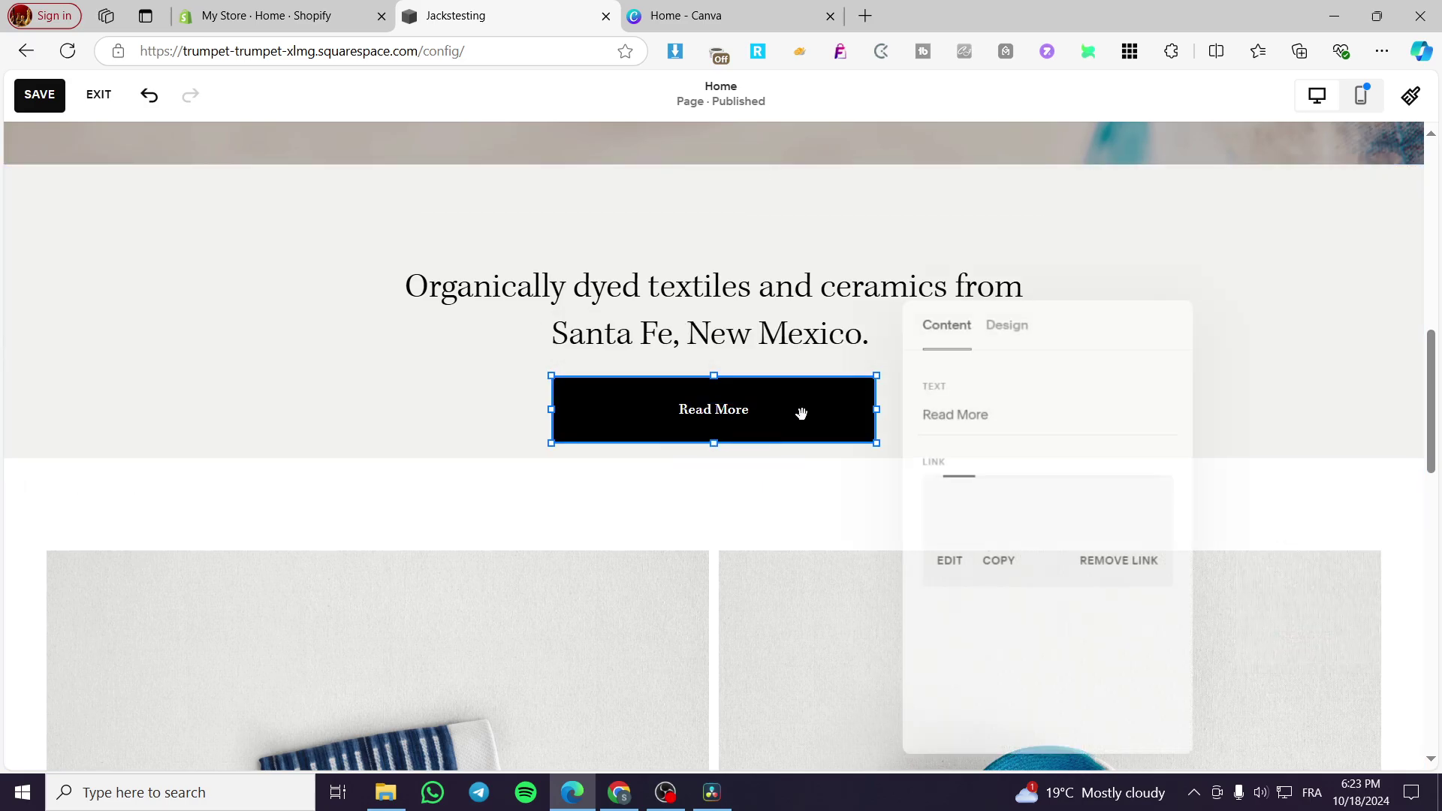
{"action": "left_click", "coordinate": [1000, 333]}
{"action": "left_click", "coordinate": [990, 406]}
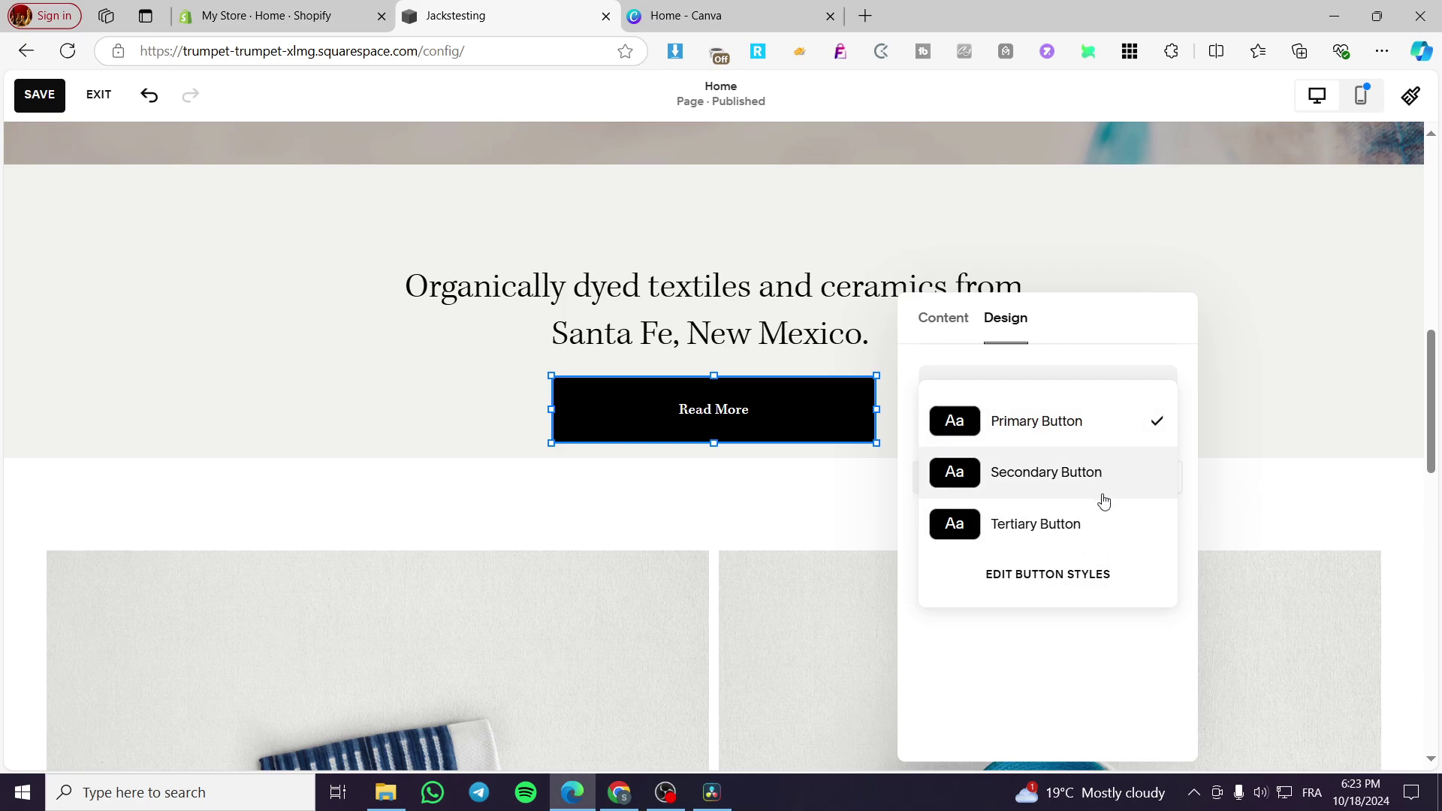
{"action": "left_click", "coordinate": [1055, 584]}
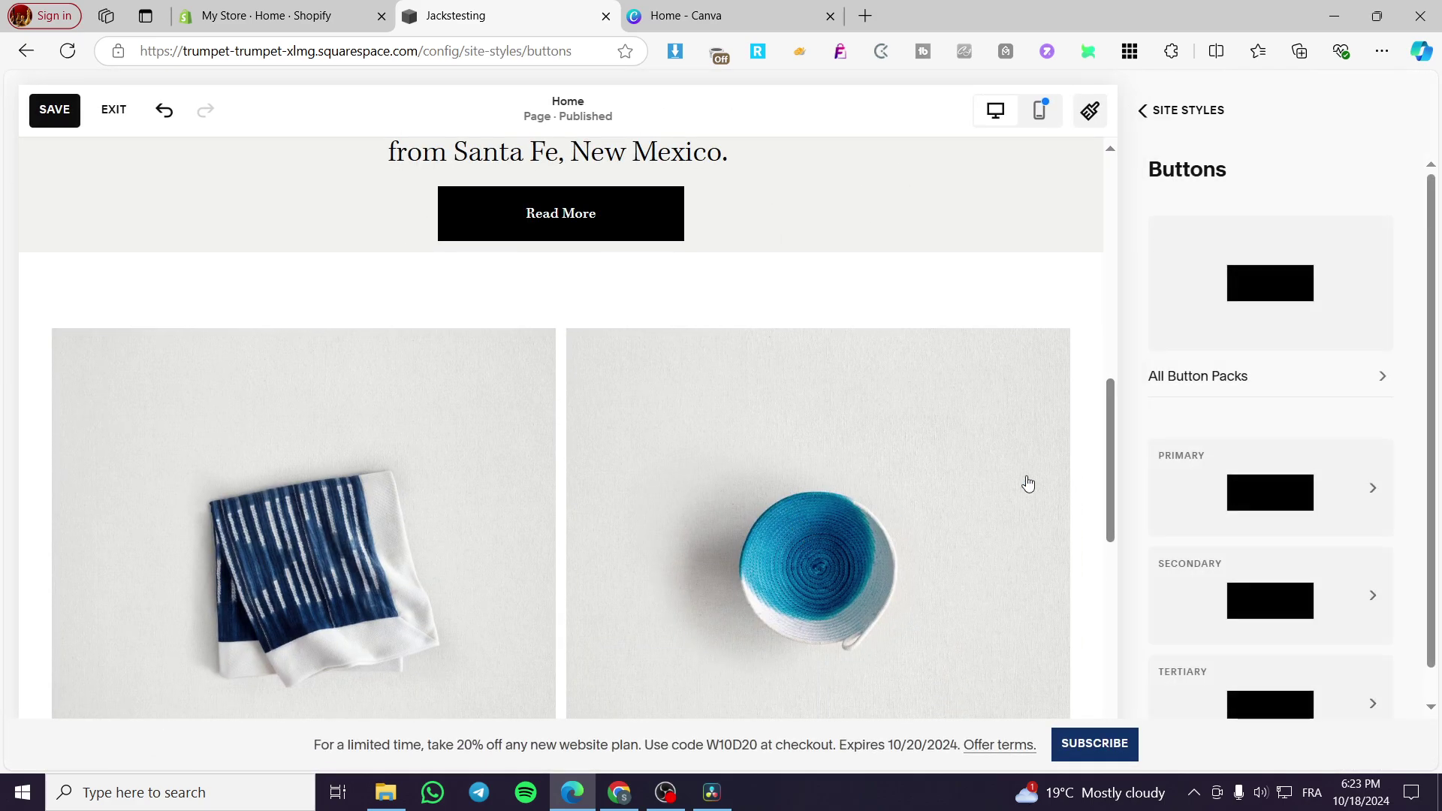
Set the Primary button shape to Pill and return to the buttons overview.
{"action": "scroll", "coordinate": [1239, 398], "scroll_direction": "down", "scroll_amount": 1}
{"action": "left_click", "coordinate": [1343, 448]}
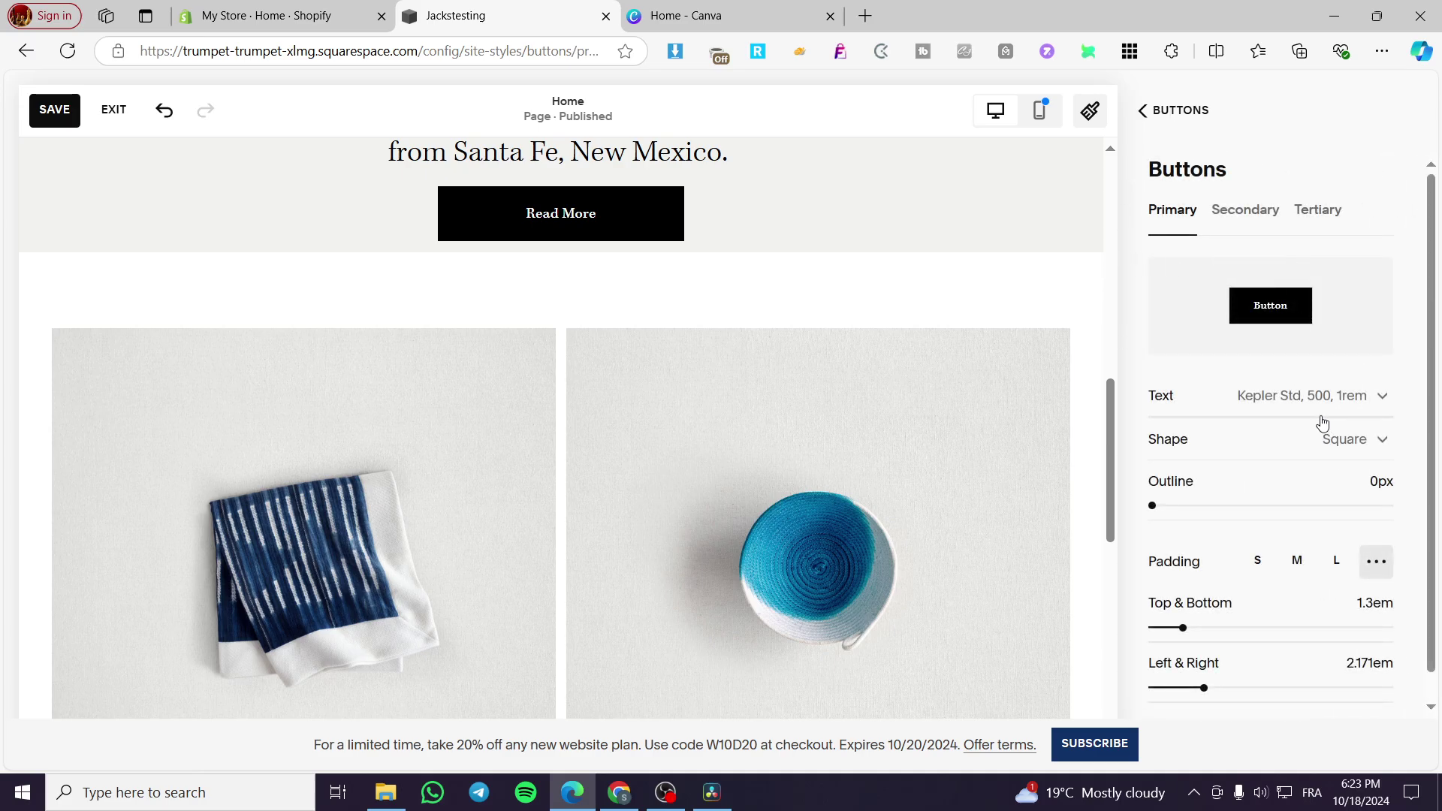
{"action": "left_click", "coordinate": [1380, 449]}
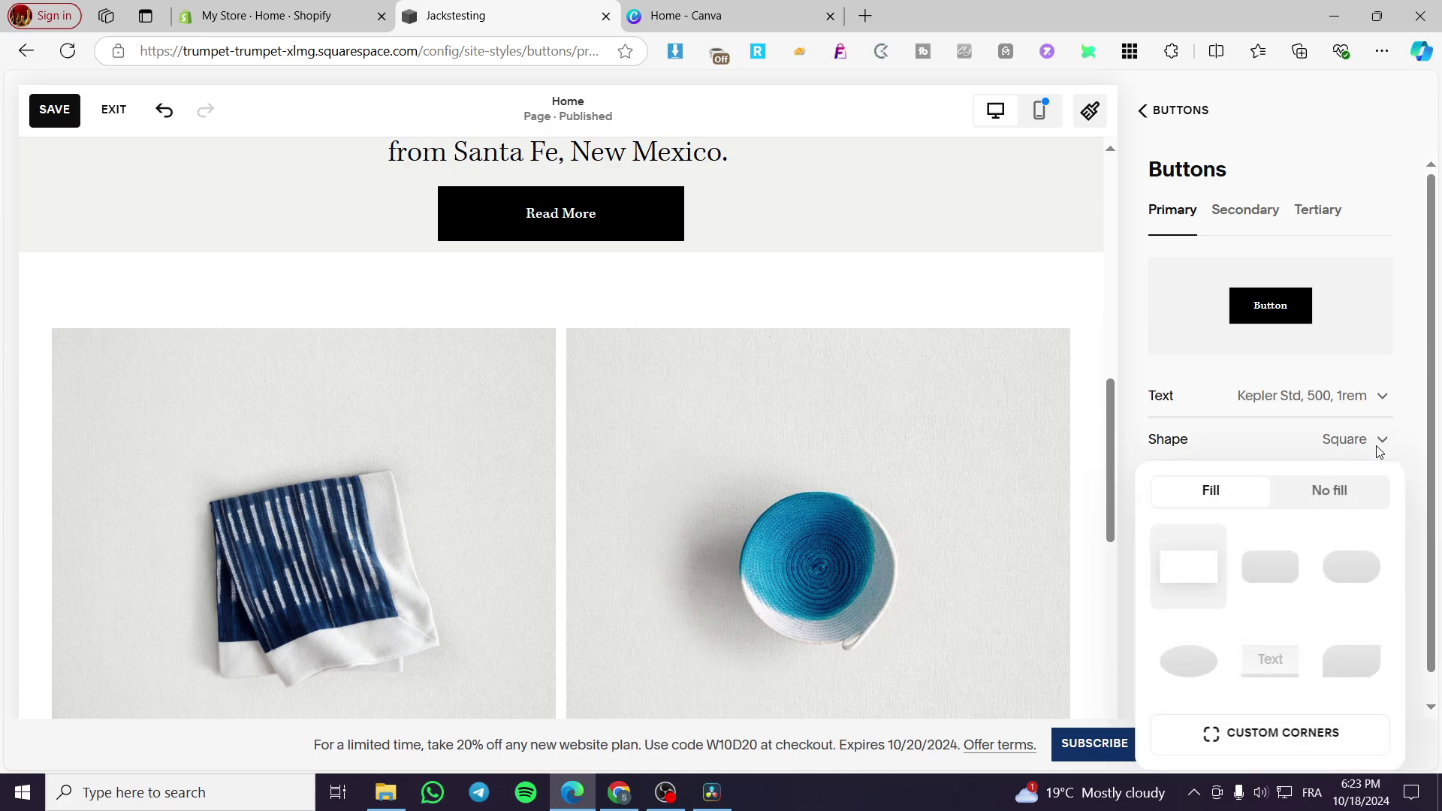
{"action": "left_click", "coordinate": [1301, 564]}
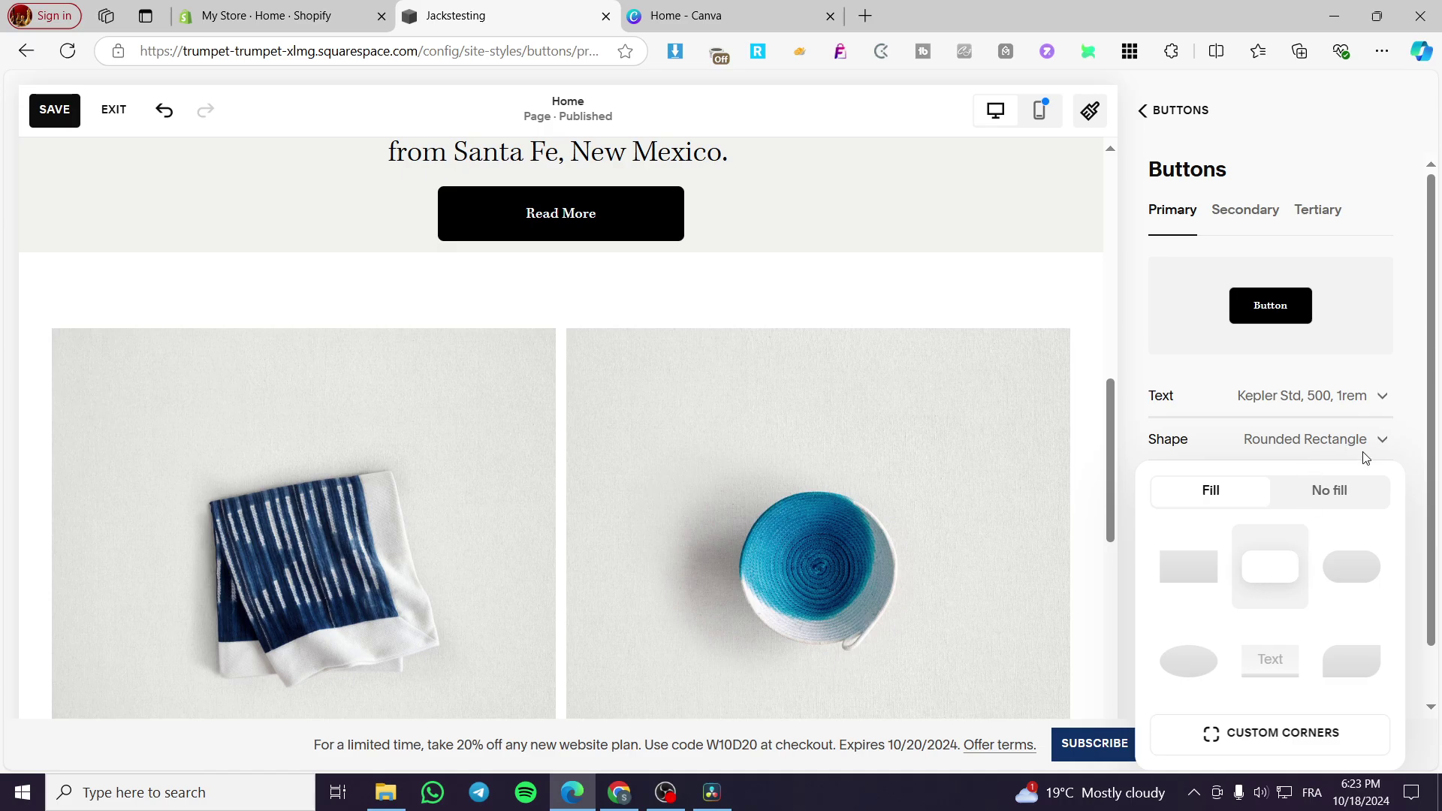
{"action": "left_click", "coordinate": [1350, 569]}
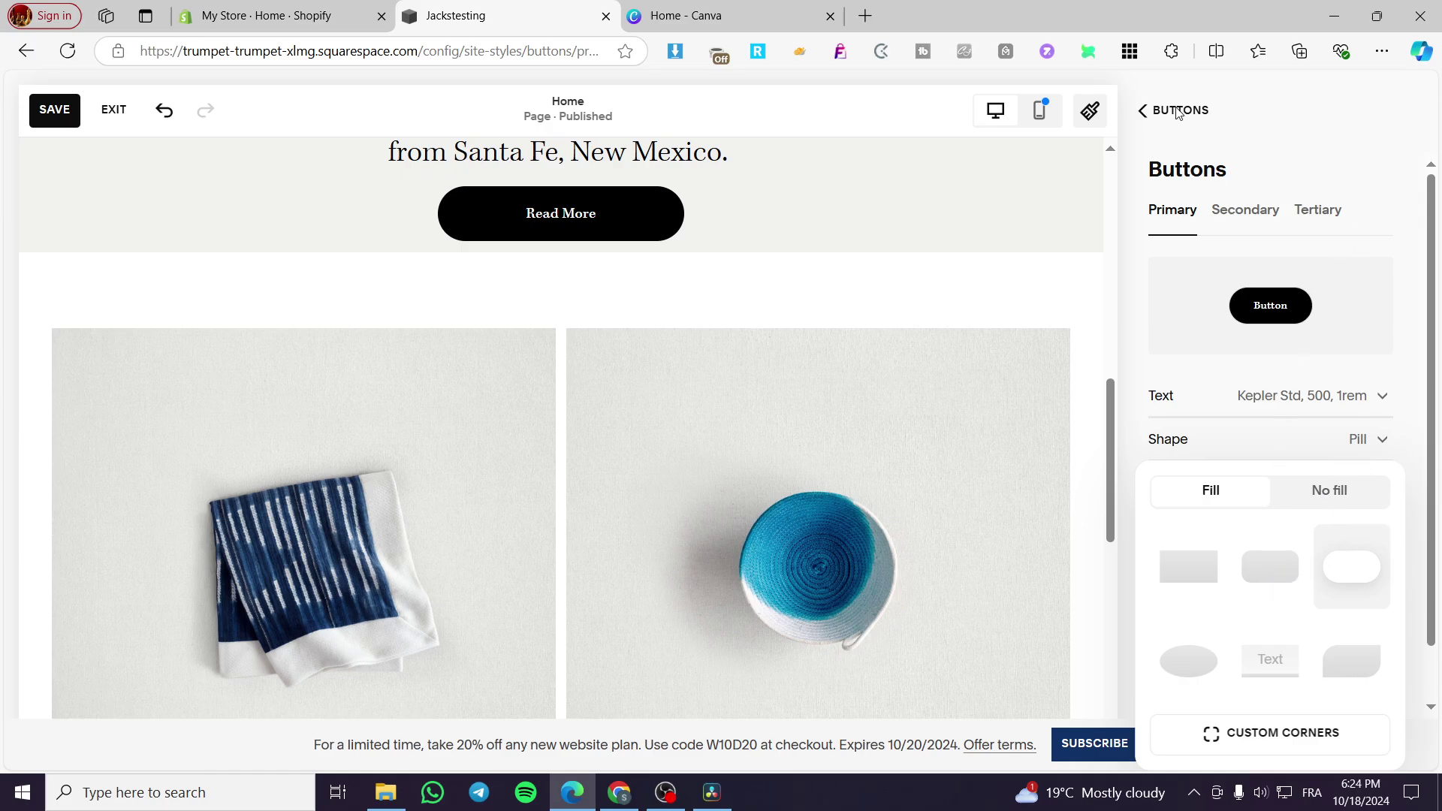
{"action": "left_click", "coordinate": [1280, 449]}
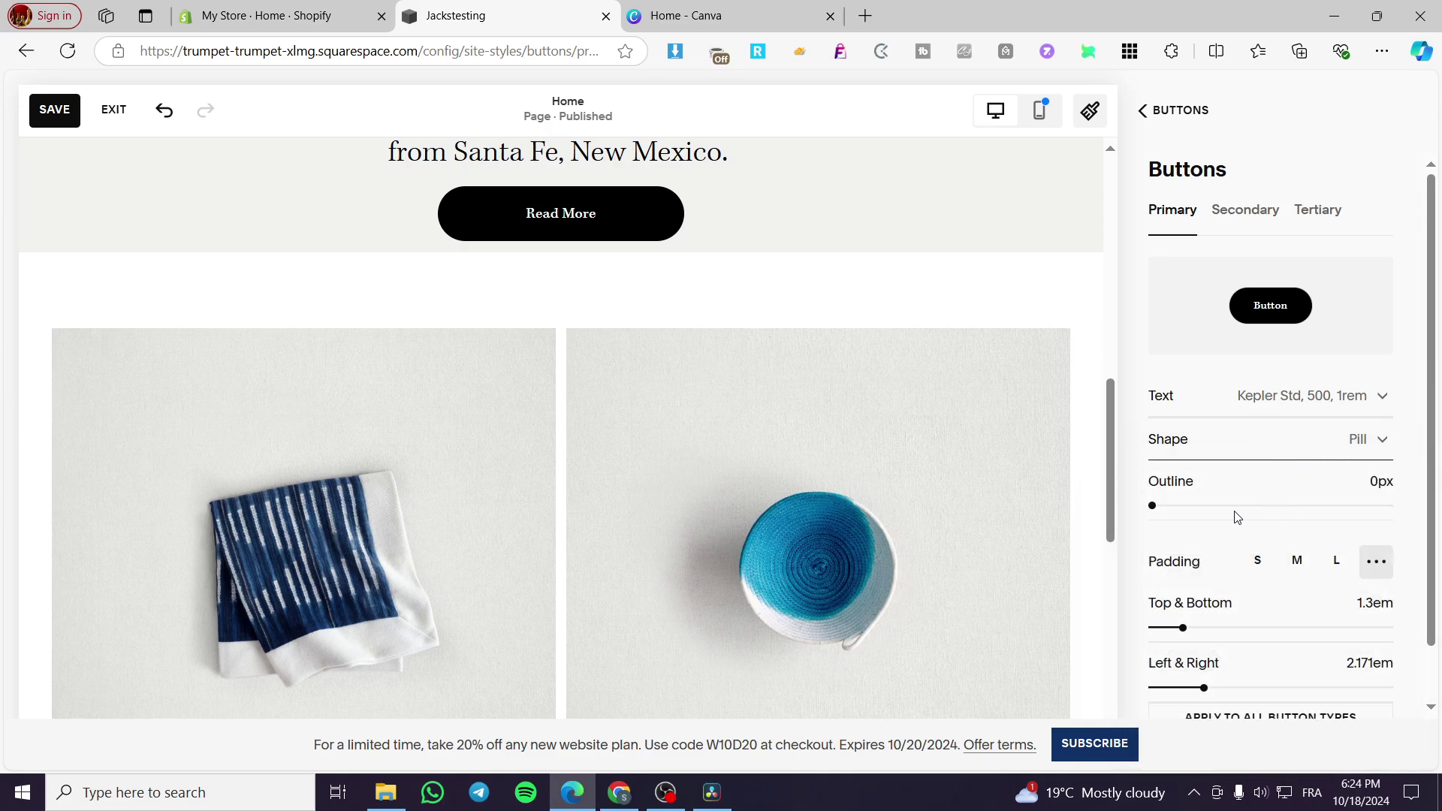
{"action": "scroll", "coordinate": [1268, 509], "scroll_direction": "down", "scroll_amount": 1}
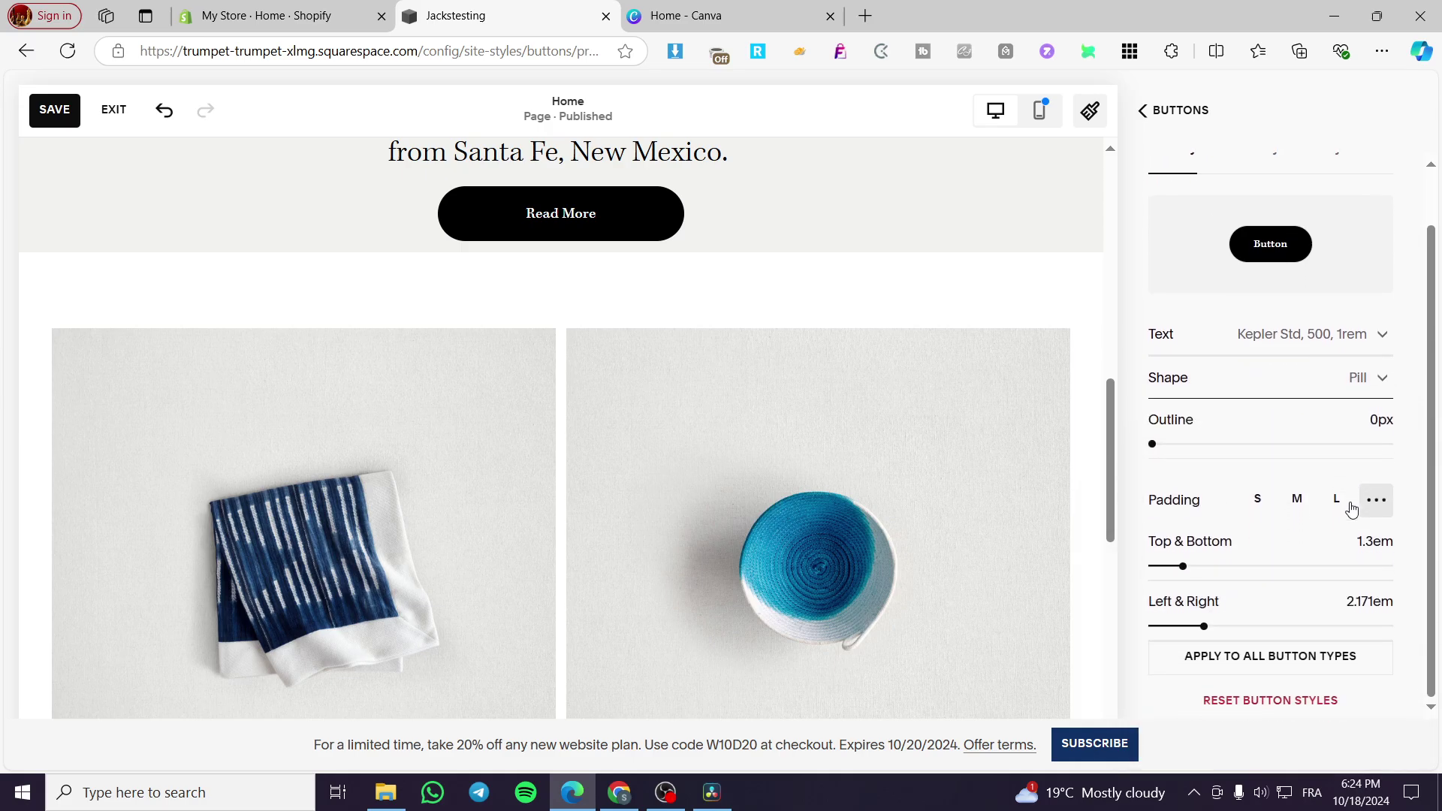
{"action": "scroll", "coordinate": [1309, 566], "scroll_direction": "up", "scroll_amount": 1}
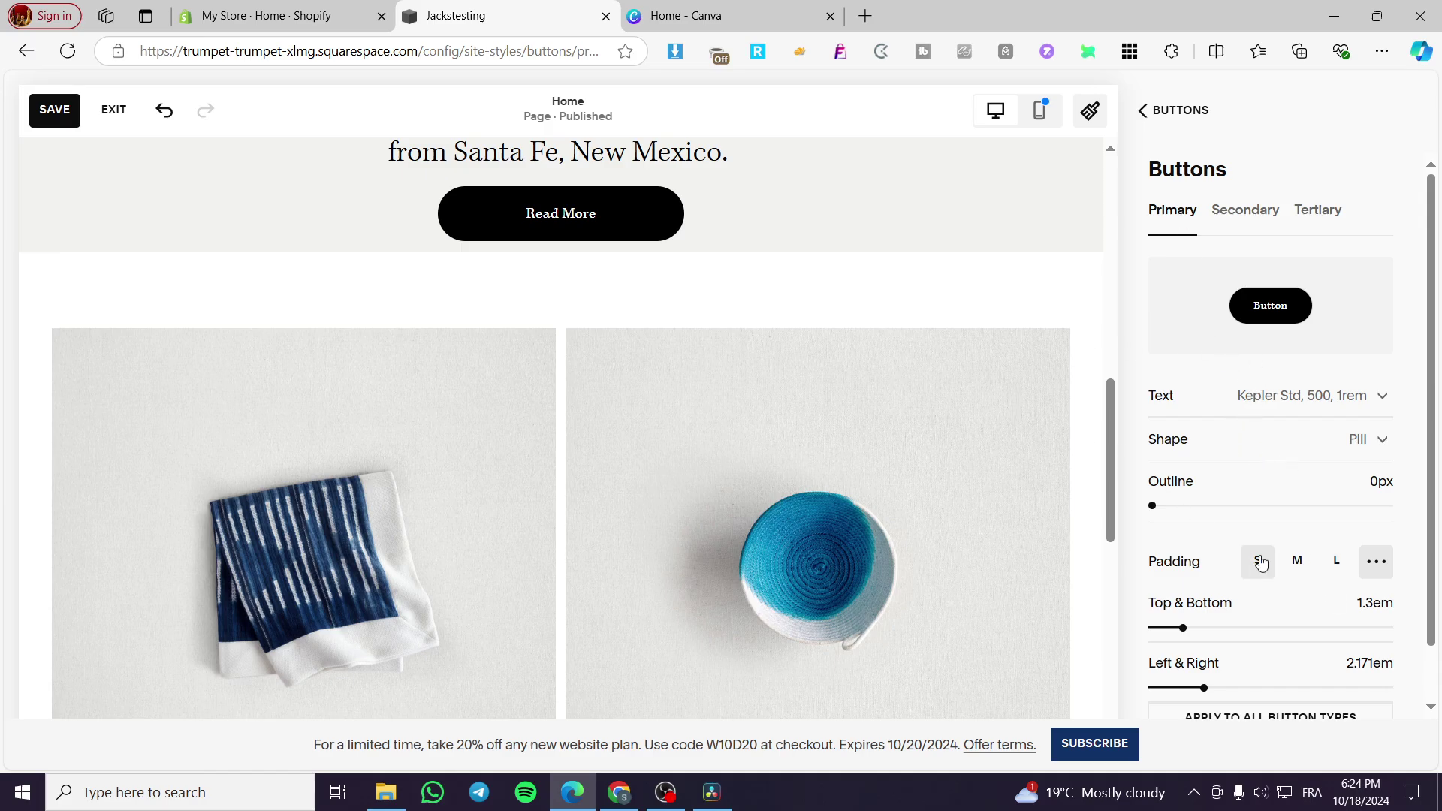
{"action": "left_click", "coordinate": [1141, 113]}
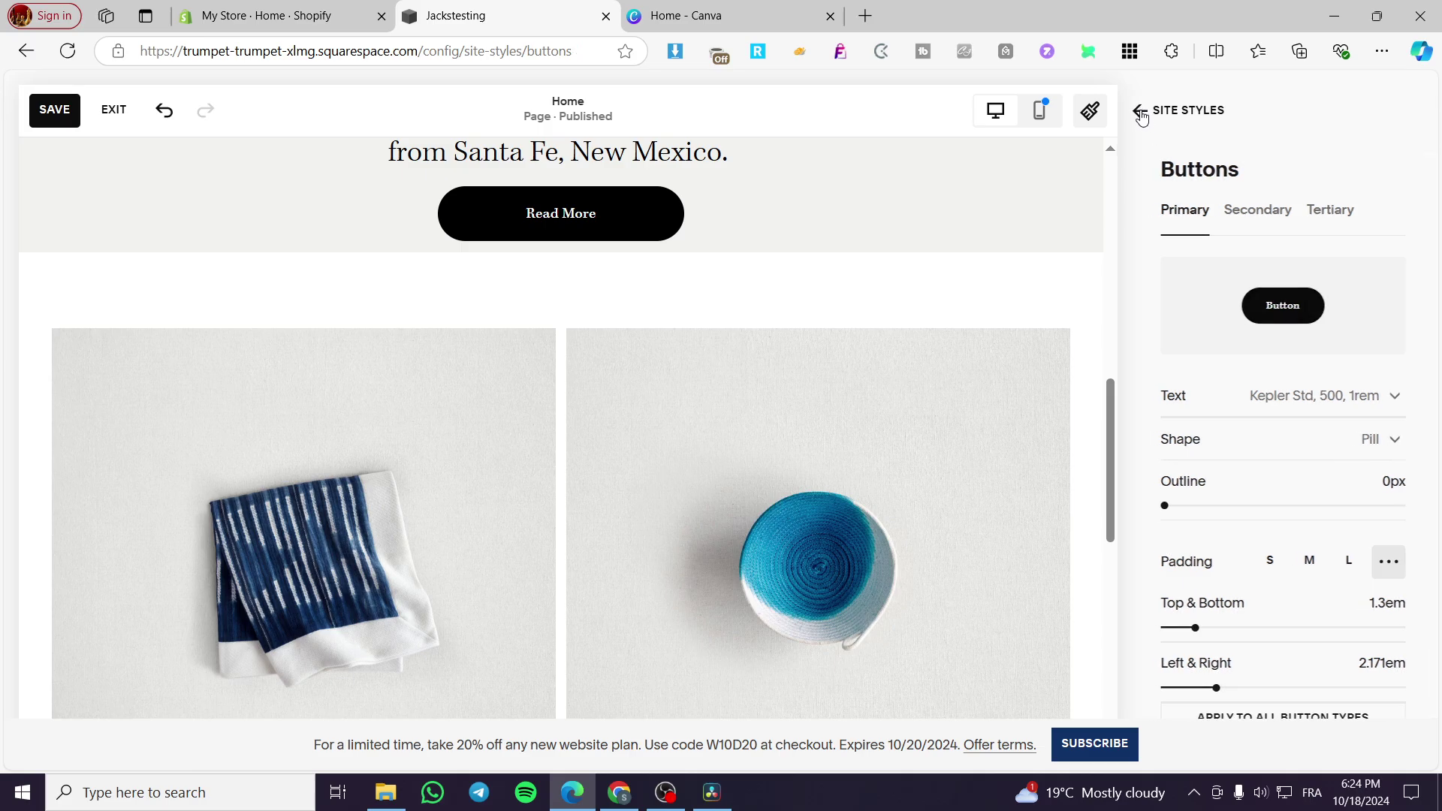
Return to Site Styles and look at the Buttons customization settings.
{"action": "scroll", "coordinate": [622, 303], "scroll_direction": "up", "scroll_amount": 3}
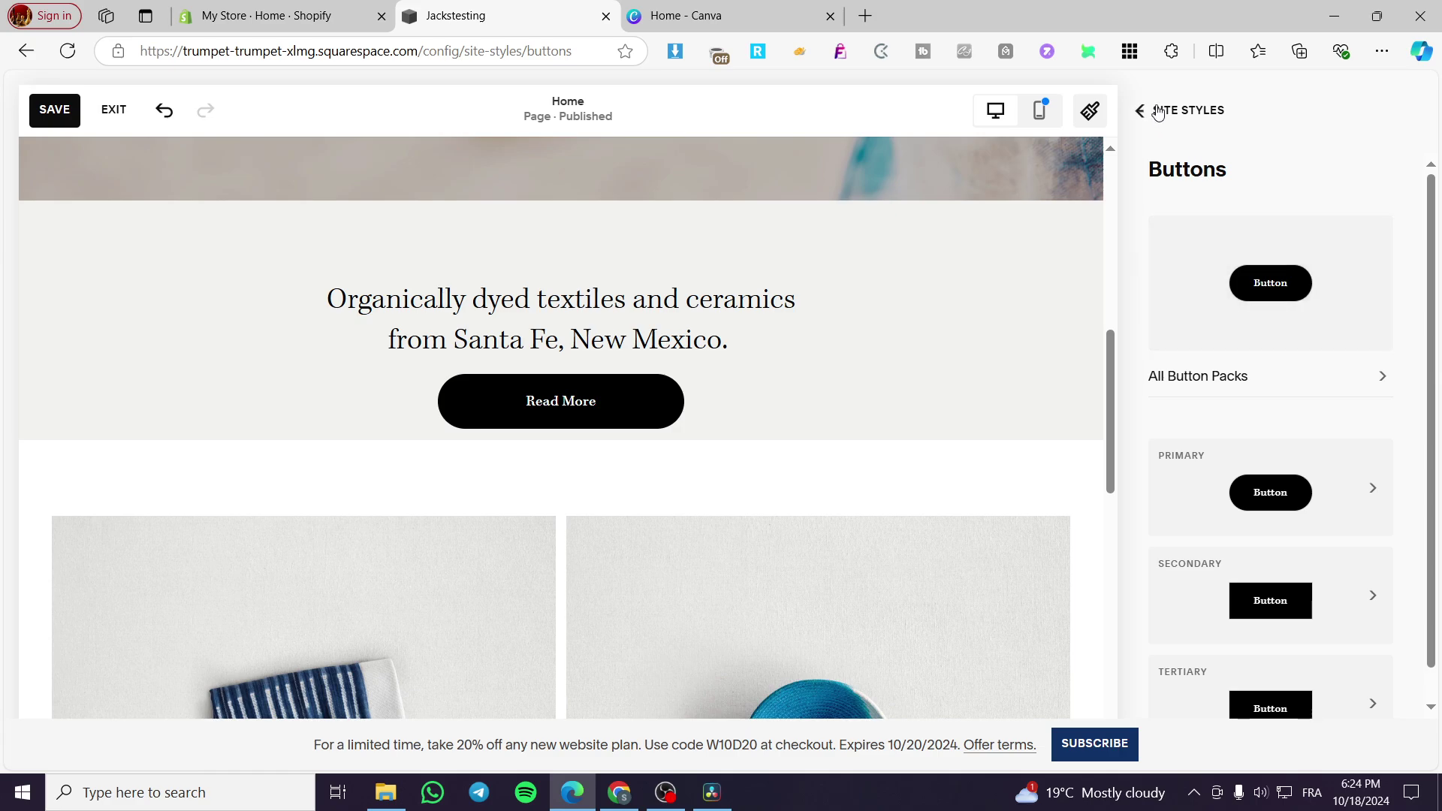
{"action": "scroll", "coordinate": [1344, 498], "scroll_direction": "down", "scroll_amount": 1}
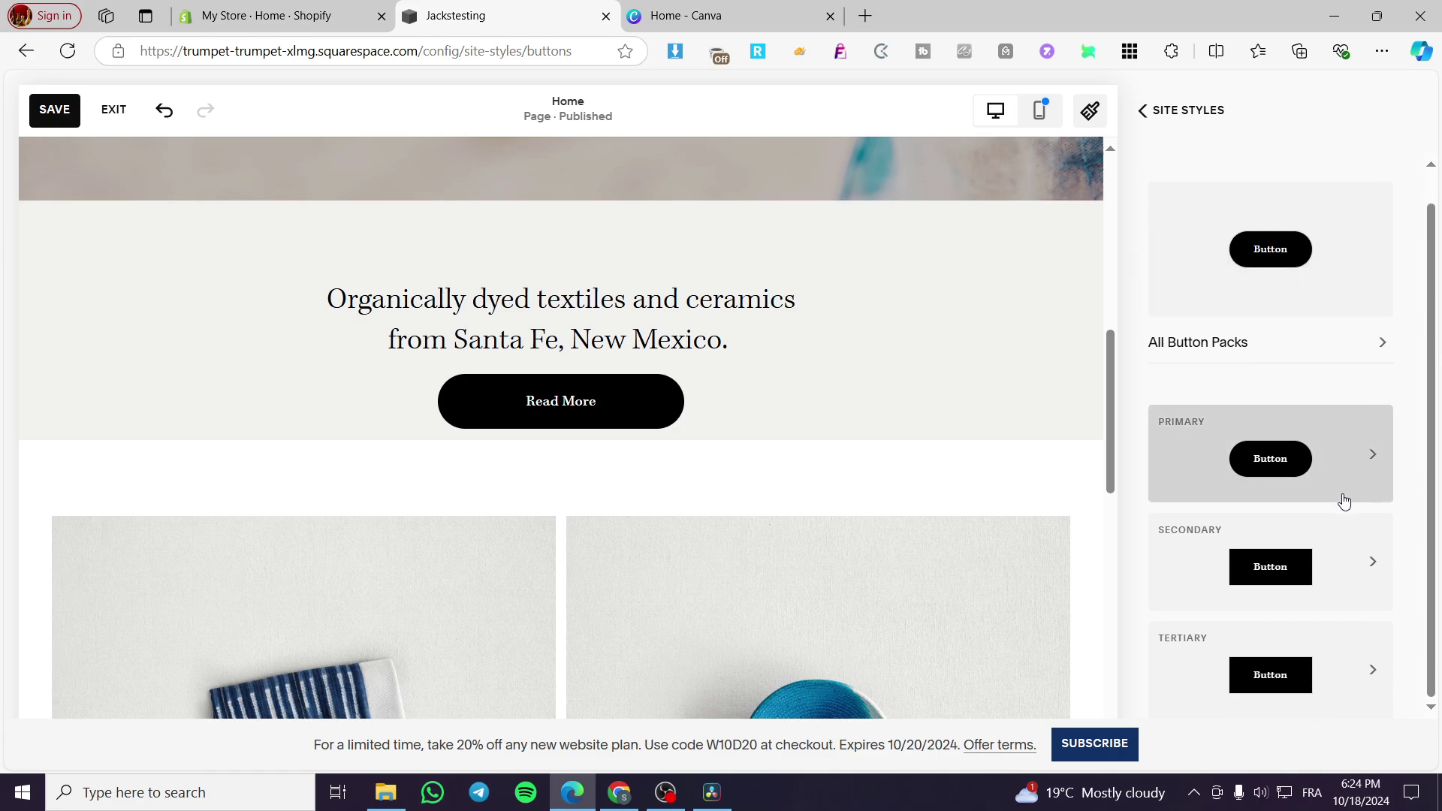
{"action": "left_click", "coordinate": [1136, 110]}
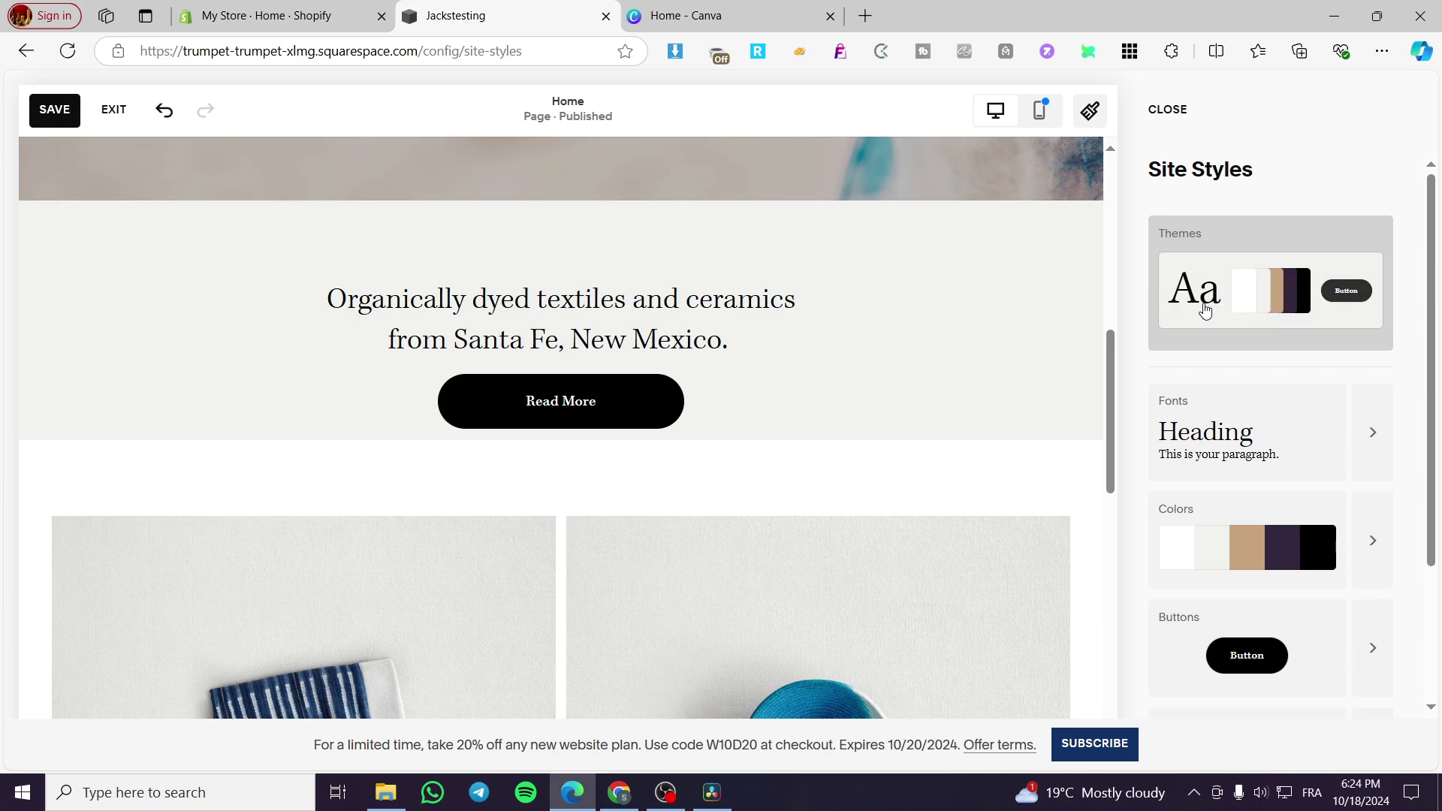
{"action": "left_click", "coordinate": [1239, 642]}
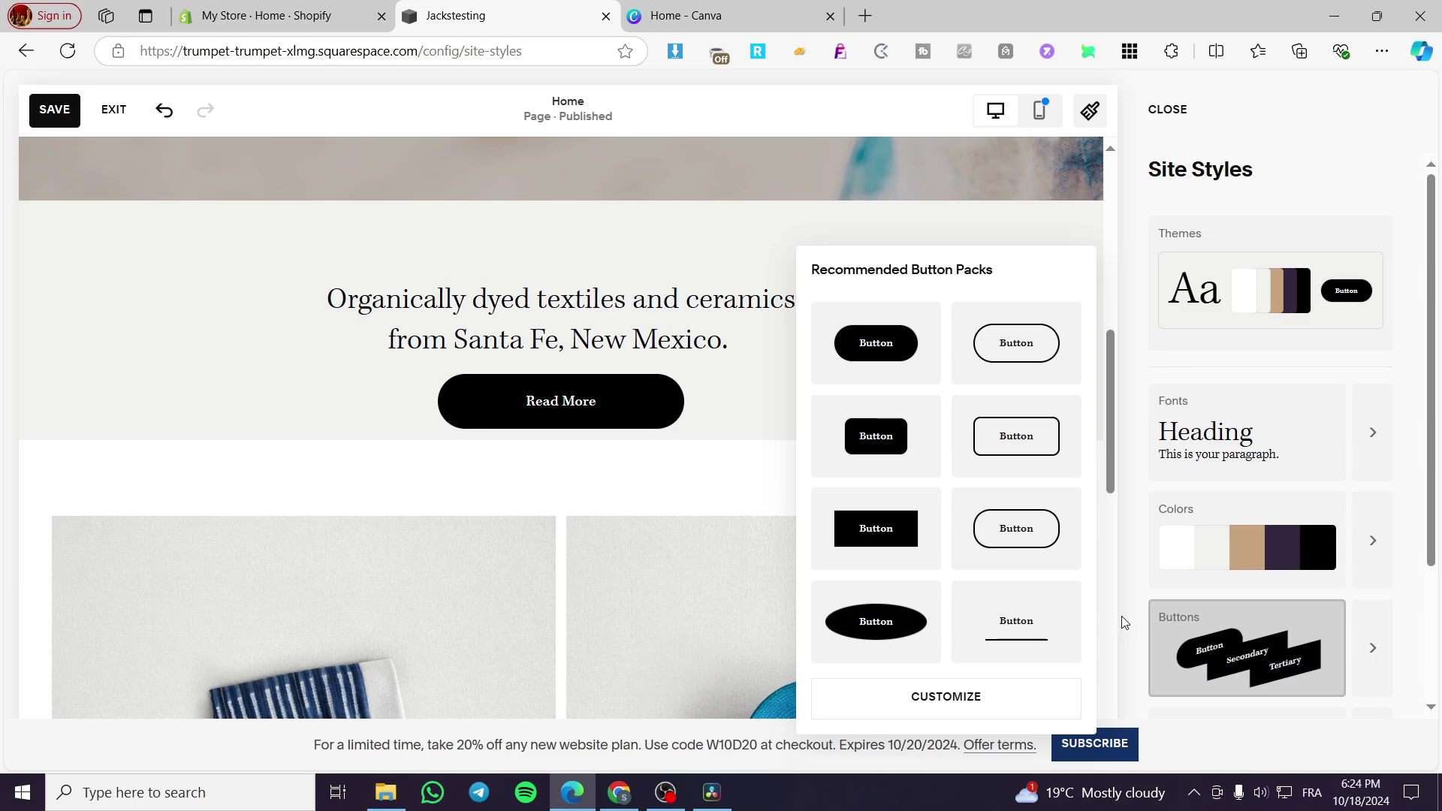
{"action": "left_click", "coordinate": [963, 697]}
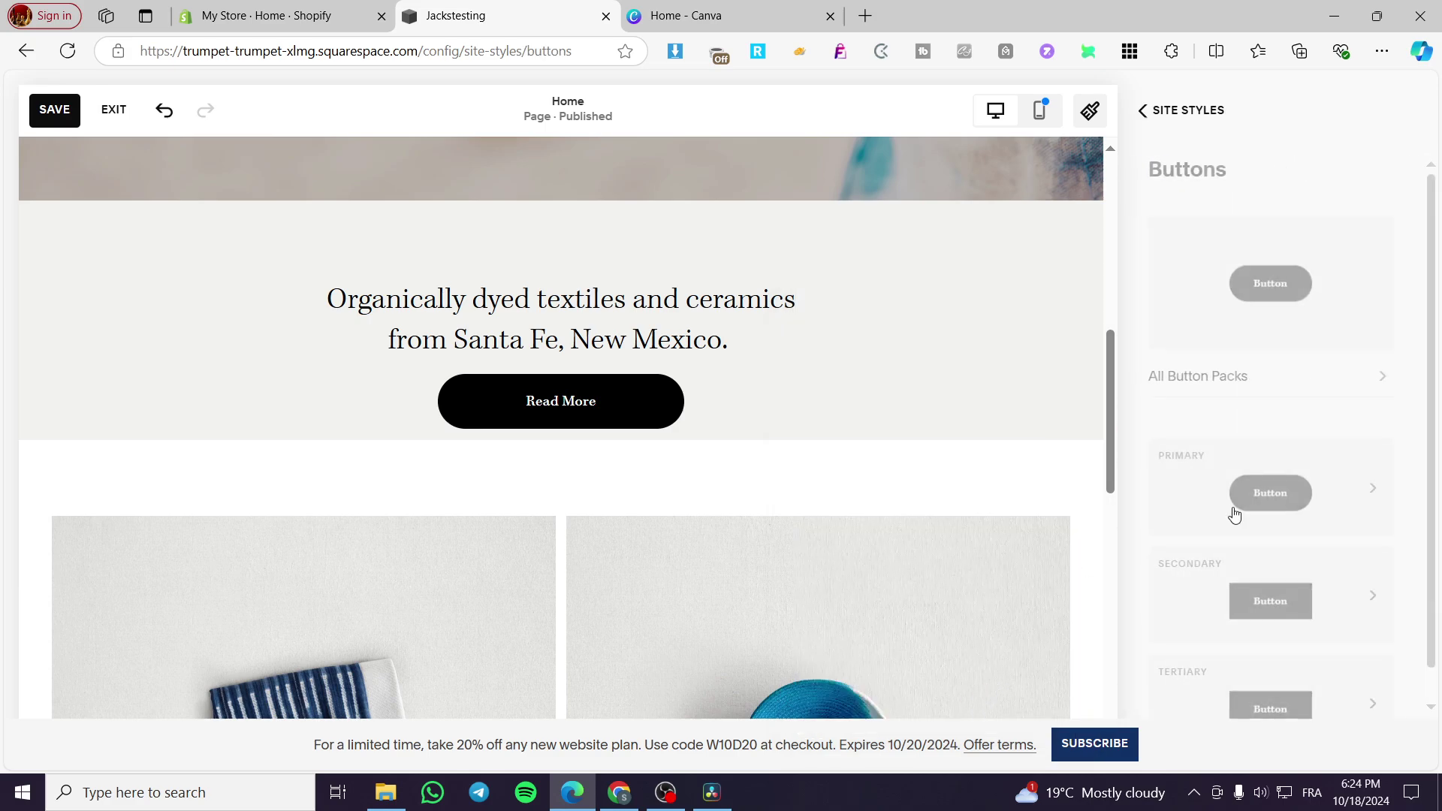
{"action": "scroll", "coordinate": [1352, 285], "scroll_direction": "down", "scroll_amount": 1}
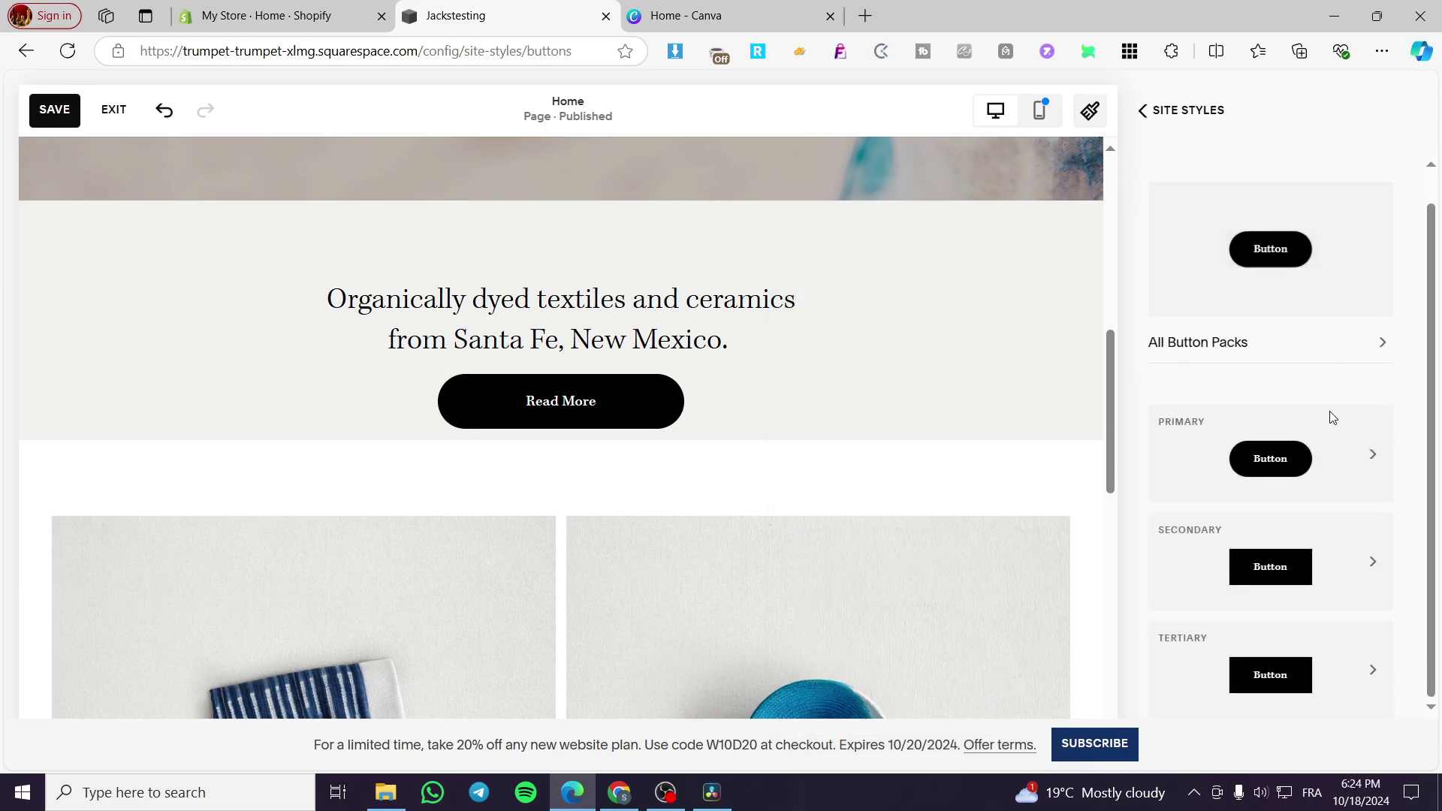
Close site styles and switch to the Canva browser tab with Ctrl+Tab.
{"action": "left_click", "coordinate": [1140, 111]}
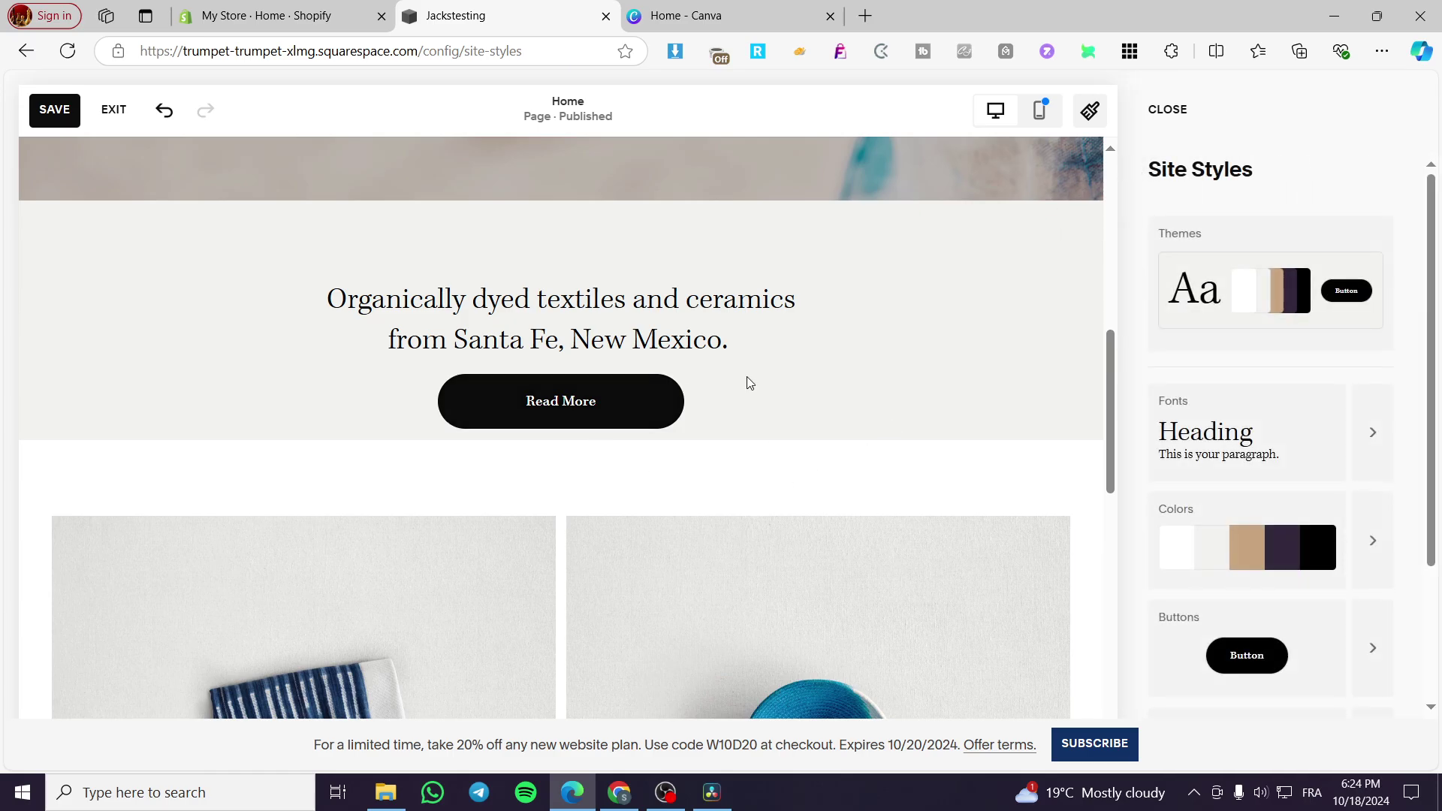
{"action": "left_click", "coordinate": [1166, 111]}
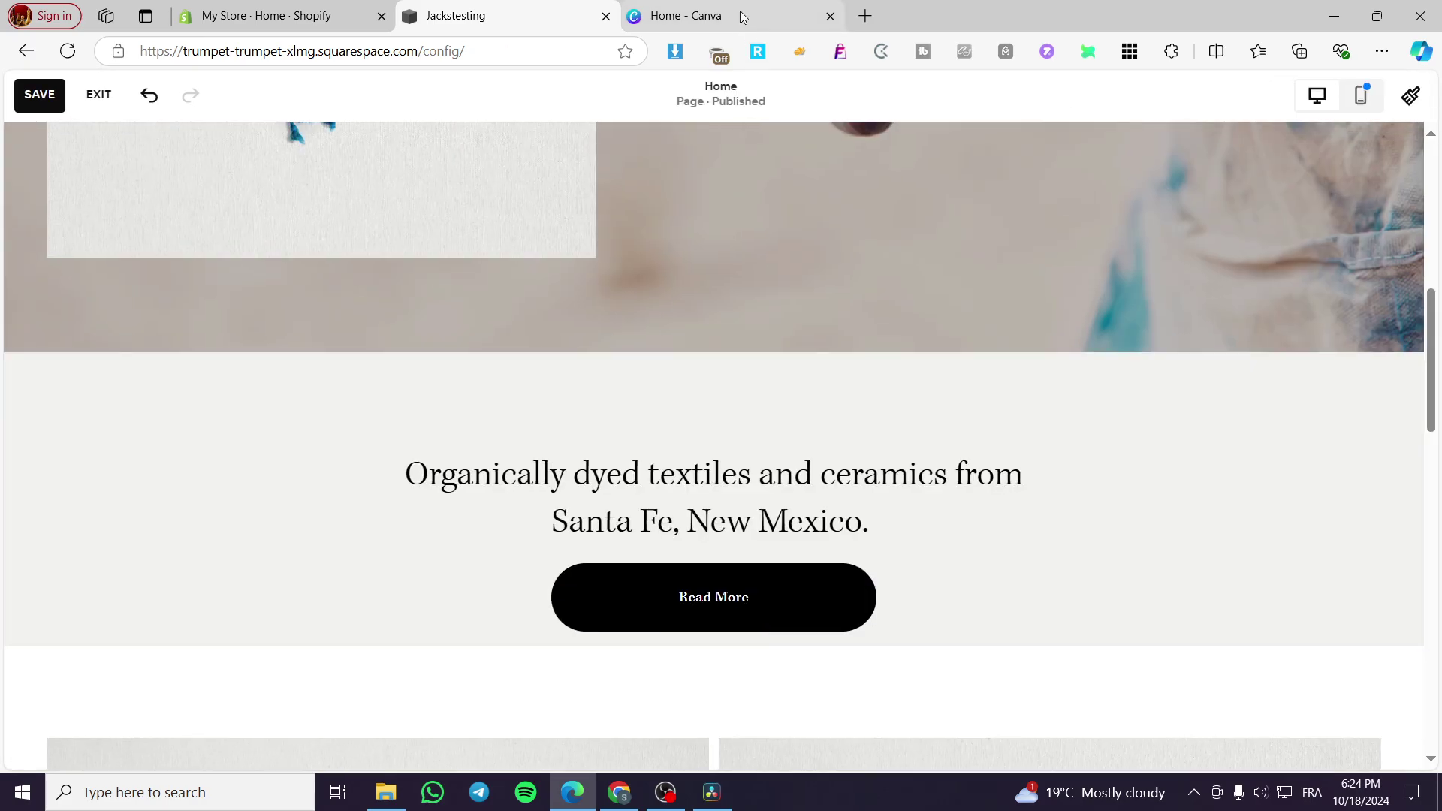
{"action": "key", "text": "ctrl+Tab"}
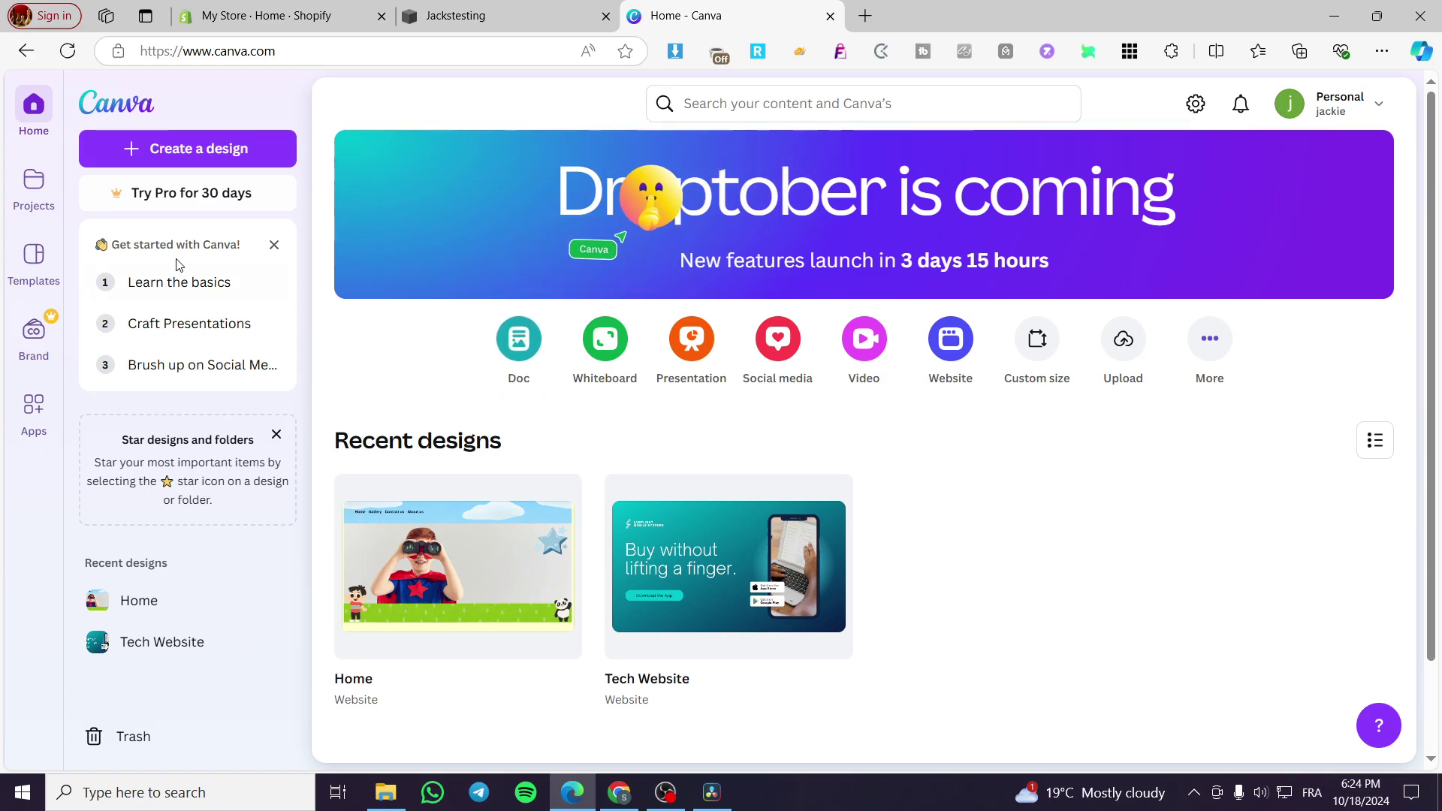
Search Canva's design types for 'button', then clear the search and close the dialog.
{"action": "left_click", "coordinate": [203, 163]}
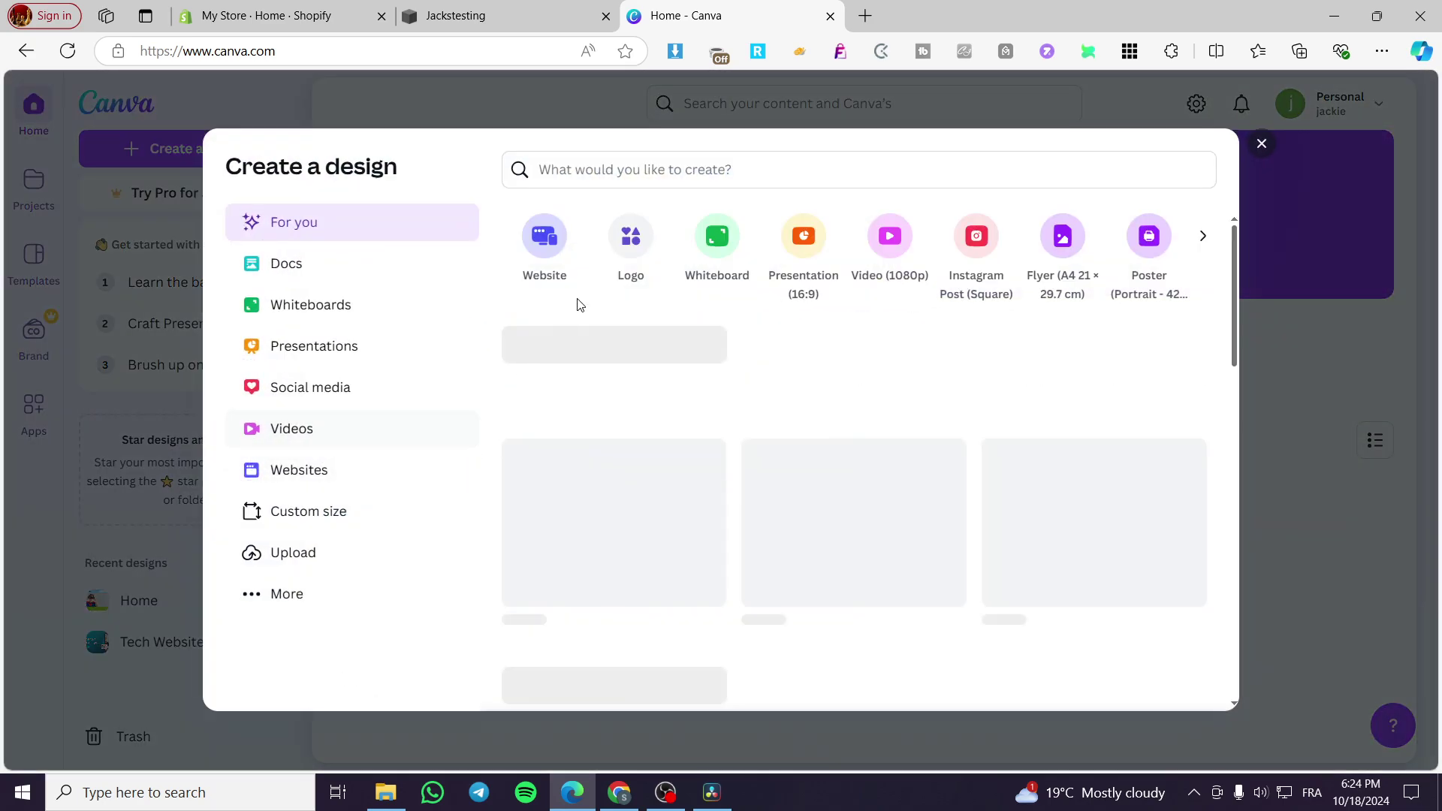
{"action": "left_click", "coordinate": [645, 167]}
{"action": "type", "text": "b"}
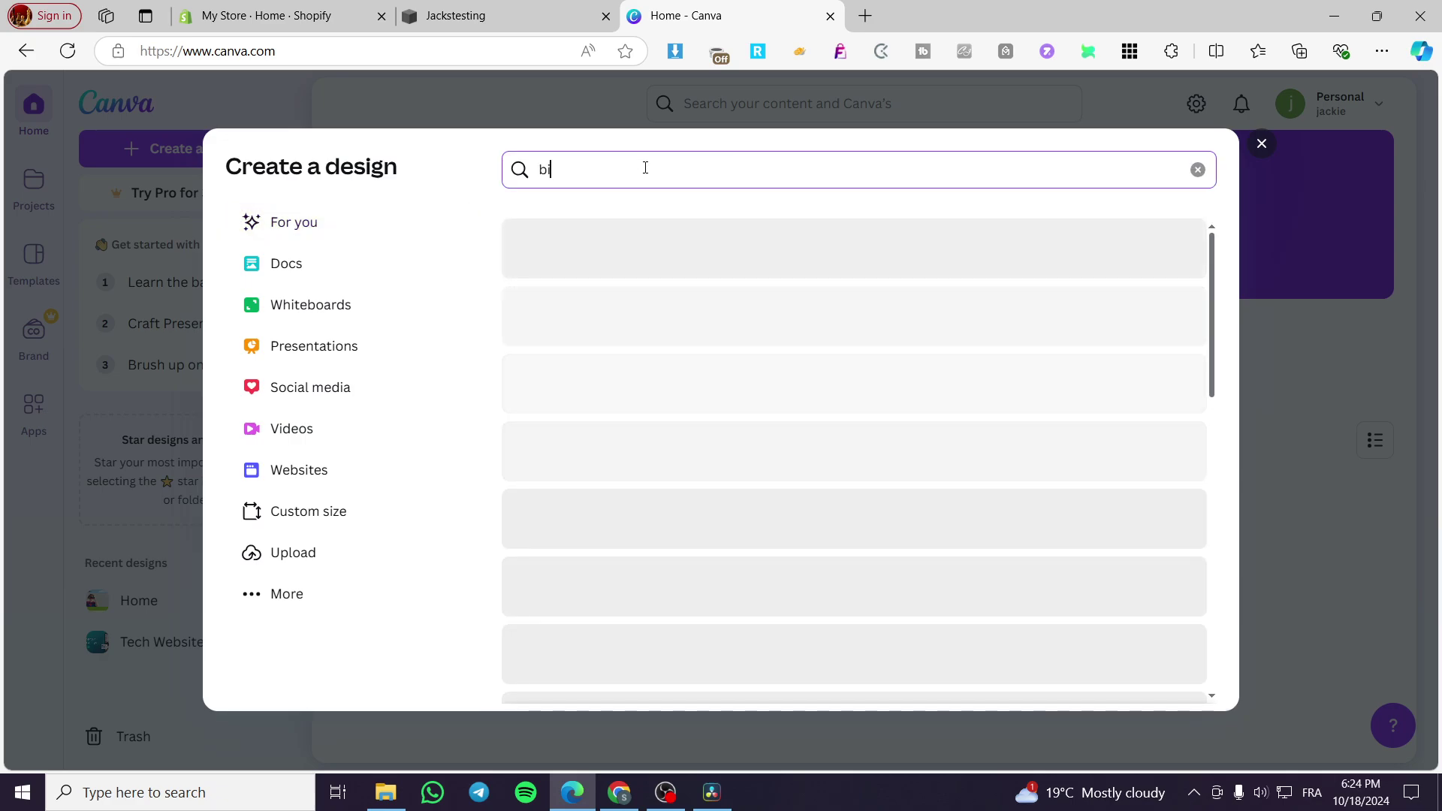
{"action": "type", "text": "utton"}
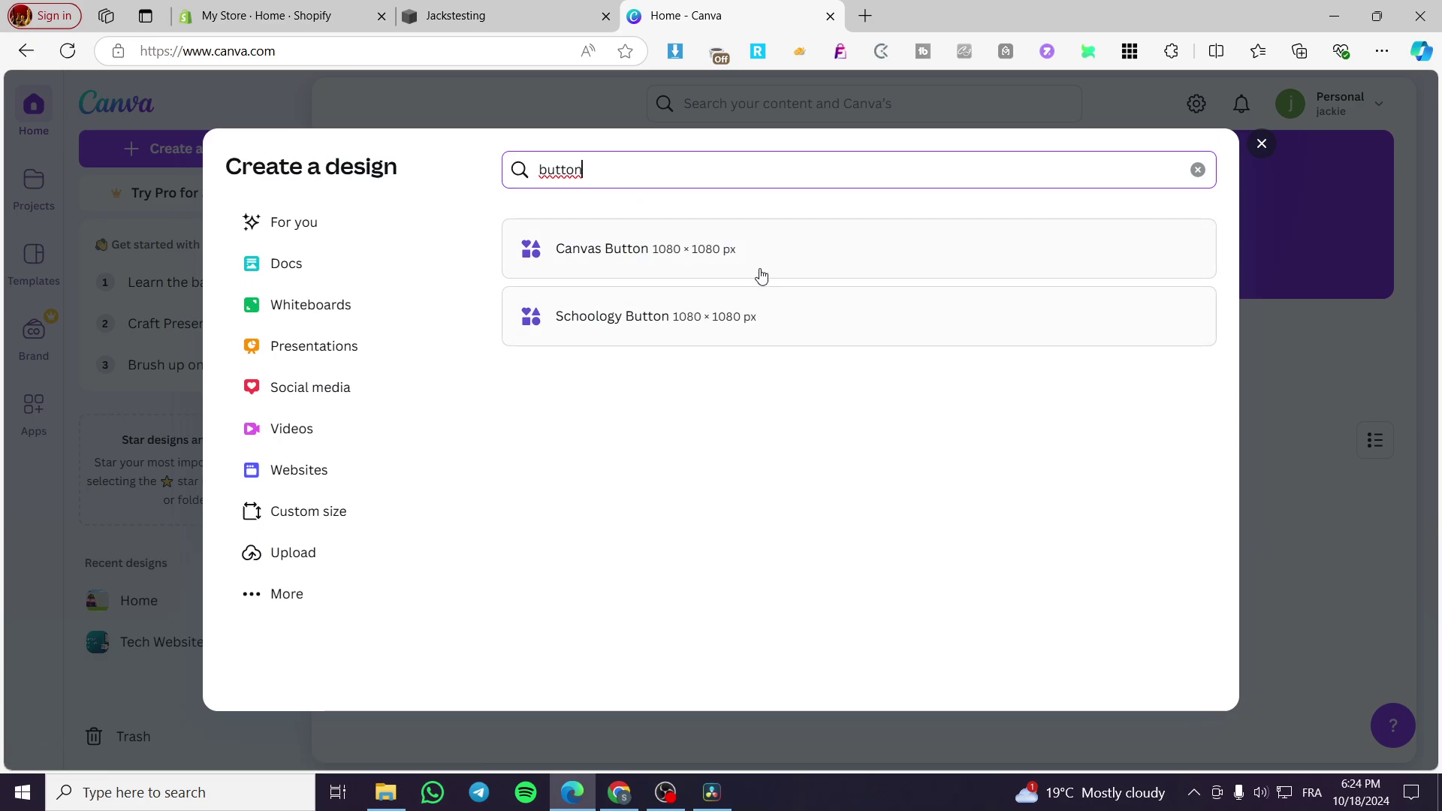
{"action": "left_click_drag", "start_coordinate": [601, 171], "coordinate": [466, 186]}
{"action": "key", "text": "BackSpace"}
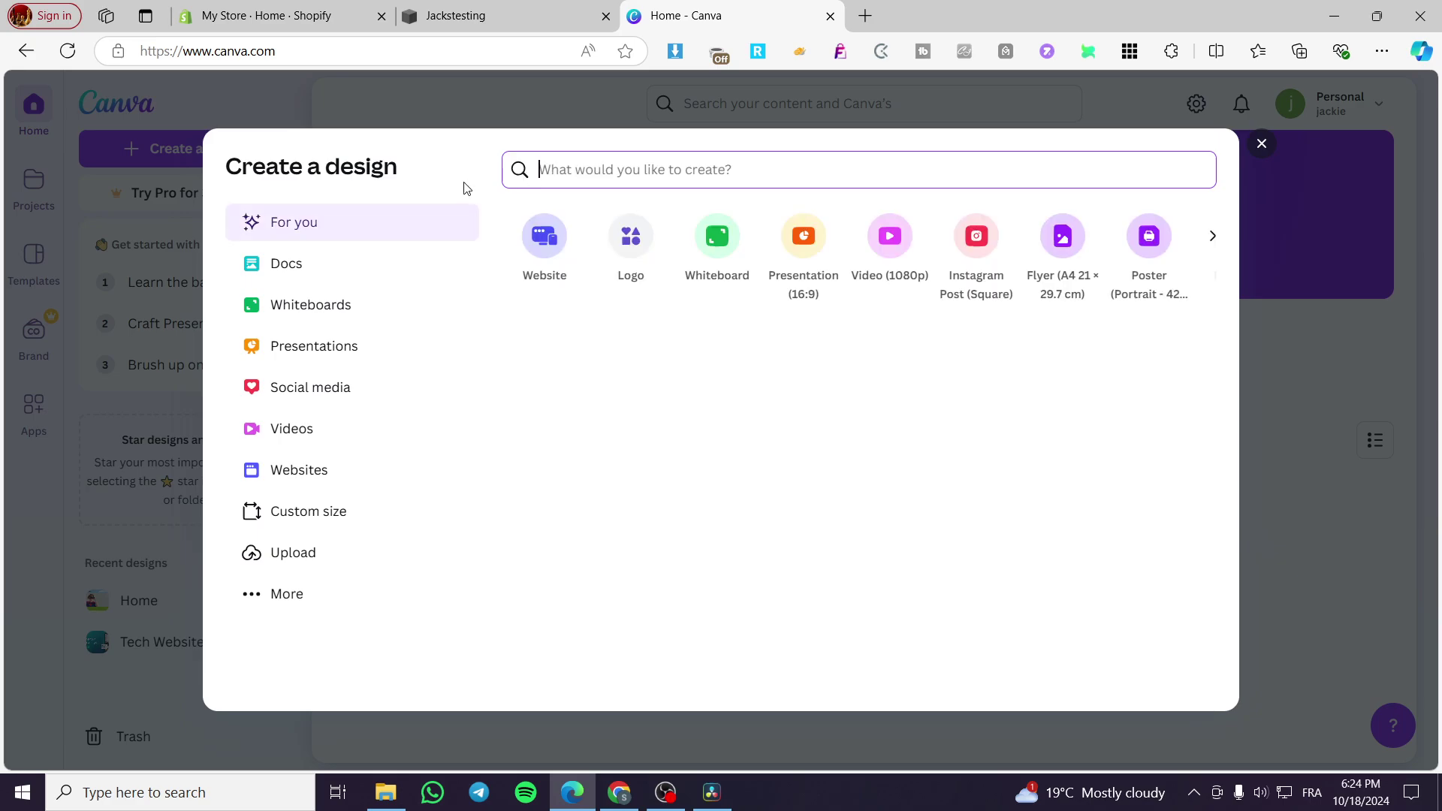
{"action": "left_click", "coordinate": [1271, 145]}
Create a custom-size design 200 px wide by 50 px high.
{"action": "left_click", "coordinate": [1033, 336]}
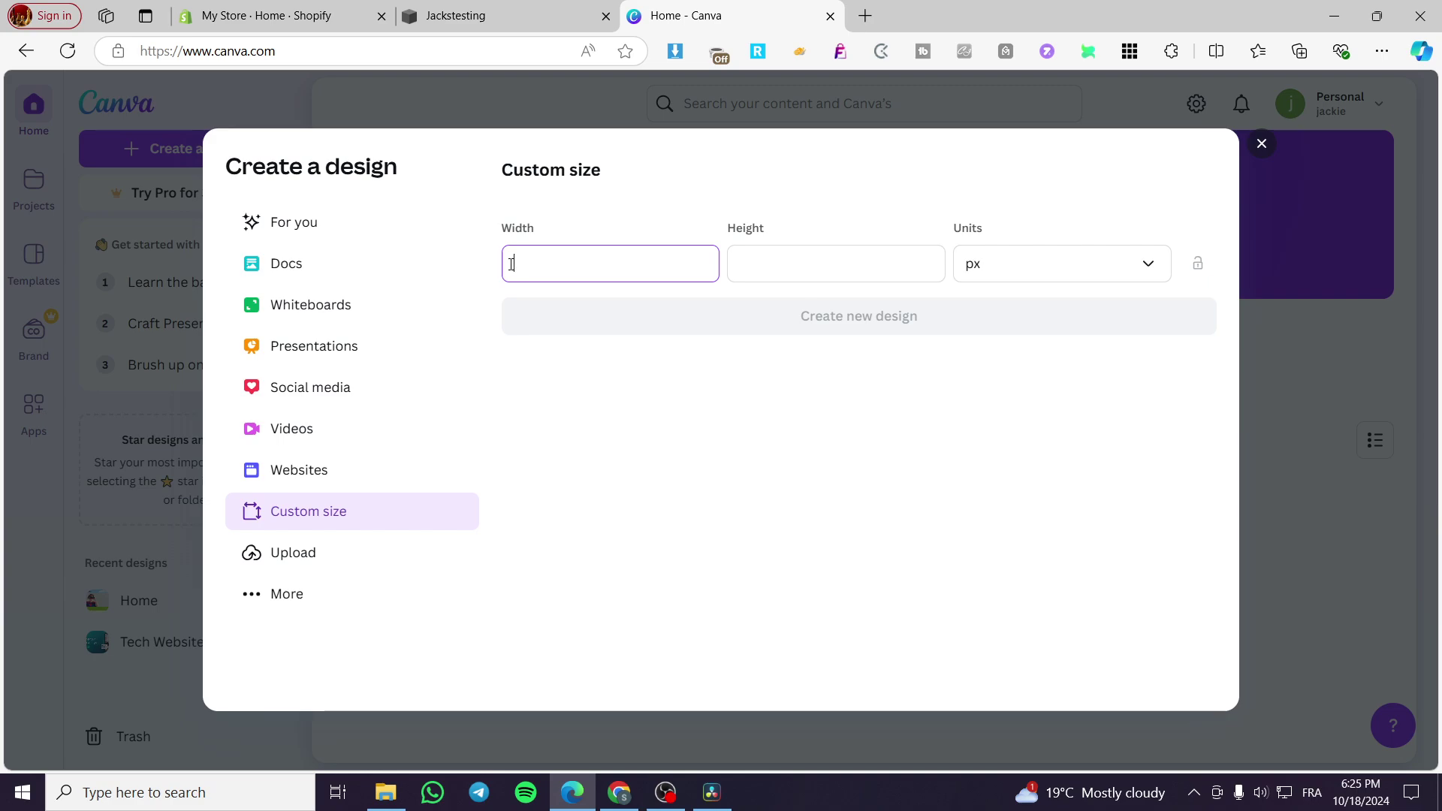
{"action": "left_click", "coordinate": [844, 257]}
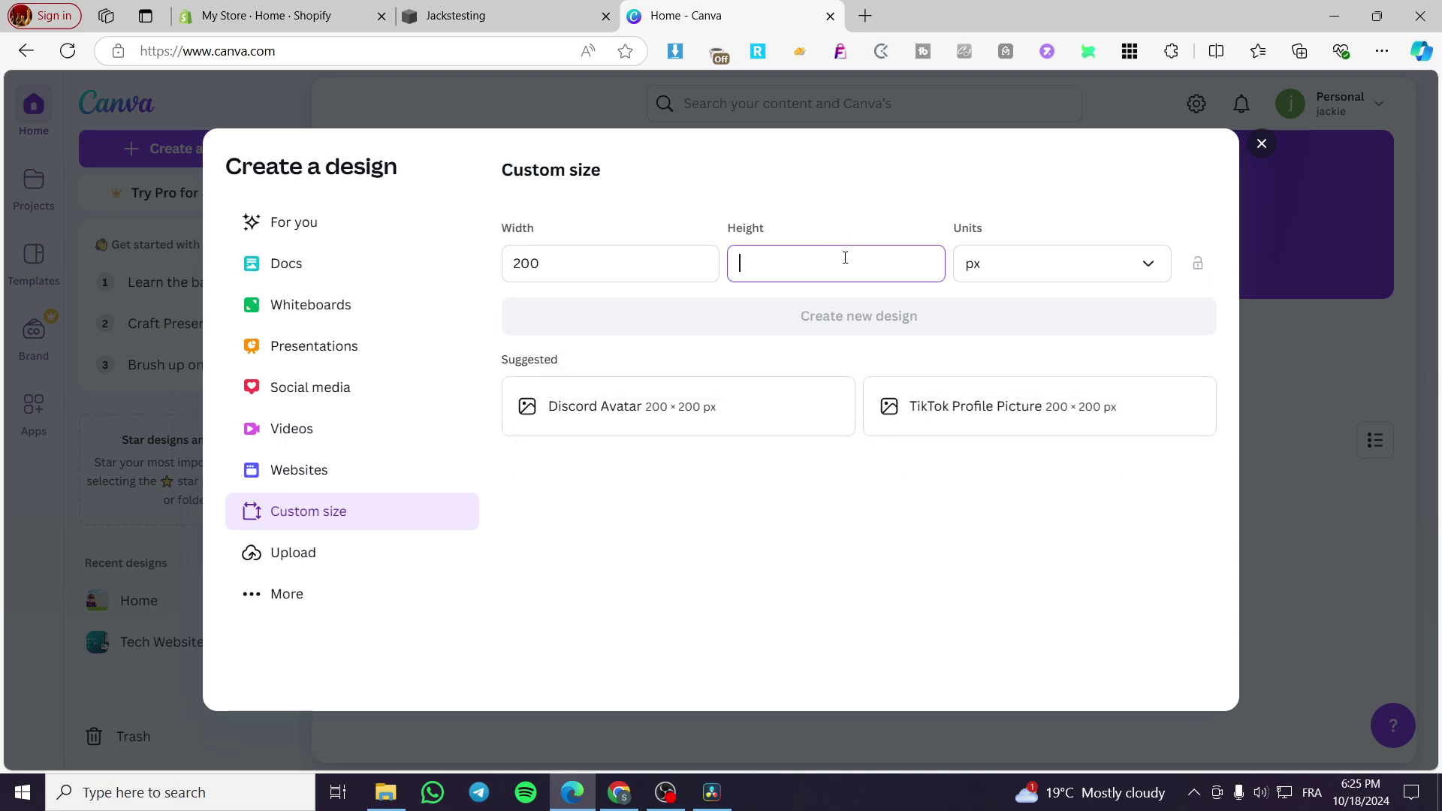
{"action": "type", "text": "100"}
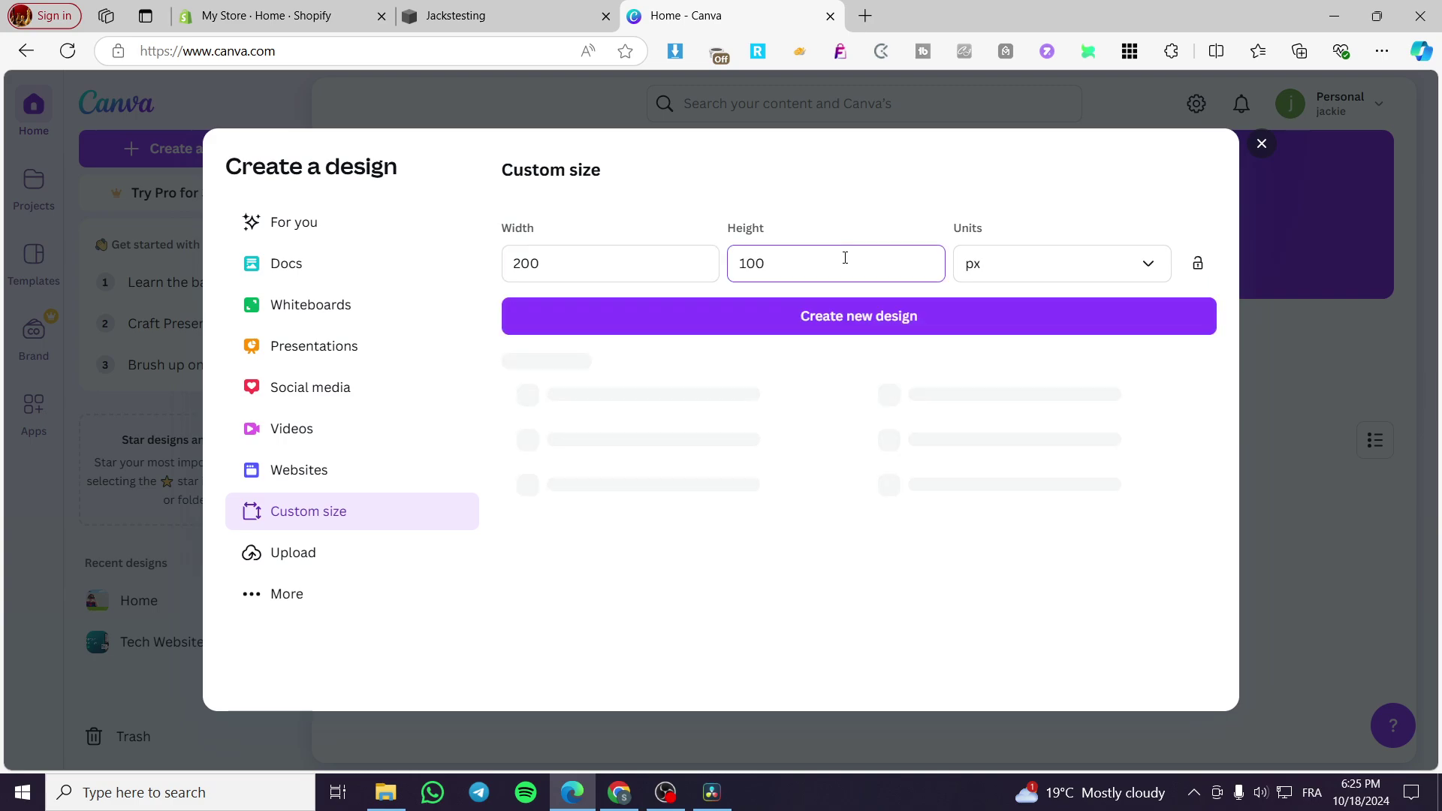
{"action": "key", "text": "BackSpace"}
{"action": "key", "text": "BackSpace"}
{"action": "type", "text": "50"}
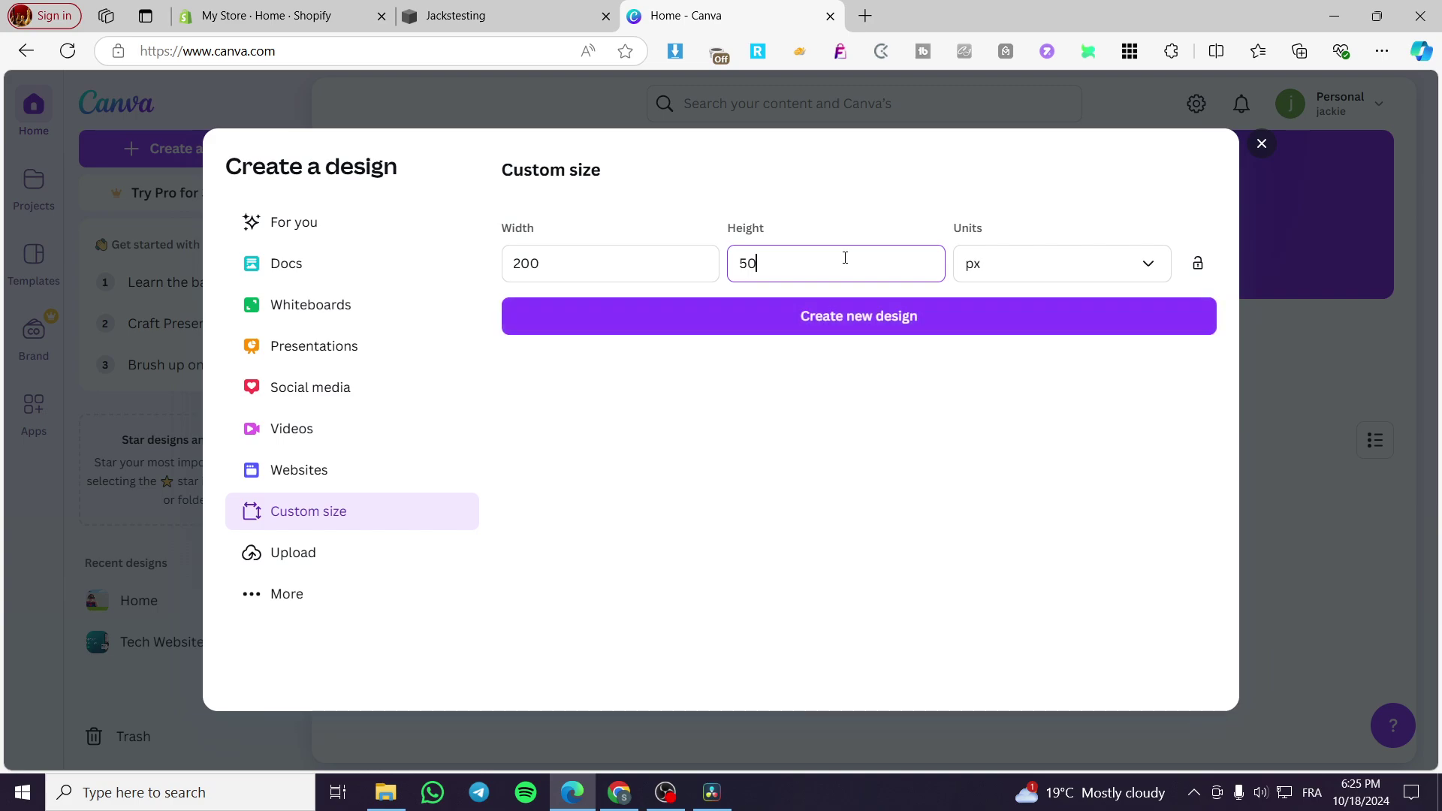
{"action": "left_click", "coordinate": [895, 329]}
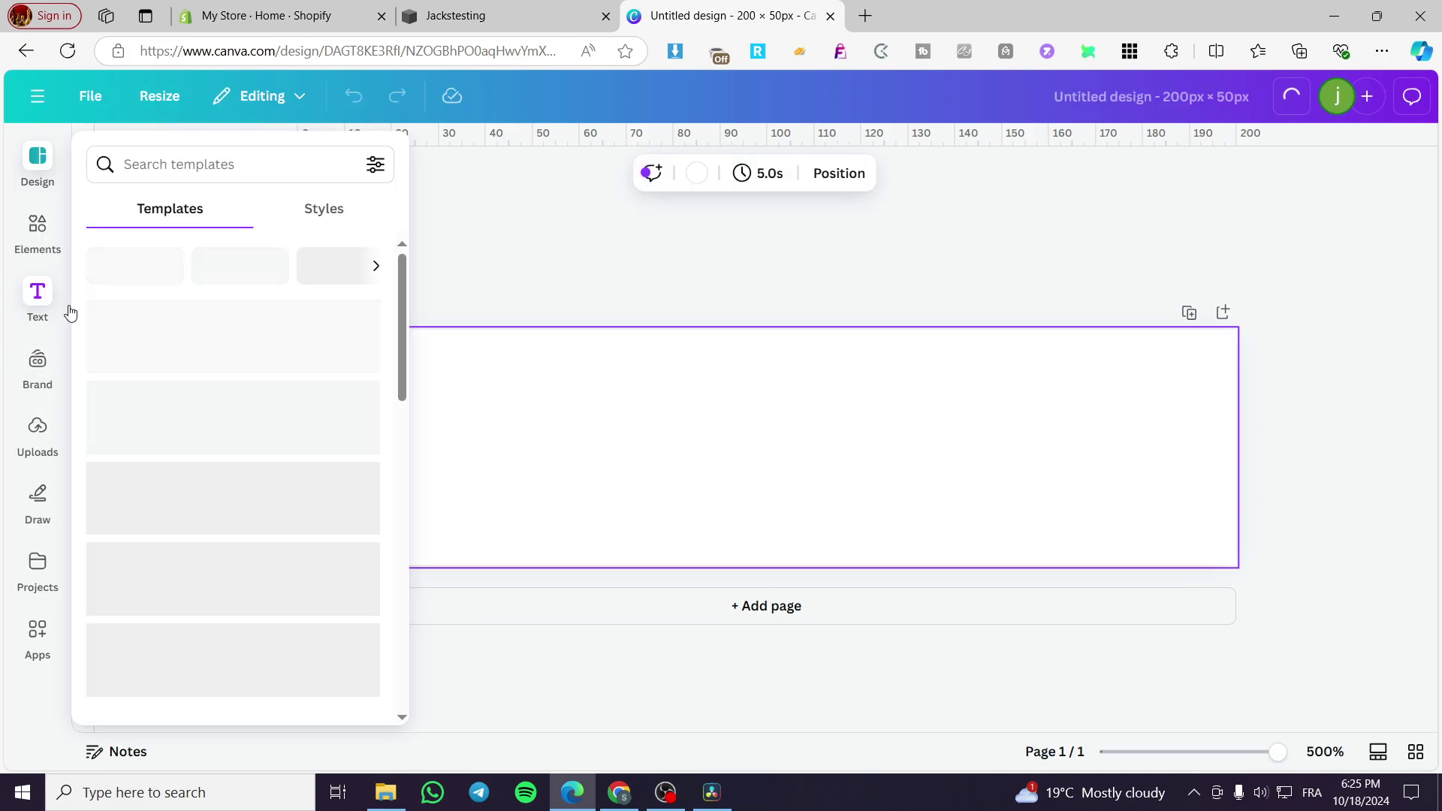
Add a heading text box, enlarge it to about double size and centre it on the page.
{"action": "left_click", "coordinate": [36, 287]}
{"action": "left_click", "coordinate": [276, 420]}
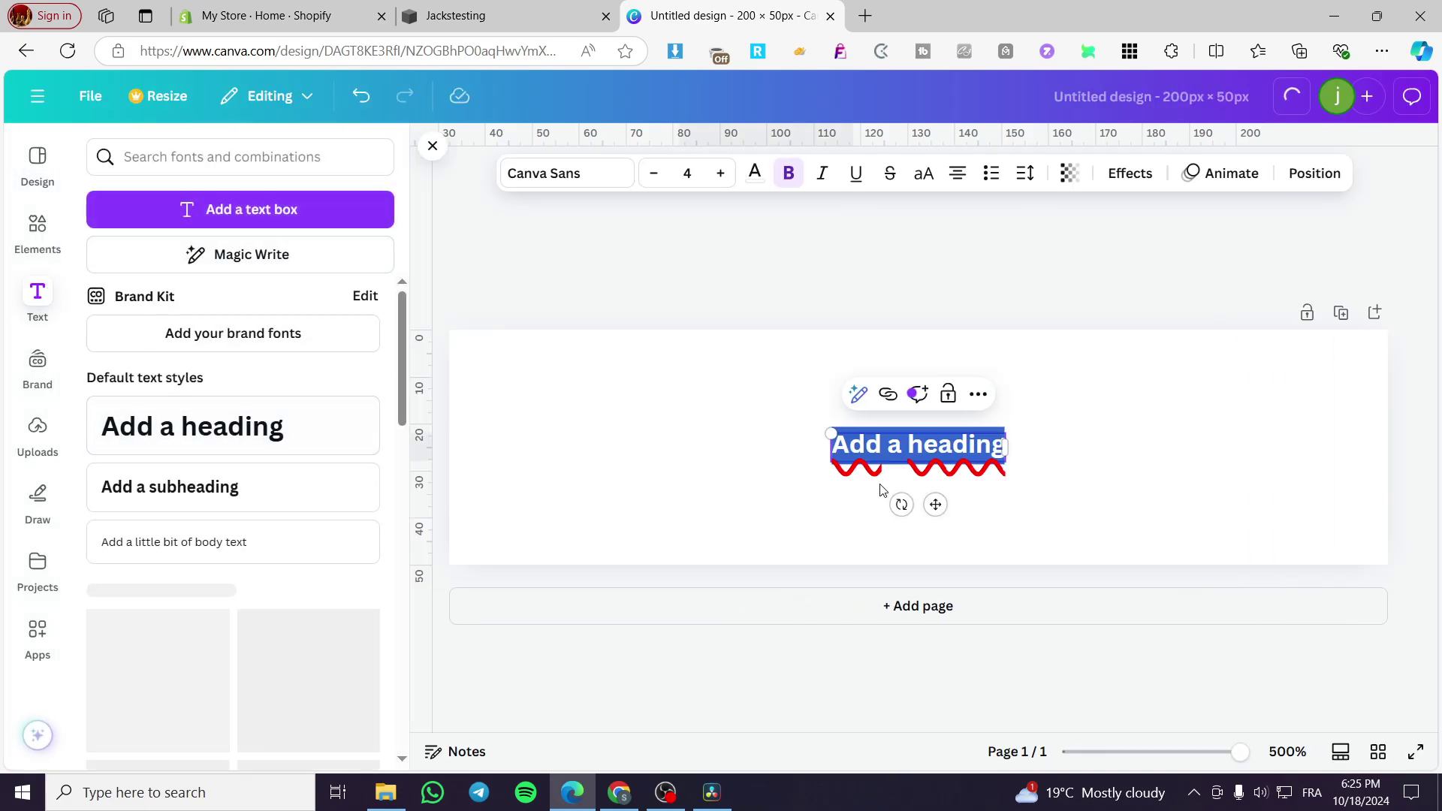
{"action": "left_click_drag", "start_coordinate": [828, 443], "coordinate": [623, 402]}
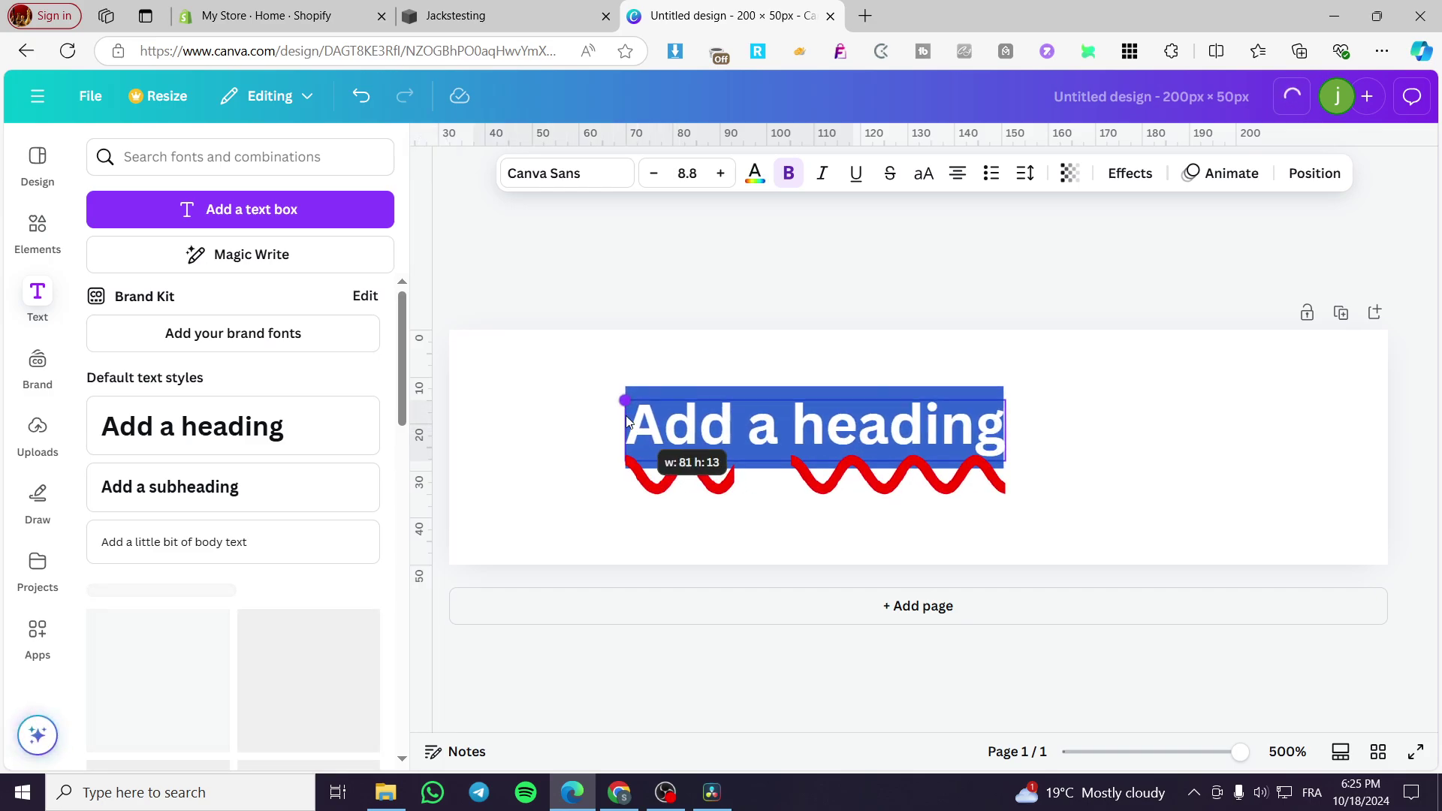
{"action": "left_click", "coordinate": [894, 531]}
{"action": "left_click_drag", "start_coordinate": [877, 439], "coordinate": [941, 449]}
Replace the heading text with 'Learn More'.
{"action": "double_click", "coordinate": [940, 446]}
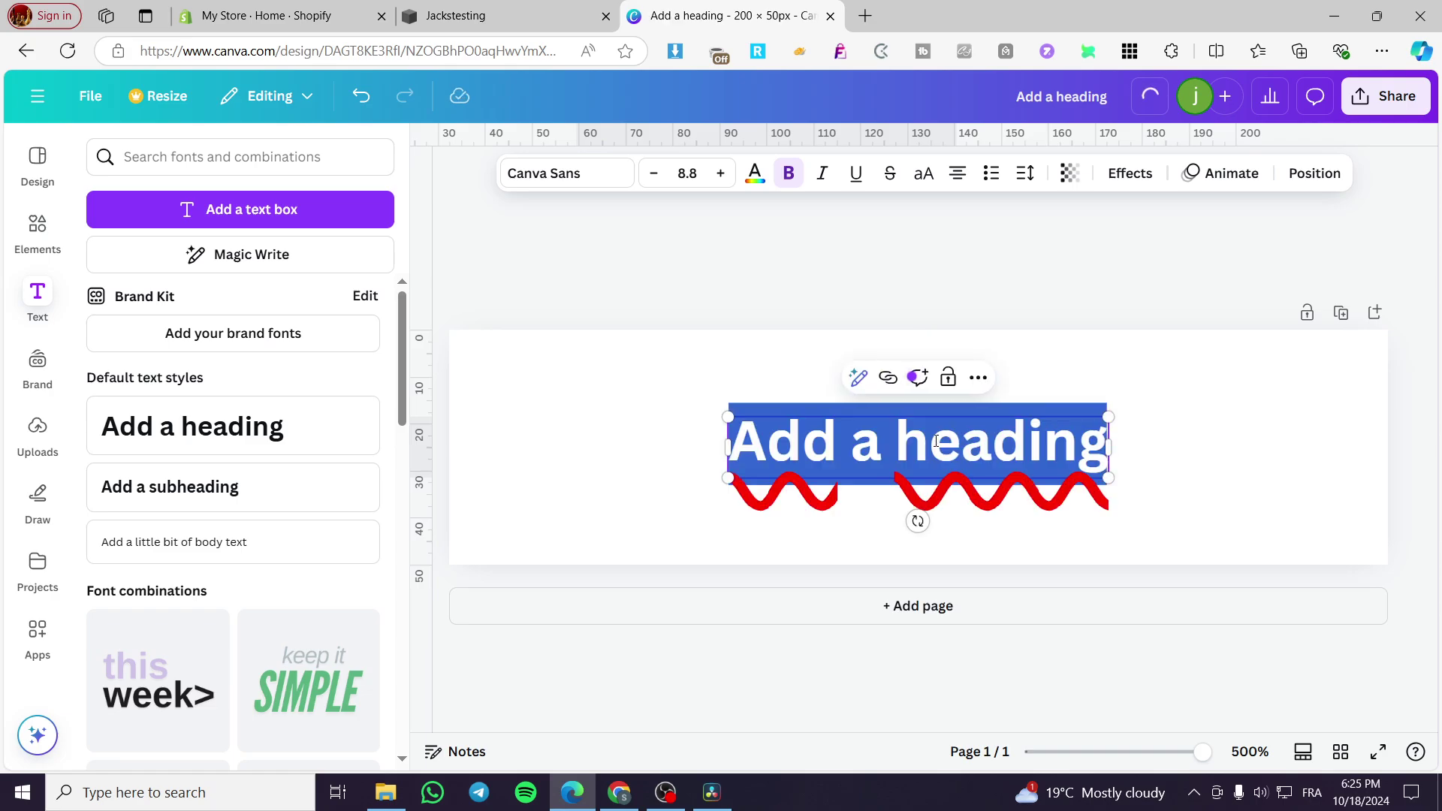
{"action": "type", "text": "Learn"}
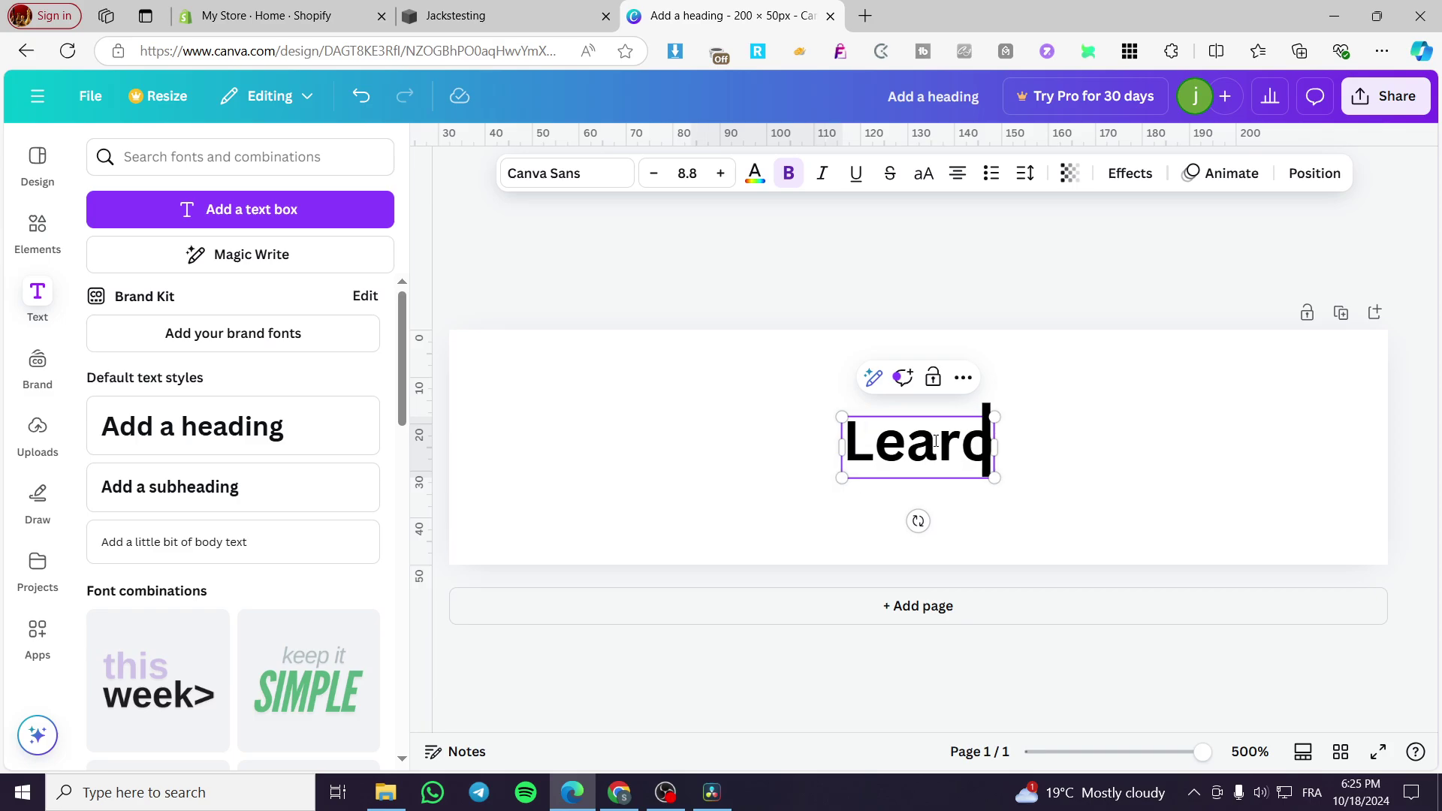
{"action": "key", "text": "BackSpace"}
{"action": "type", "text": "n More"}
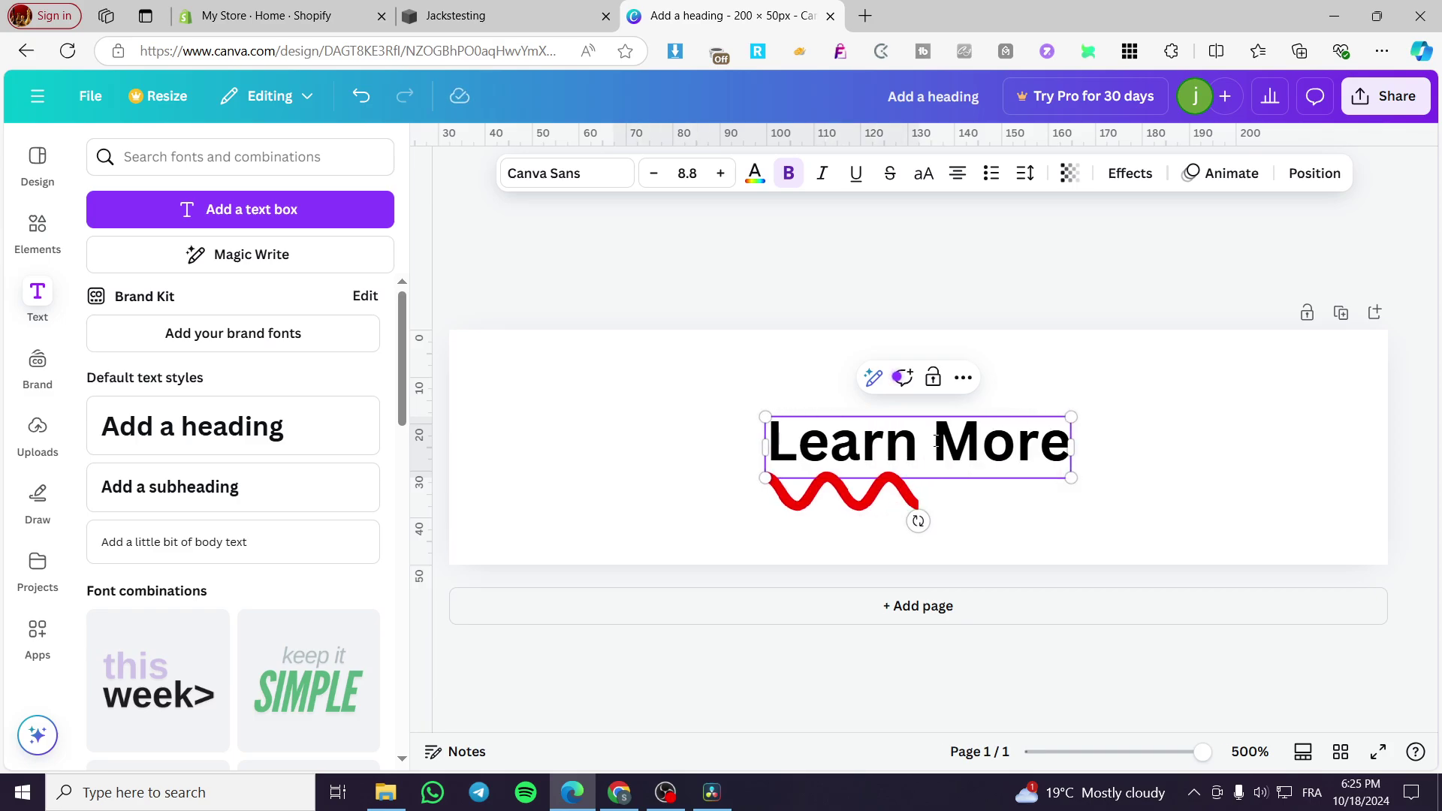
{"action": "key", "text": "ctrl+a"}
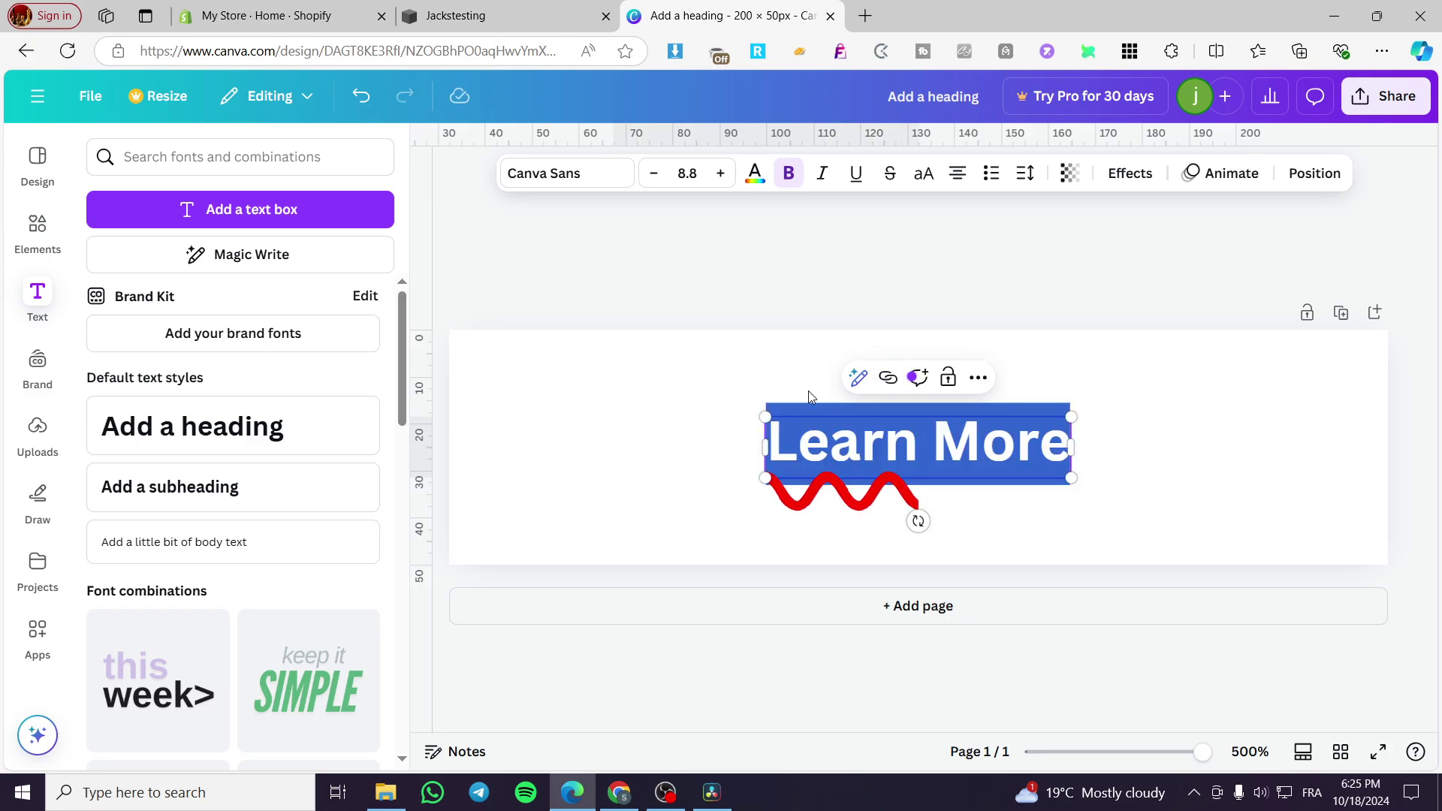
Set the Learn More text in the Ample Display font from the Display category.
{"action": "left_click", "coordinate": [605, 174]}
{"action": "scroll", "coordinate": [206, 562], "scroll_direction": "down", "scroll_amount": 1}
{"action": "scroll", "coordinate": [190, 356], "scroll_direction": "up", "scroll_amount": 1}
{"action": "left_click", "coordinate": [318, 305]}
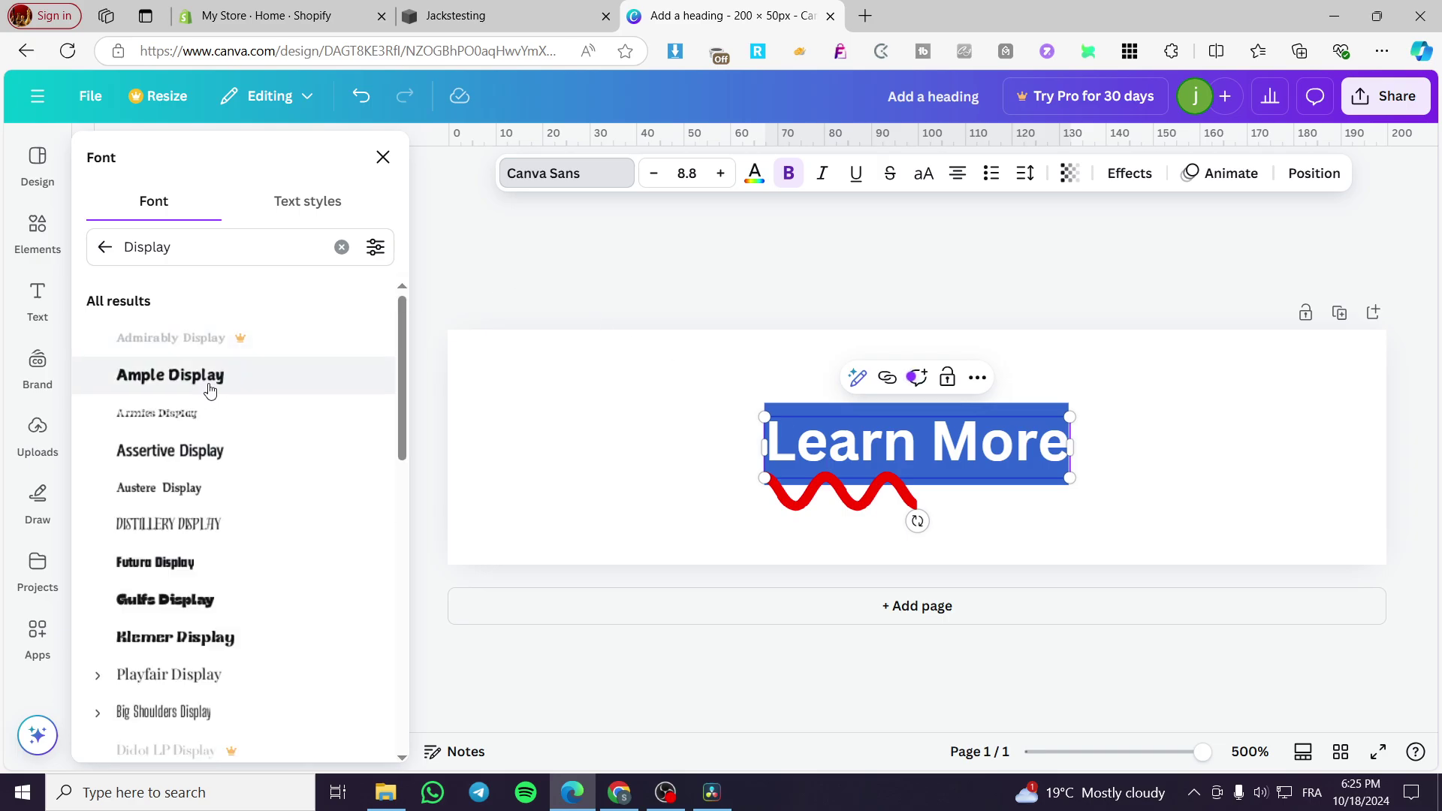
{"action": "left_click", "coordinate": [209, 379]}
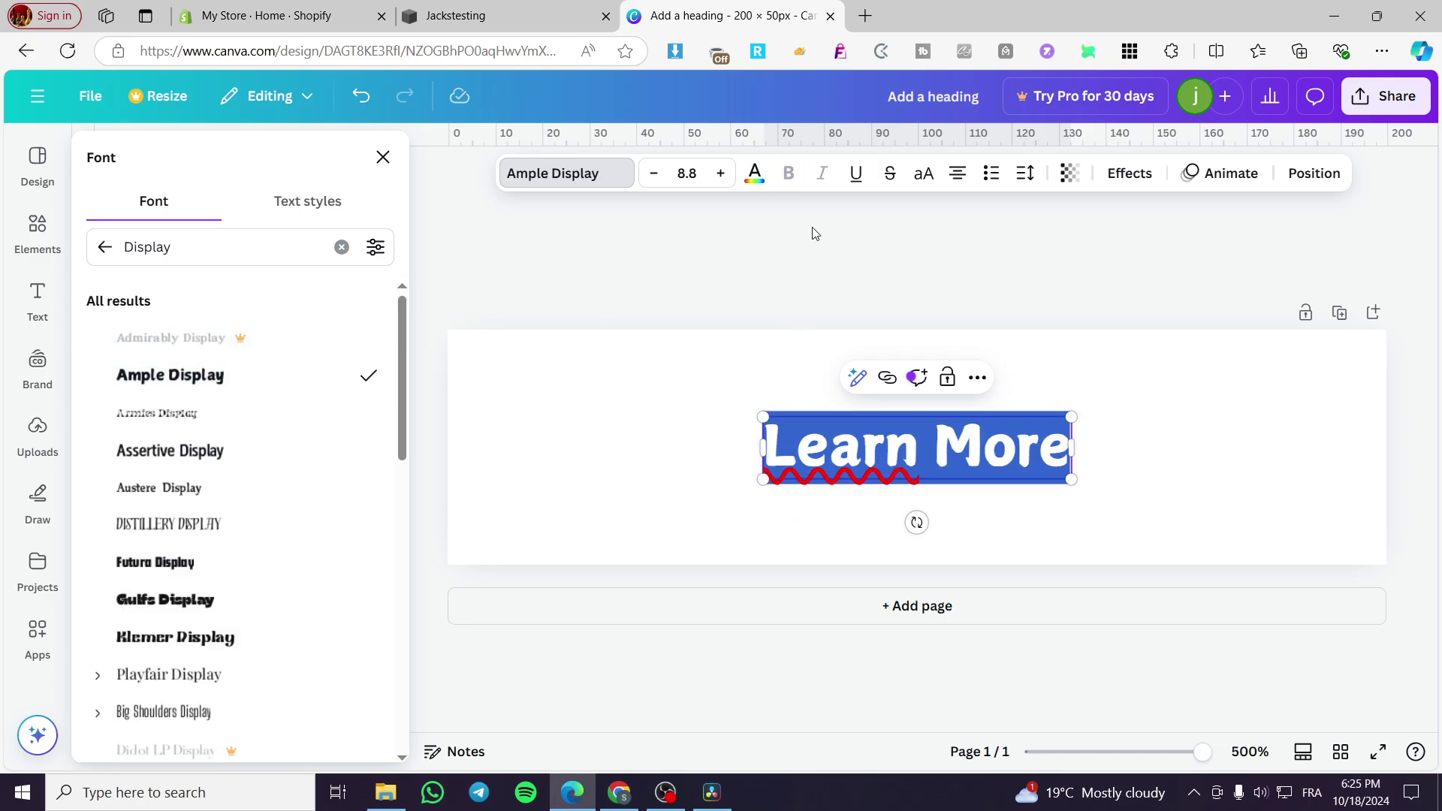
{"action": "left_click", "coordinate": [1088, 312]}
Make the design's page background pink.
{"action": "left_click", "coordinate": [1160, 447]}
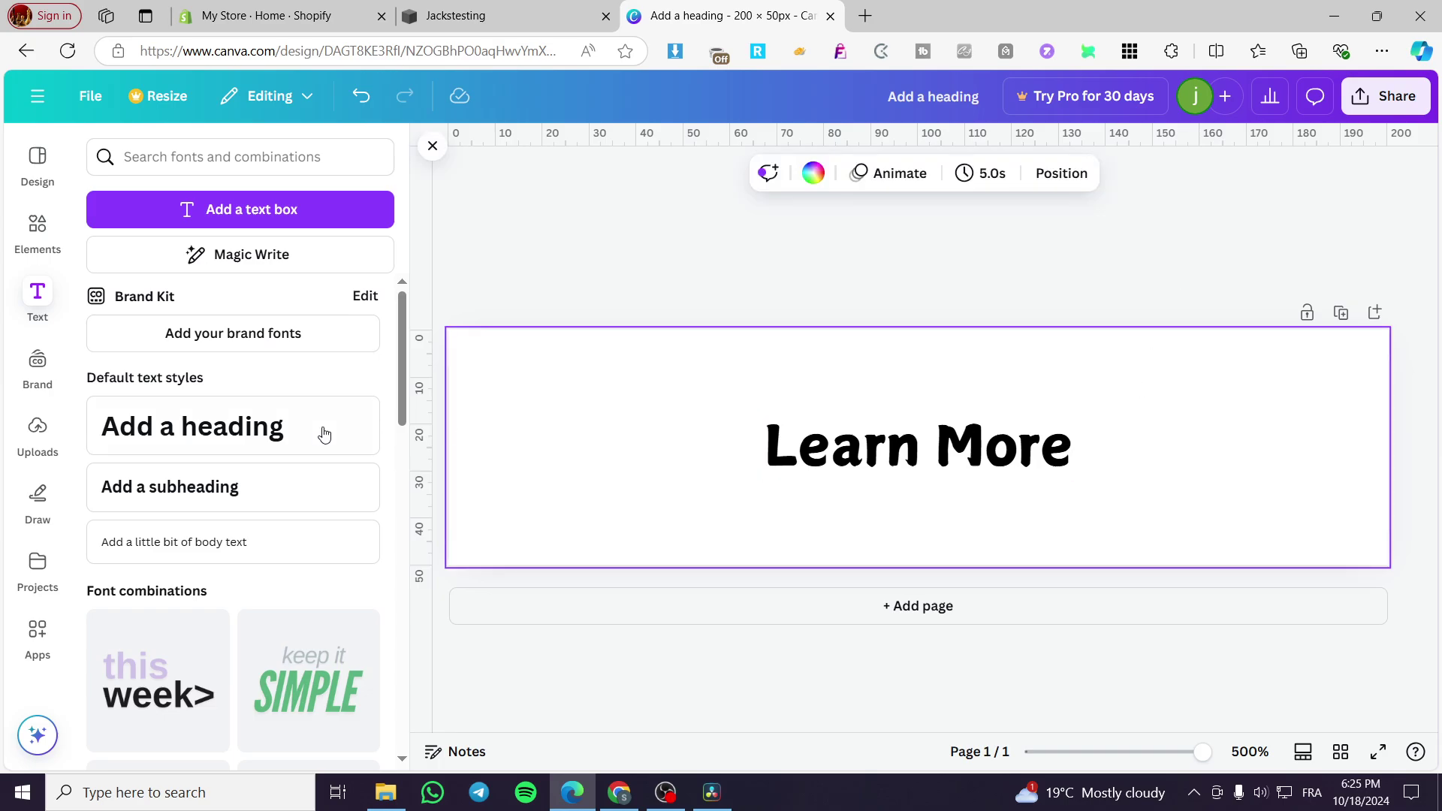
{"action": "left_click", "coordinate": [813, 173]}
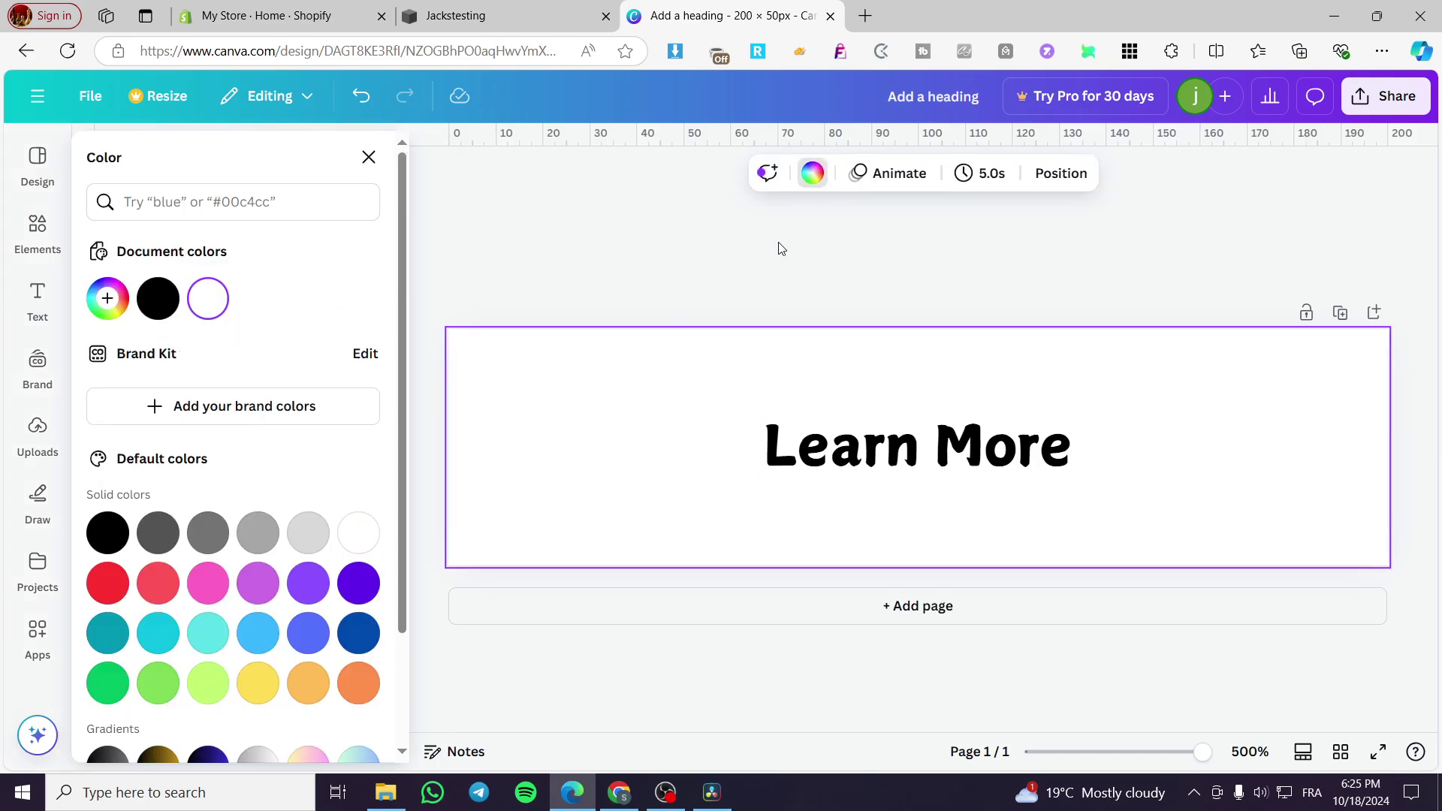
{"action": "left_click", "coordinate": [203, 593]}
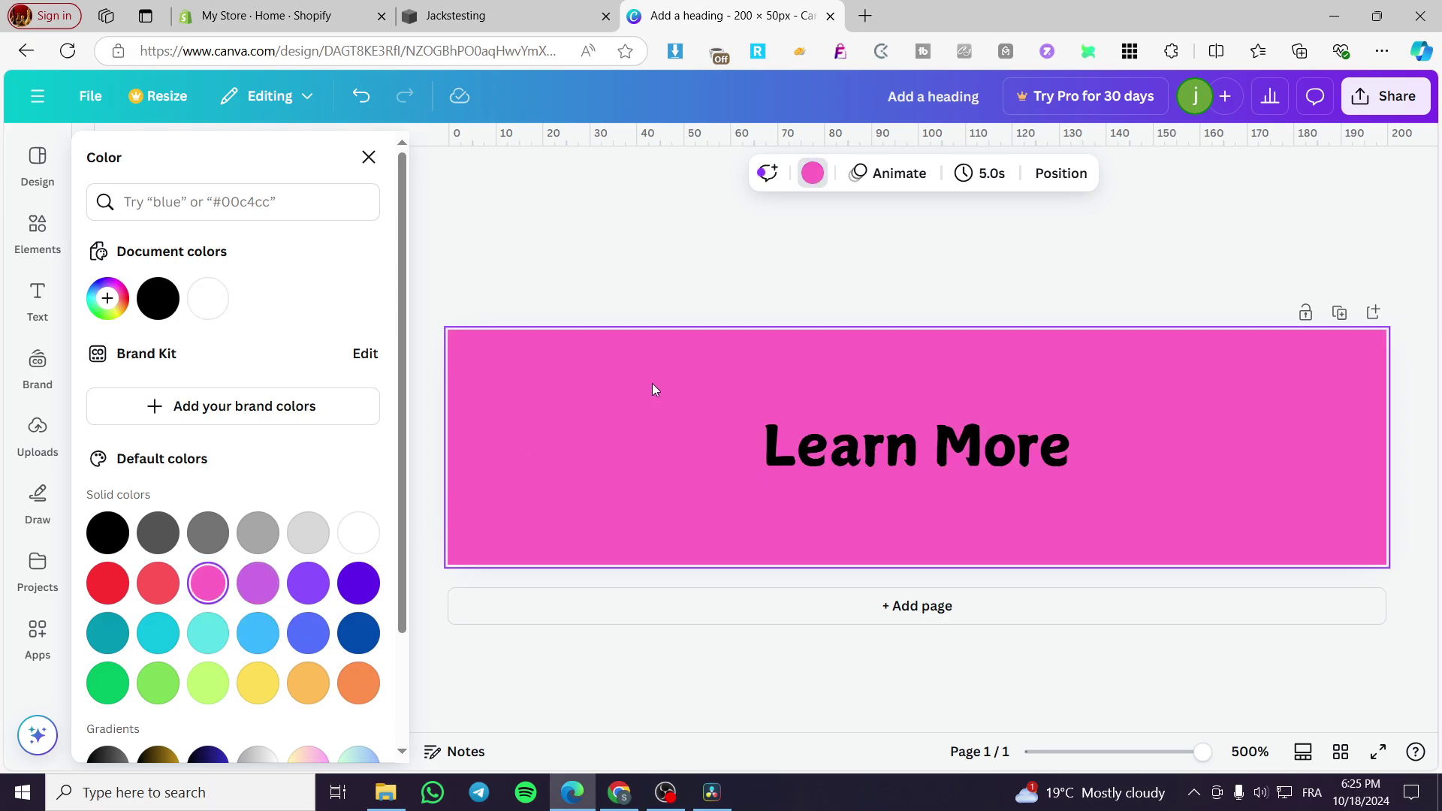
Generate the design's embed links and copy the HTML embed code.
{"action": "left_click", "coordinate": [1386, 96]}
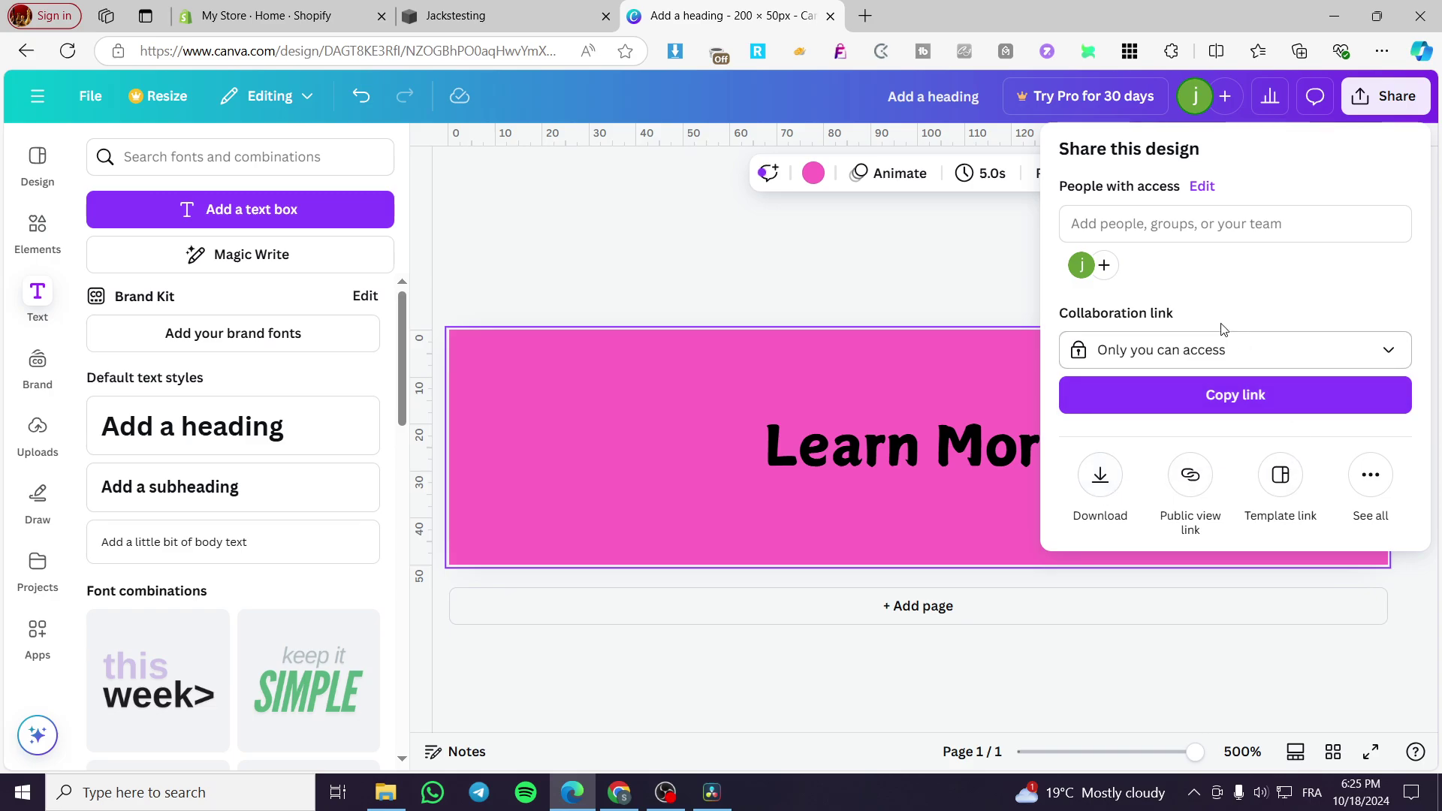
{"action": "left_click", "coordinate": [1371, 477]}
{"action": "left_click", "coordinate": [1359, 384]}
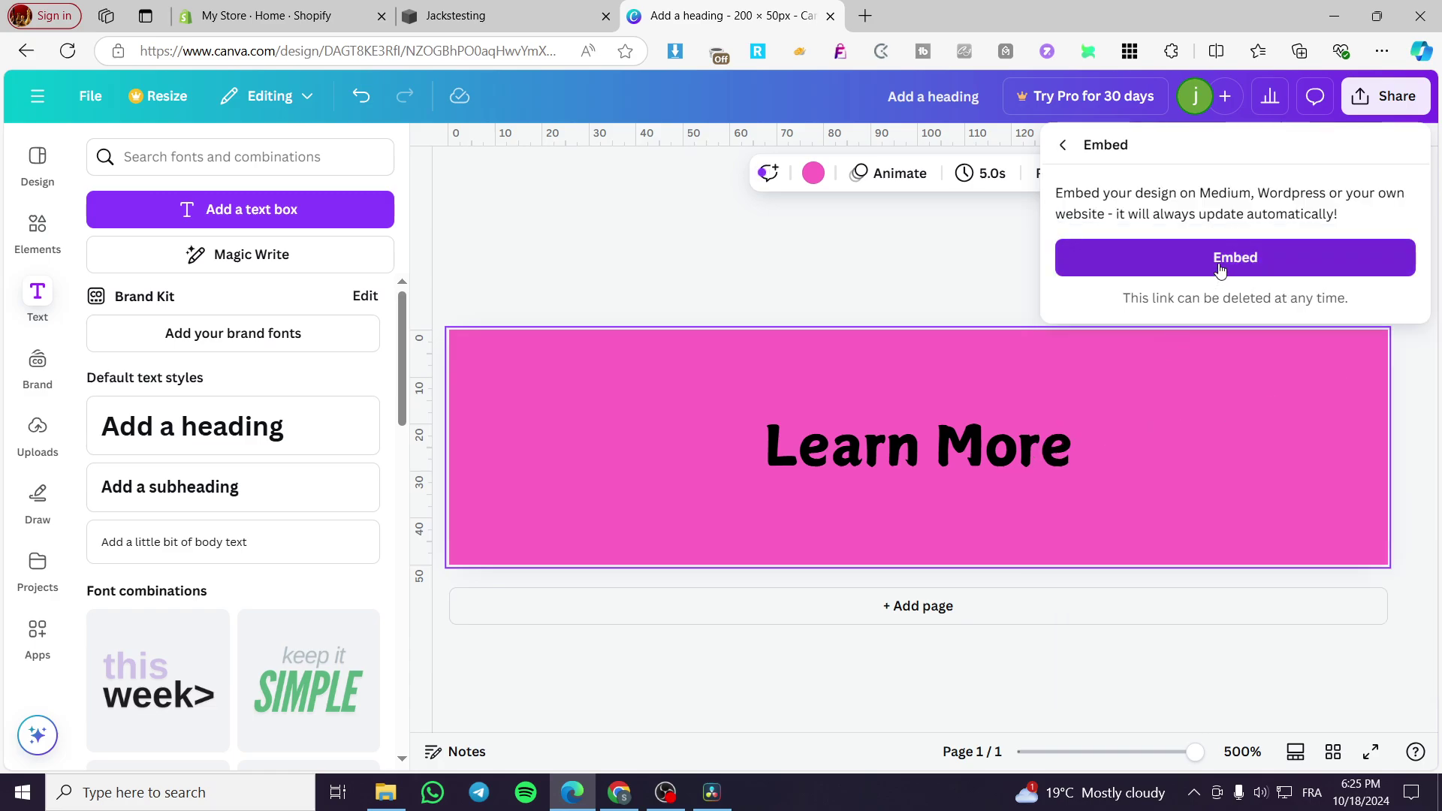
{"action": "left_click", "coordinate": [1254, 261]}
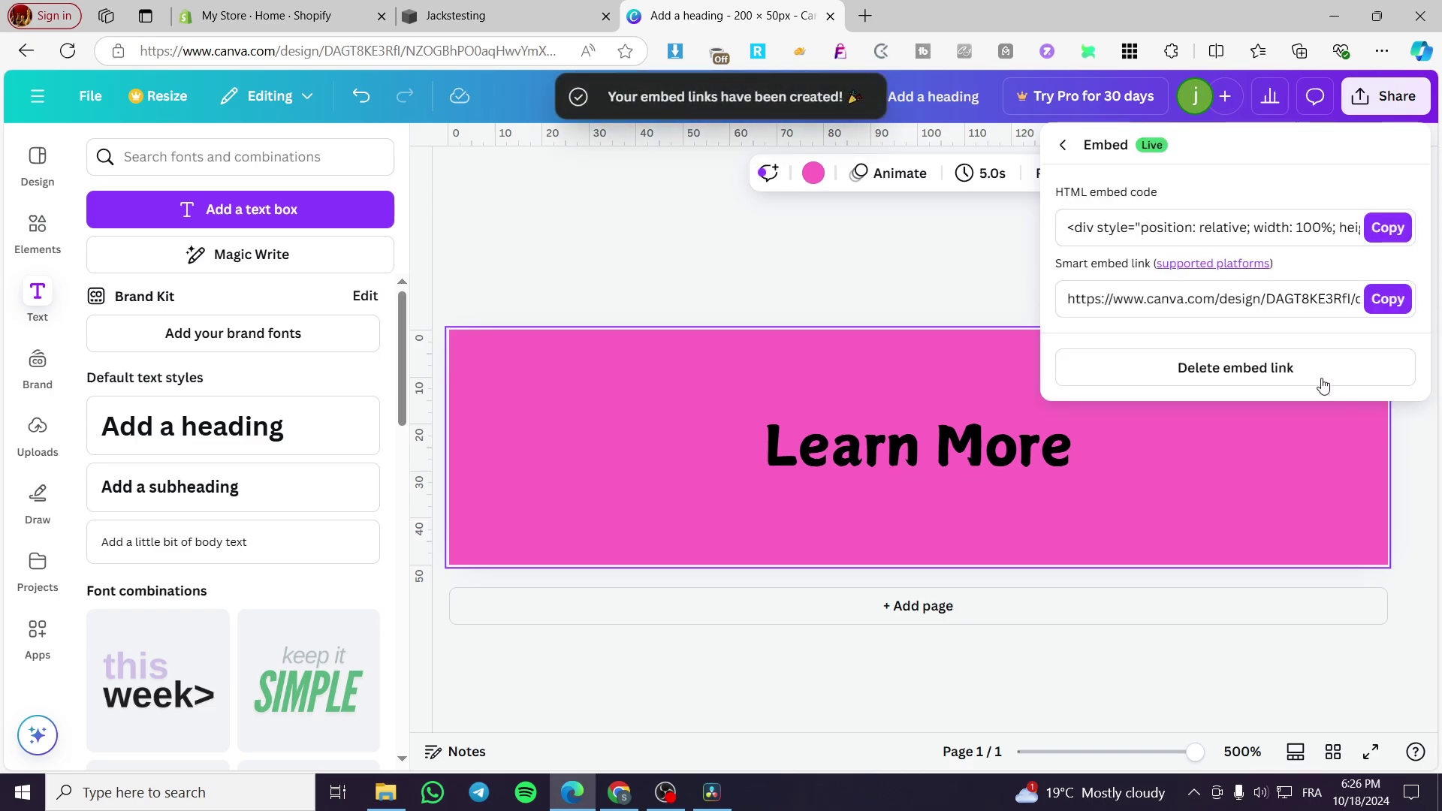
{"action": "left_click", "coordinate": [1387, 228]}
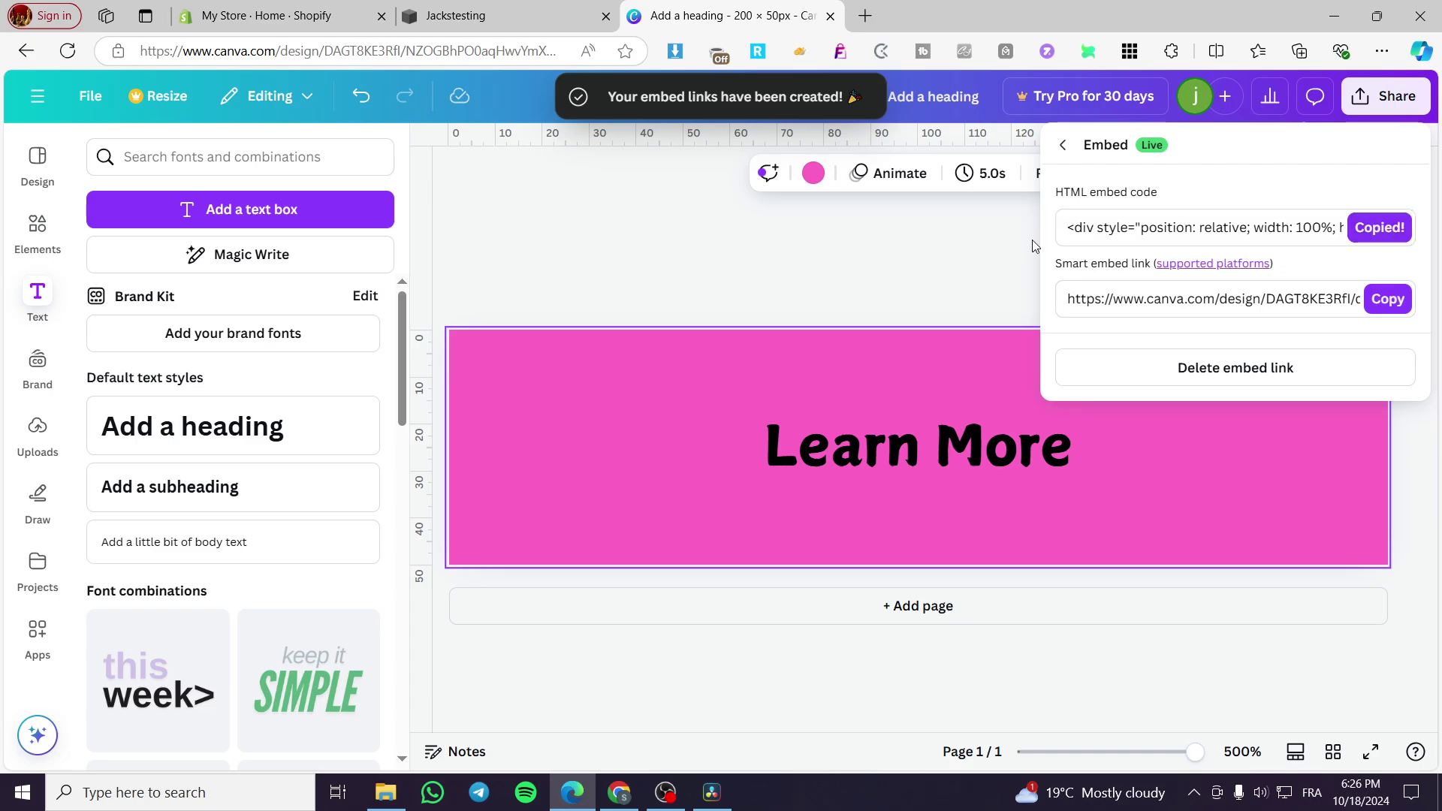
{"action": "left_click", "coordinate": [935, 284]}
Link the Learn More text to the Jackstesting site's page address.
{"action": "left_click", "coordinate": [936, 440]}
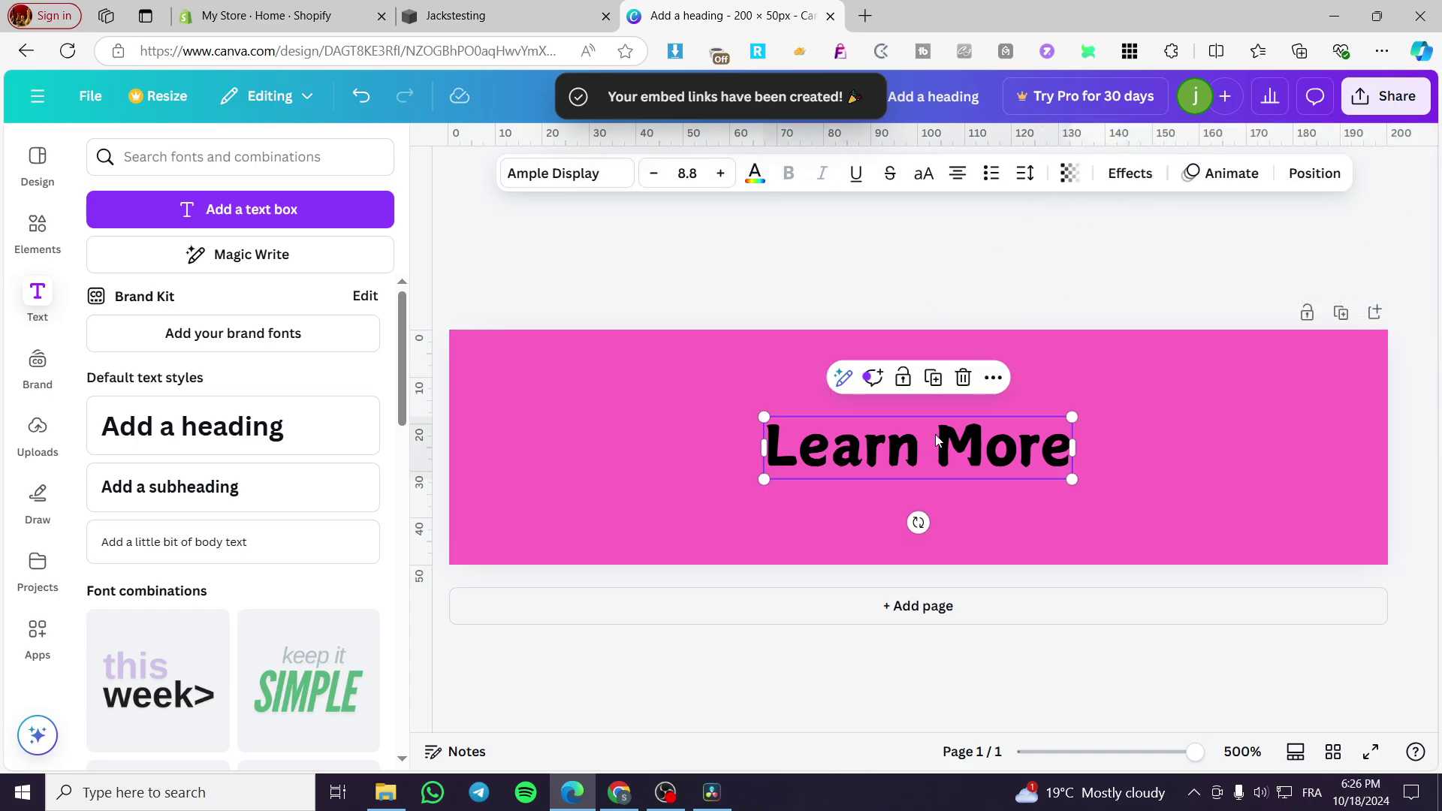
{"action": "left_click", "coordinate": [991, 378]}
{"action": "left_click", "coordinate": [1010, 717]}
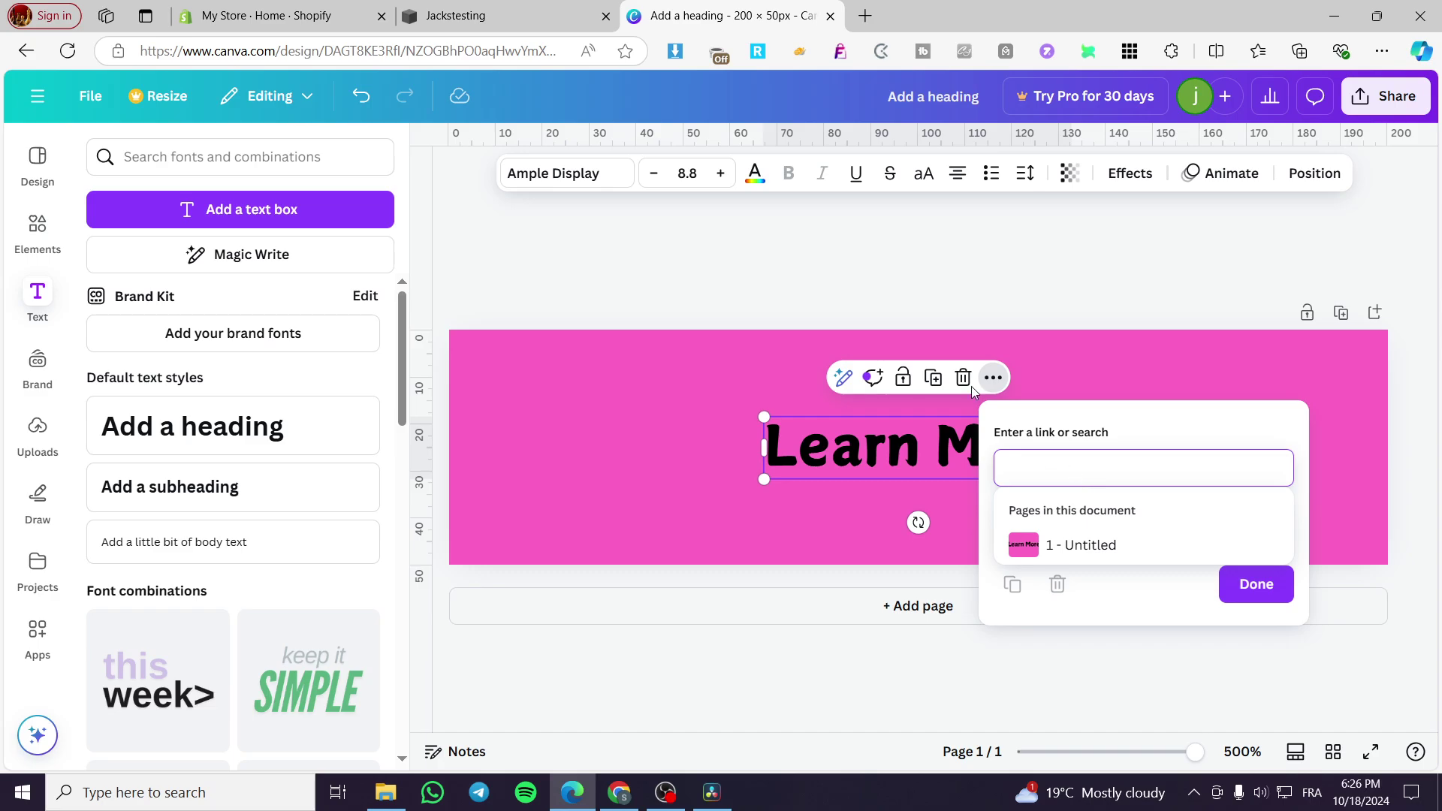
{"action": "left_click", "coordinate": [455, 16]}
{"action": "left_click", "coordinate": [481, 53]}
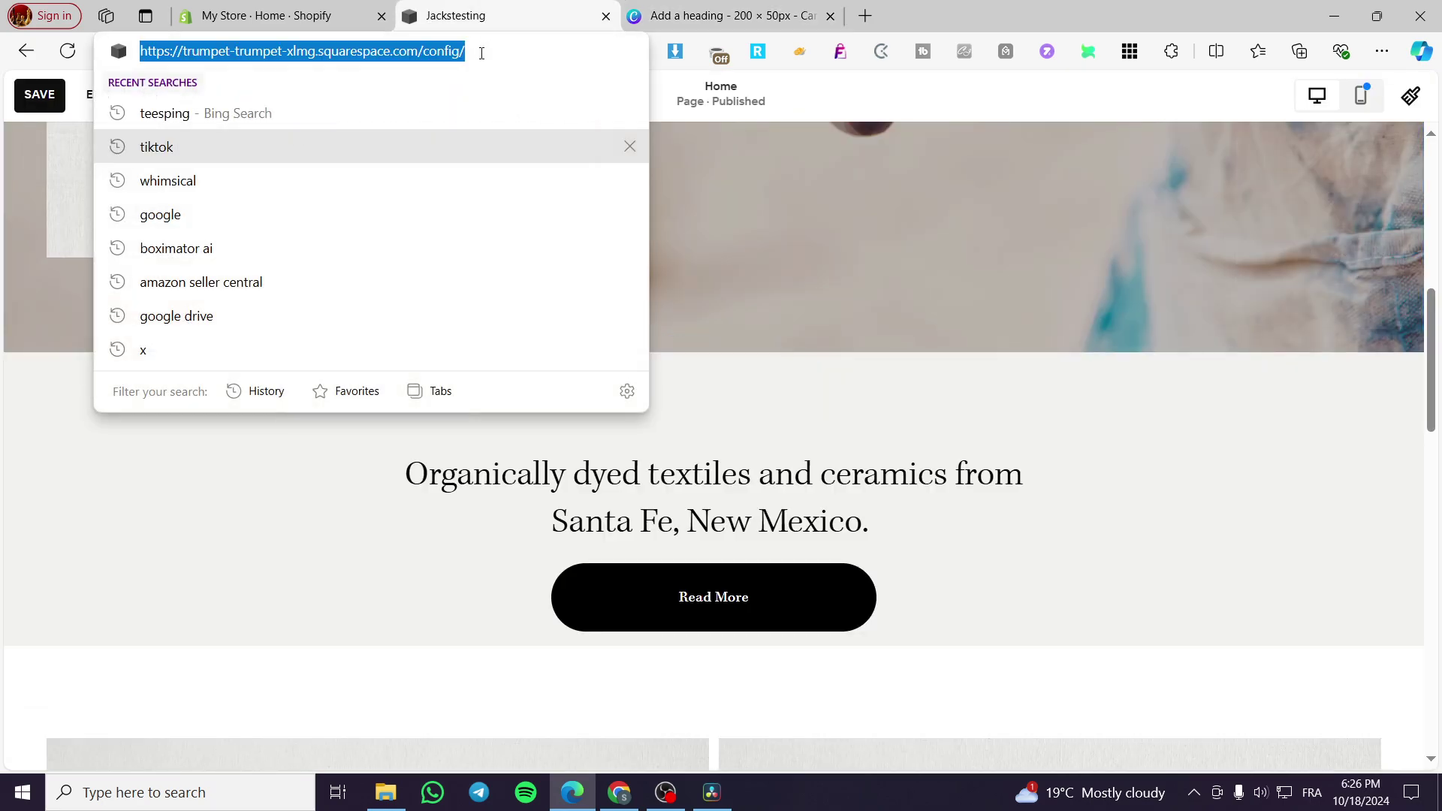
{"action": "key", "text": "ctrl+c"}
{"action": "left_click", "coordinate": [639, 8]}
{"action": "left_click", "coordinate": [1091, 462]}
{"action": "key", "text": "ctrl+v"}
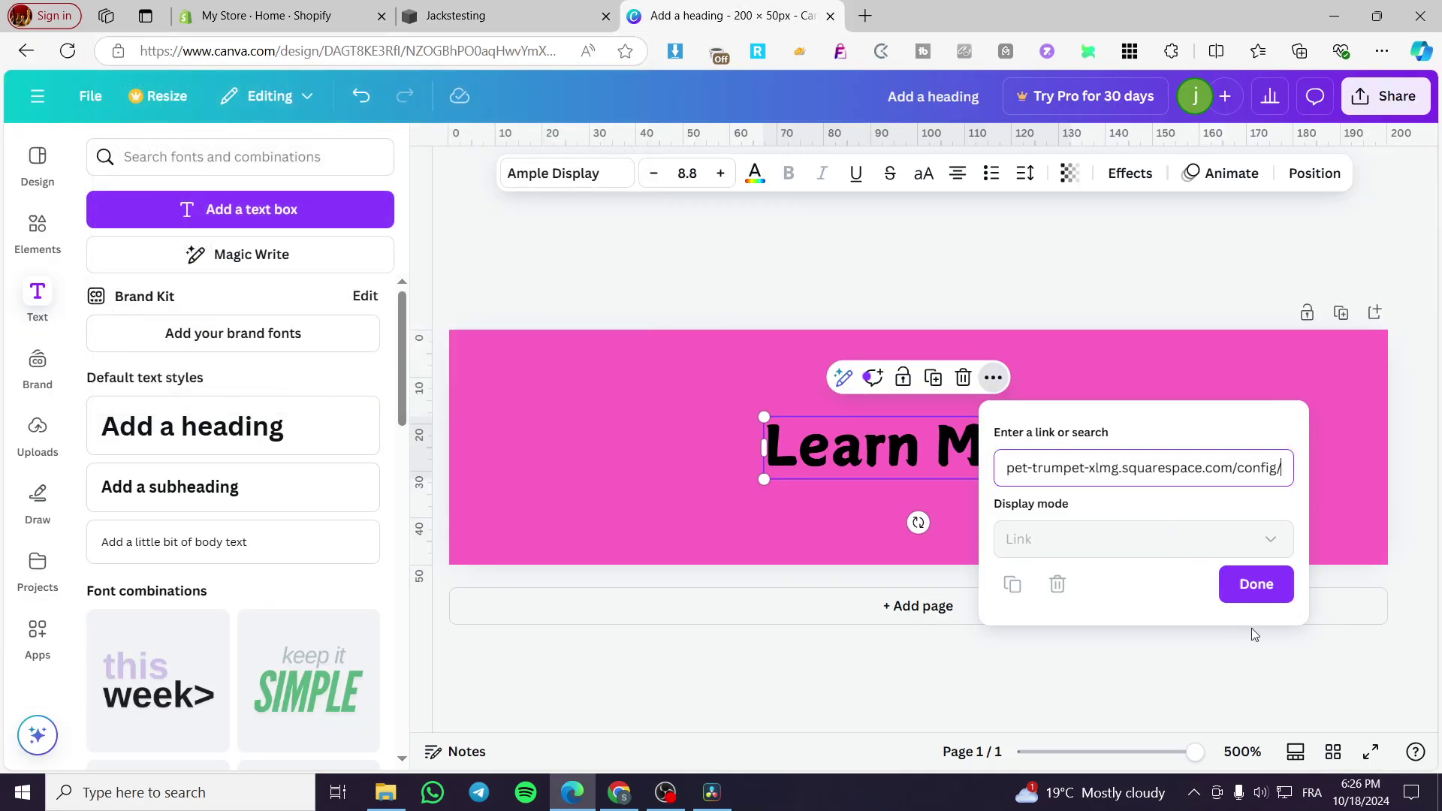
{"action": "left_click", "coordinate": [1255, 584]}
Copy the updated HTML embed code and return to the Jackstesting site editor.
{"action": "left_click", "coordinate": [1385, 96]}
{"action": "left_click", "coordinate": [1365, 480]}
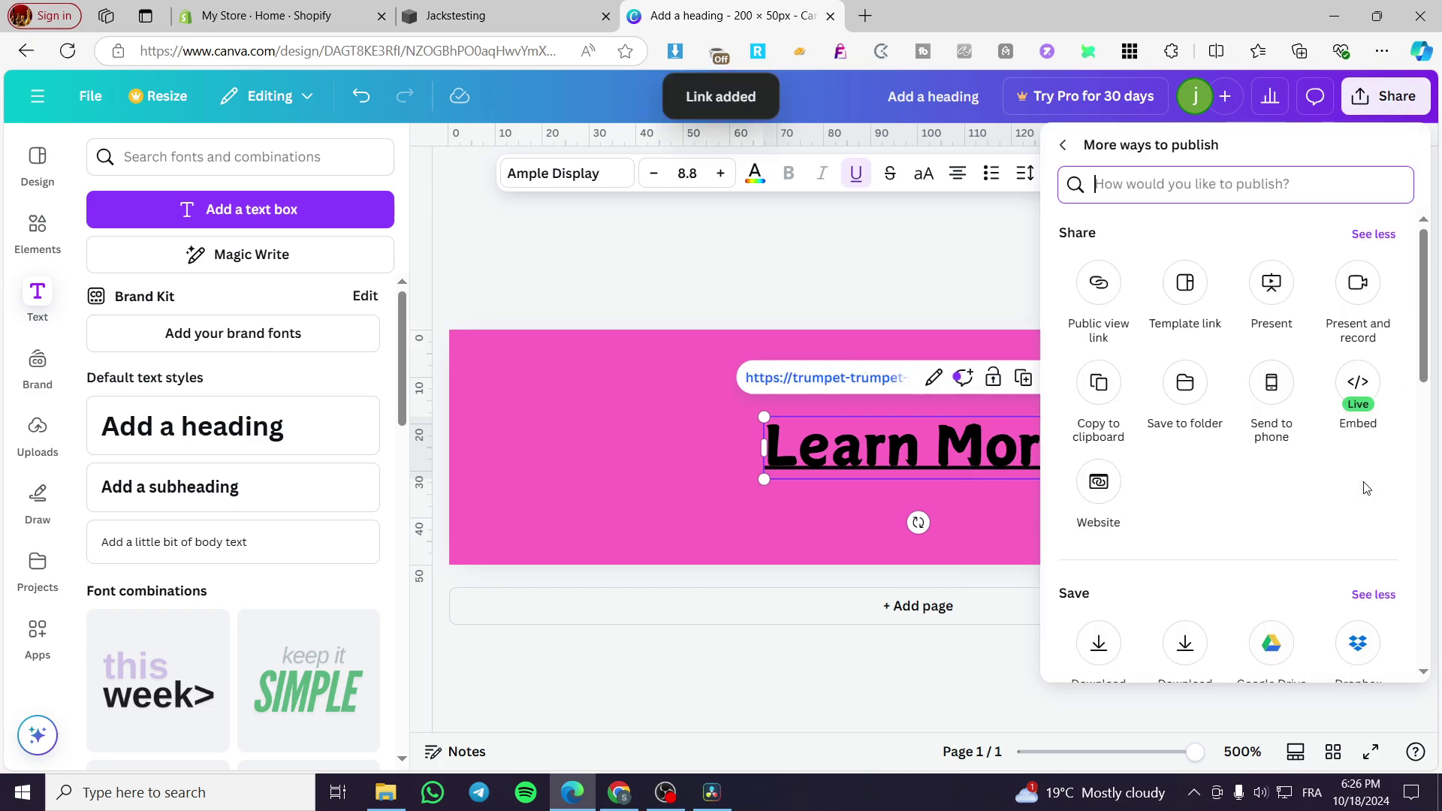
{"action": "left_click", "coordinate": [1358, 375]}
{"action": "left_click", "coordinate": [1384, 228]}
{"action": "left_click", "coordinate": [480, 16]}
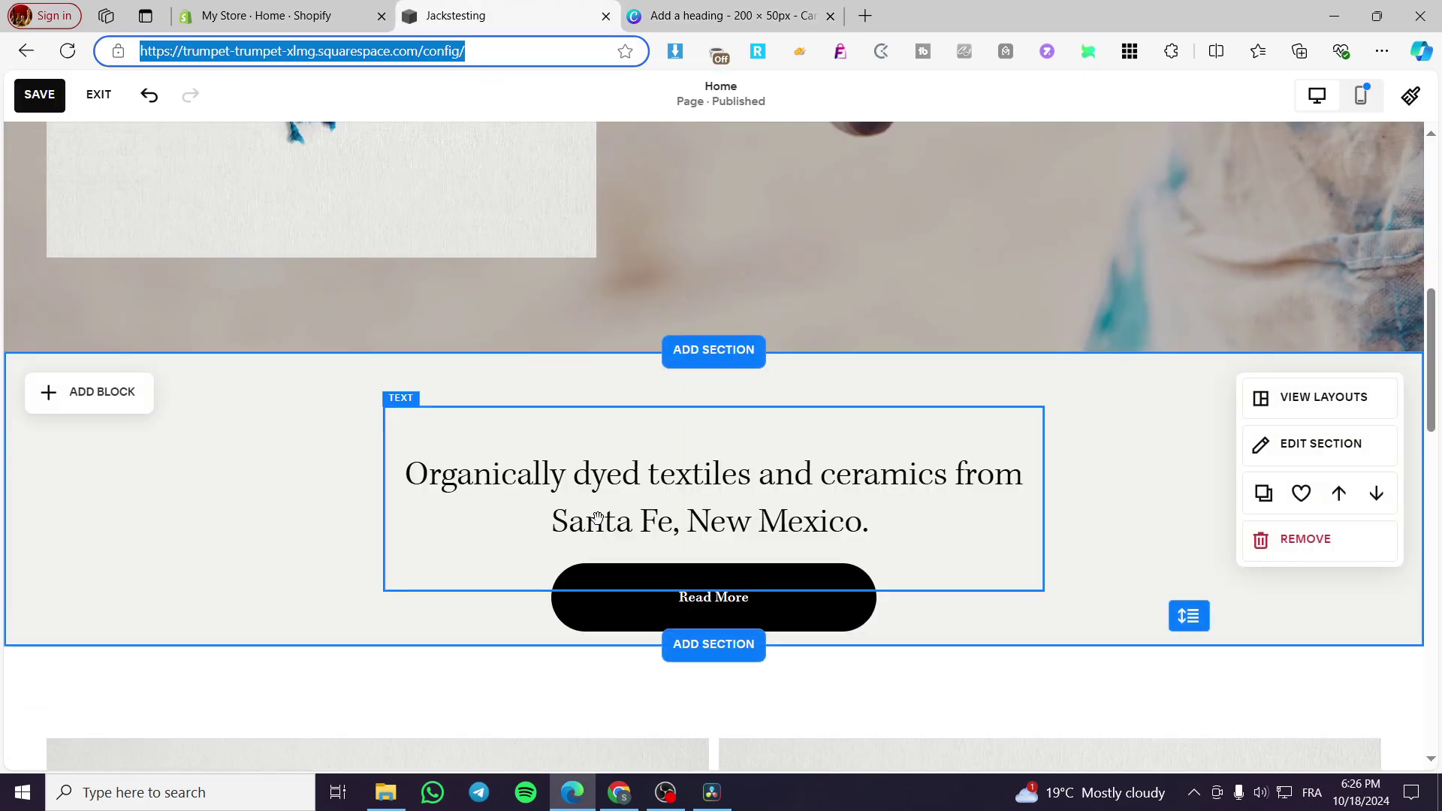
{"action": "scroll", "coordinate": [412, 657], "scroll_direction": "down", "scroll_amount": 6}
{"action": "left_click", "coordinate": [90, 225]}
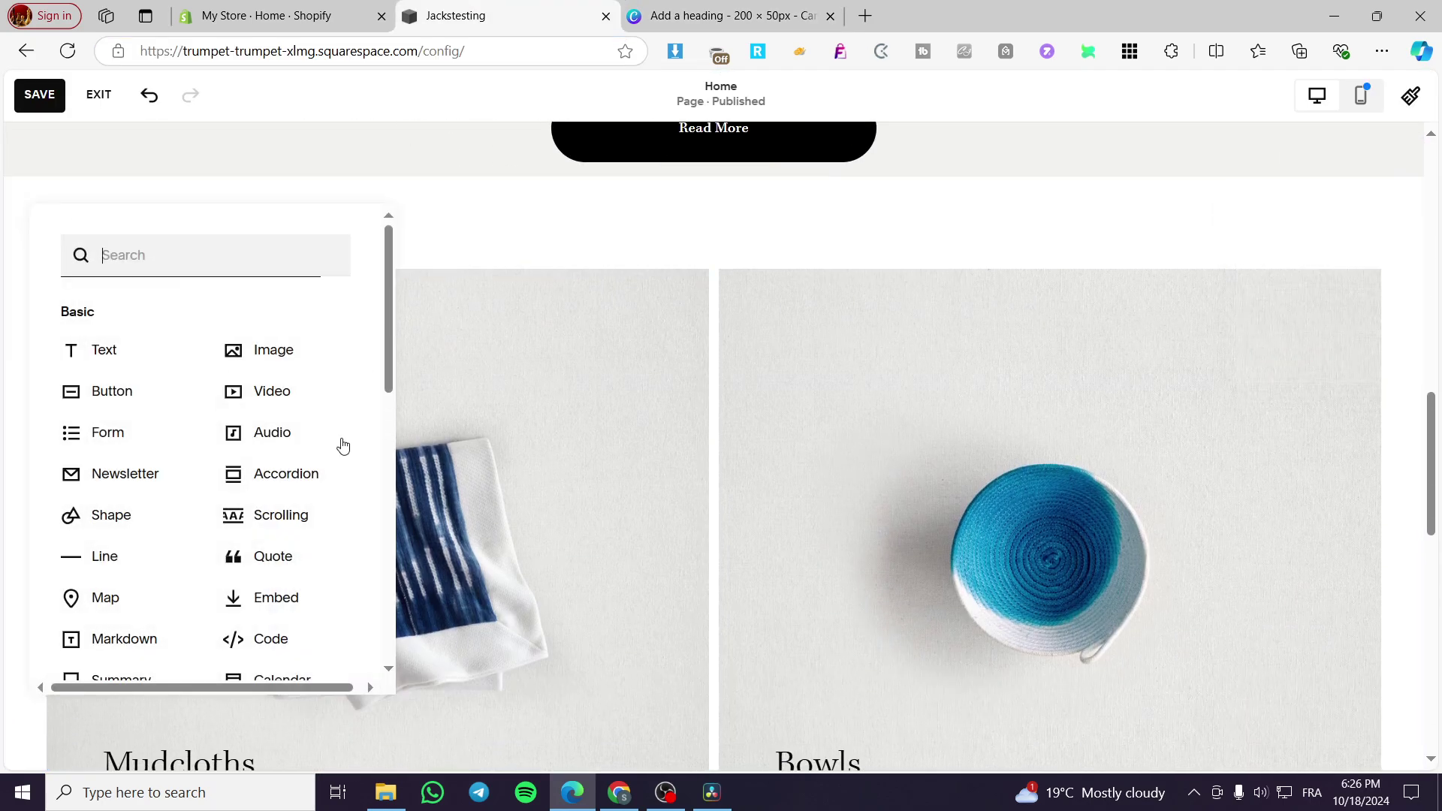
{"action": "scroll", "coordinate": [114, 495], "scroll_direction": "down", "scroll_amount": 2}
{"action": "left_click", "coordinate": [248, 516]}
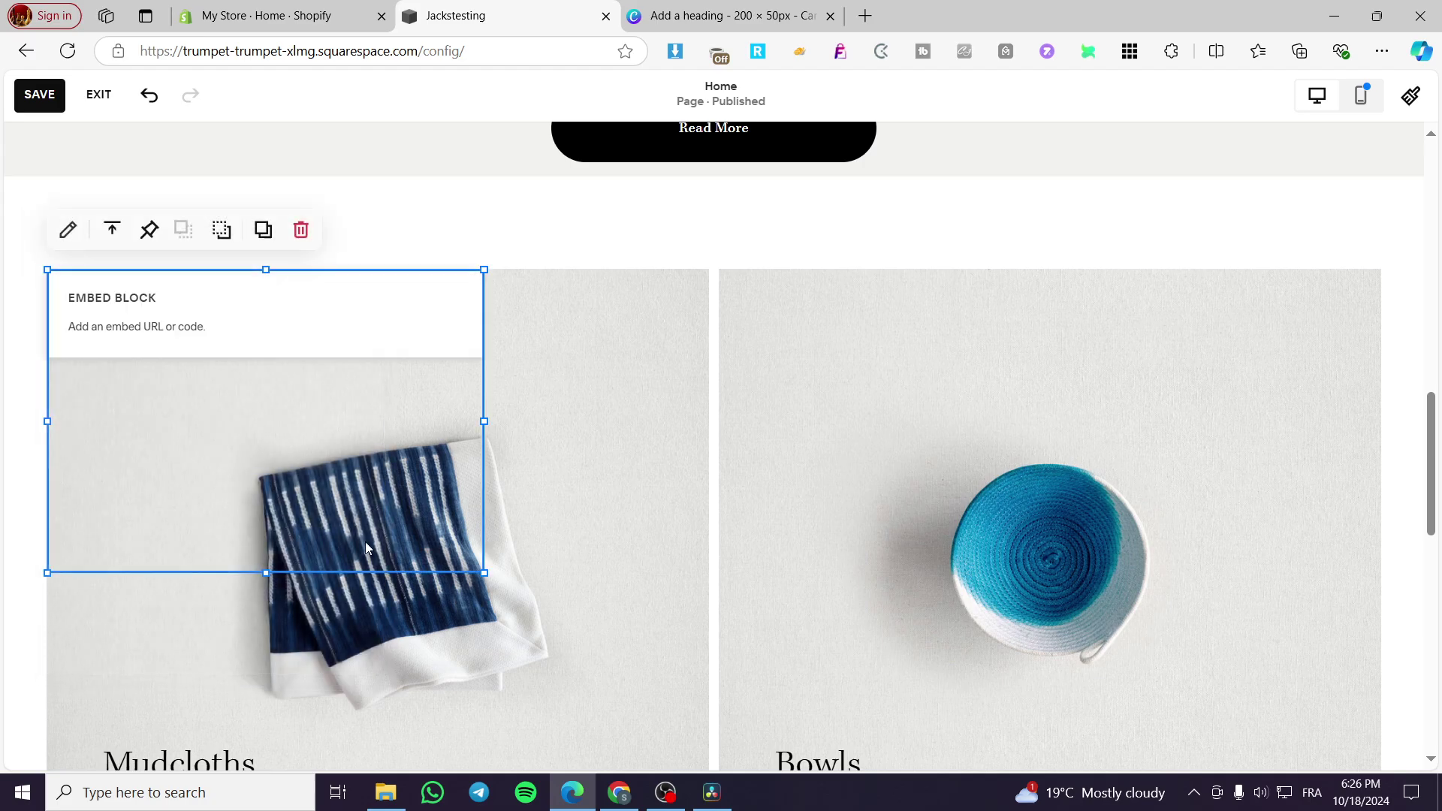
{"action": "double_click", "coordinate": [135, 335]}
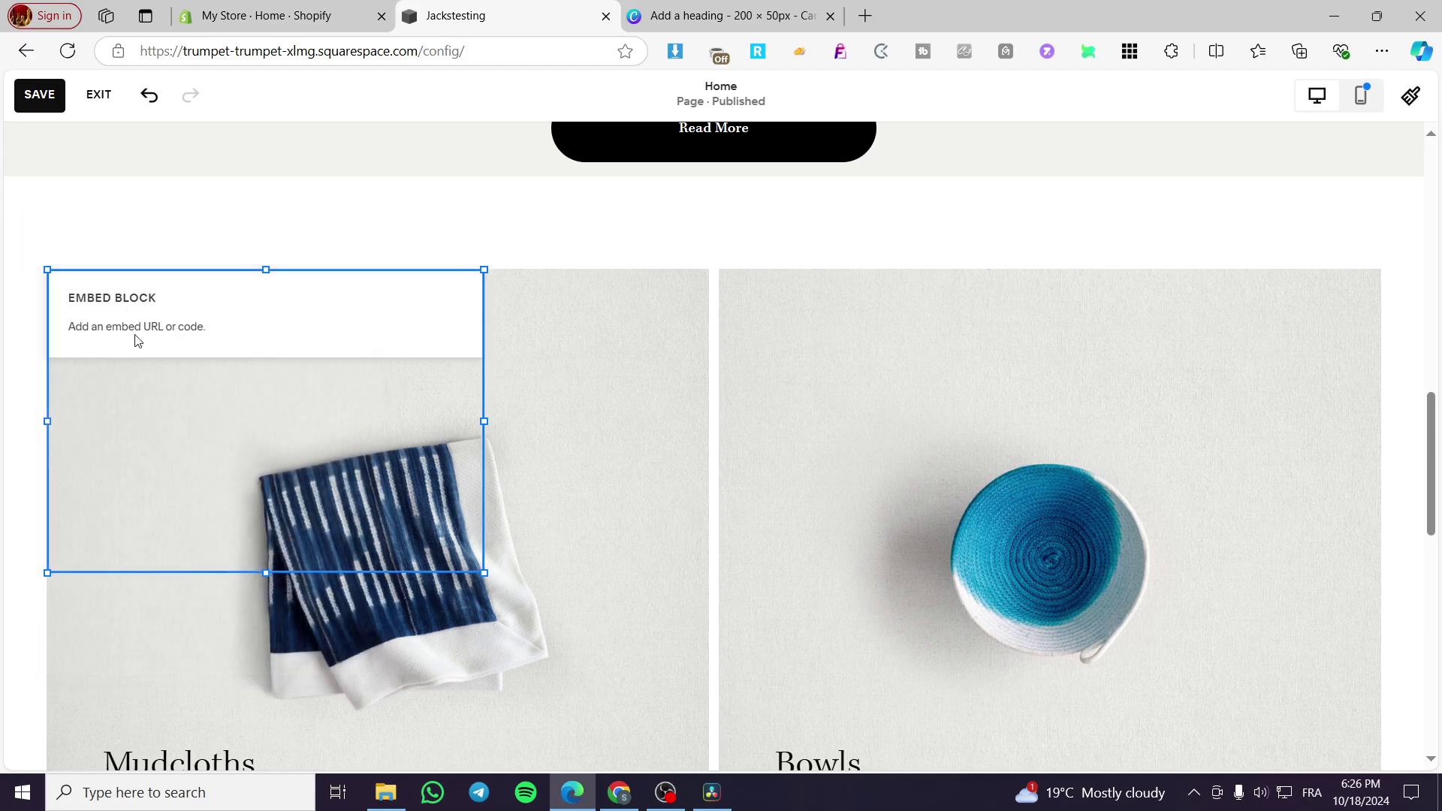
{"action": "left_click", "coordinate": [696, 444]}
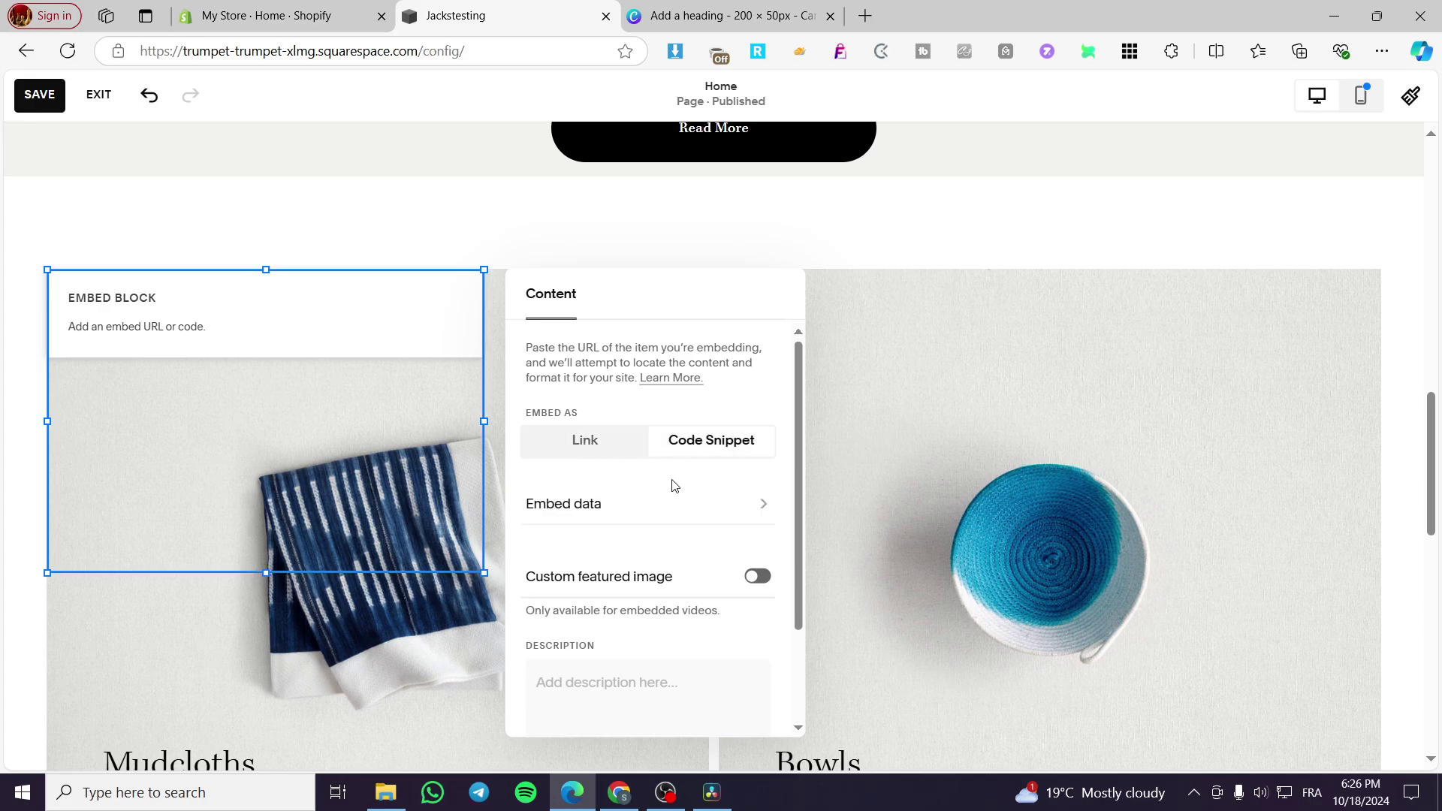
{"action": "scroll", "coordinate": [659, 532], "scroll_direction": "down", "scroll_amount": 2}
{"action": "scroll", "coordinate": [657, 535], "scroll_direction": "up", "scroll_amount": 2}
{"action": "left_click", "coordinate": [644, 516]}
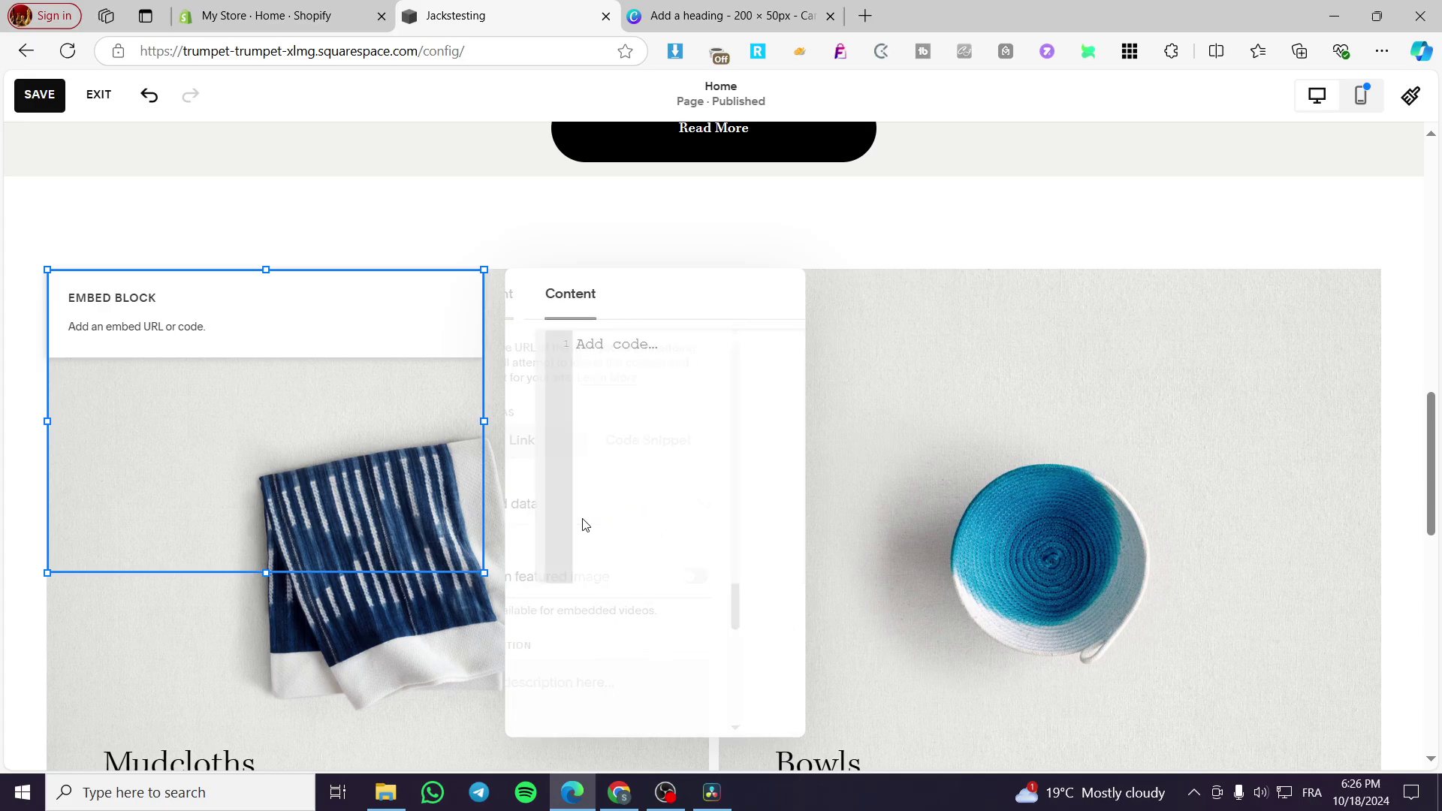
{"action": "key", "text": "ctrl+v"}
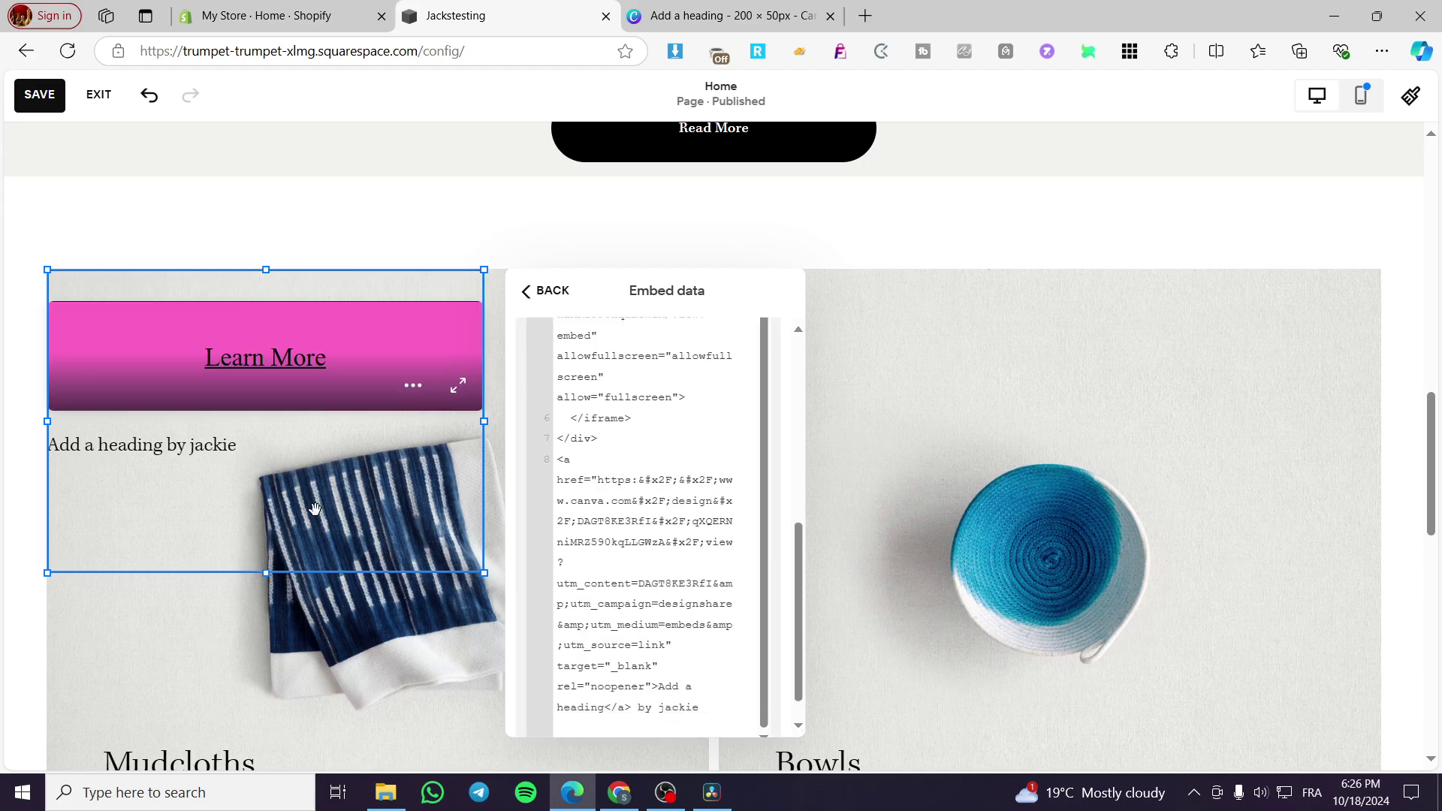
{"action": "left_click", "coordinate": [862, 365]}
{"action": "left_click_drag", "start_coordinate": [273, 349], "coordinate": [450, 465]}
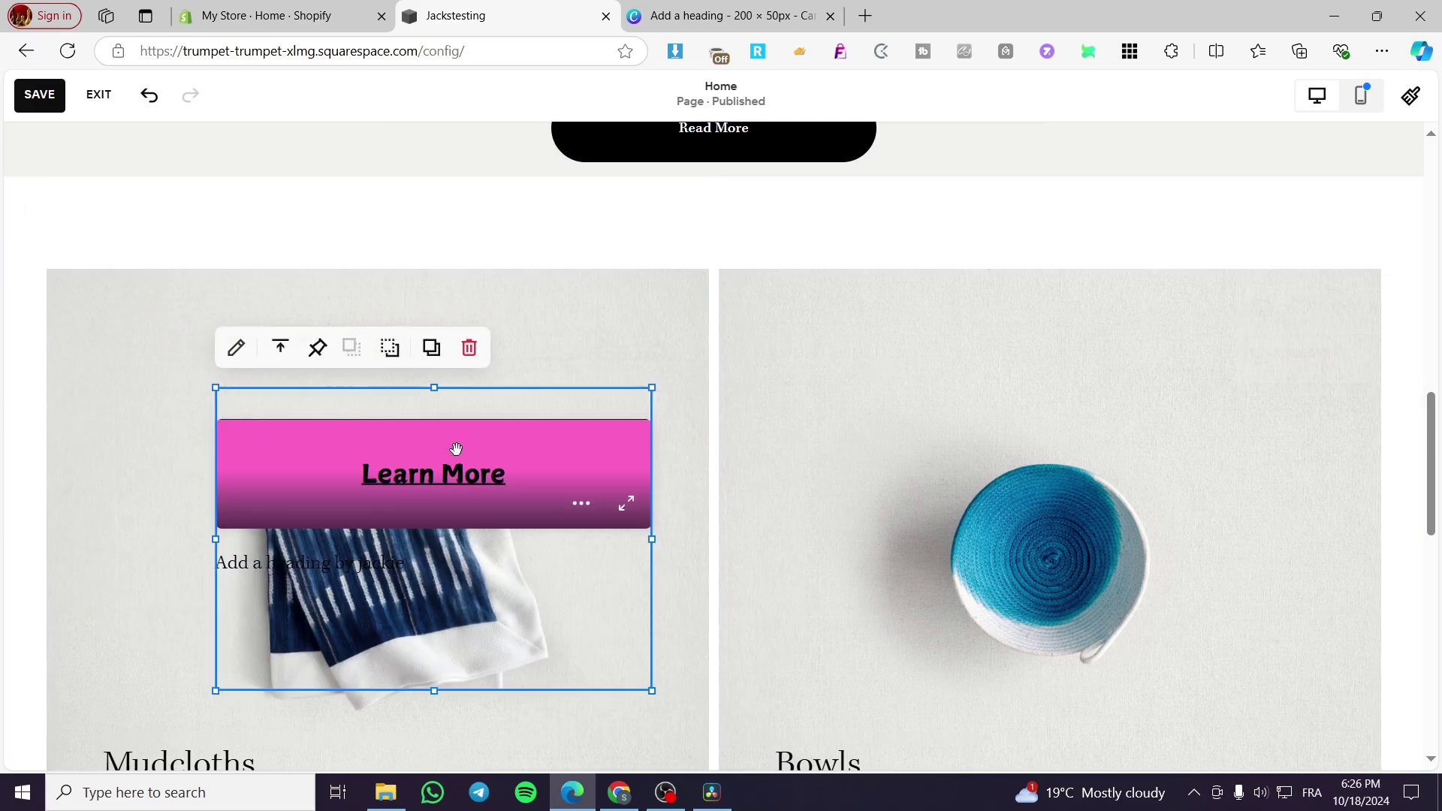
{"action": "scroll", "coordinate": [569, 428], "scroll_direction": "down", "scroll_amount": 3}
{"action": "left_click_drag", "start_coordinate": [547, 199], "coordinate": [1167, 312]}
{"action": "left_click_drag", "start_coordinate": [1046, 531], "coordinate": [1039, 252]}
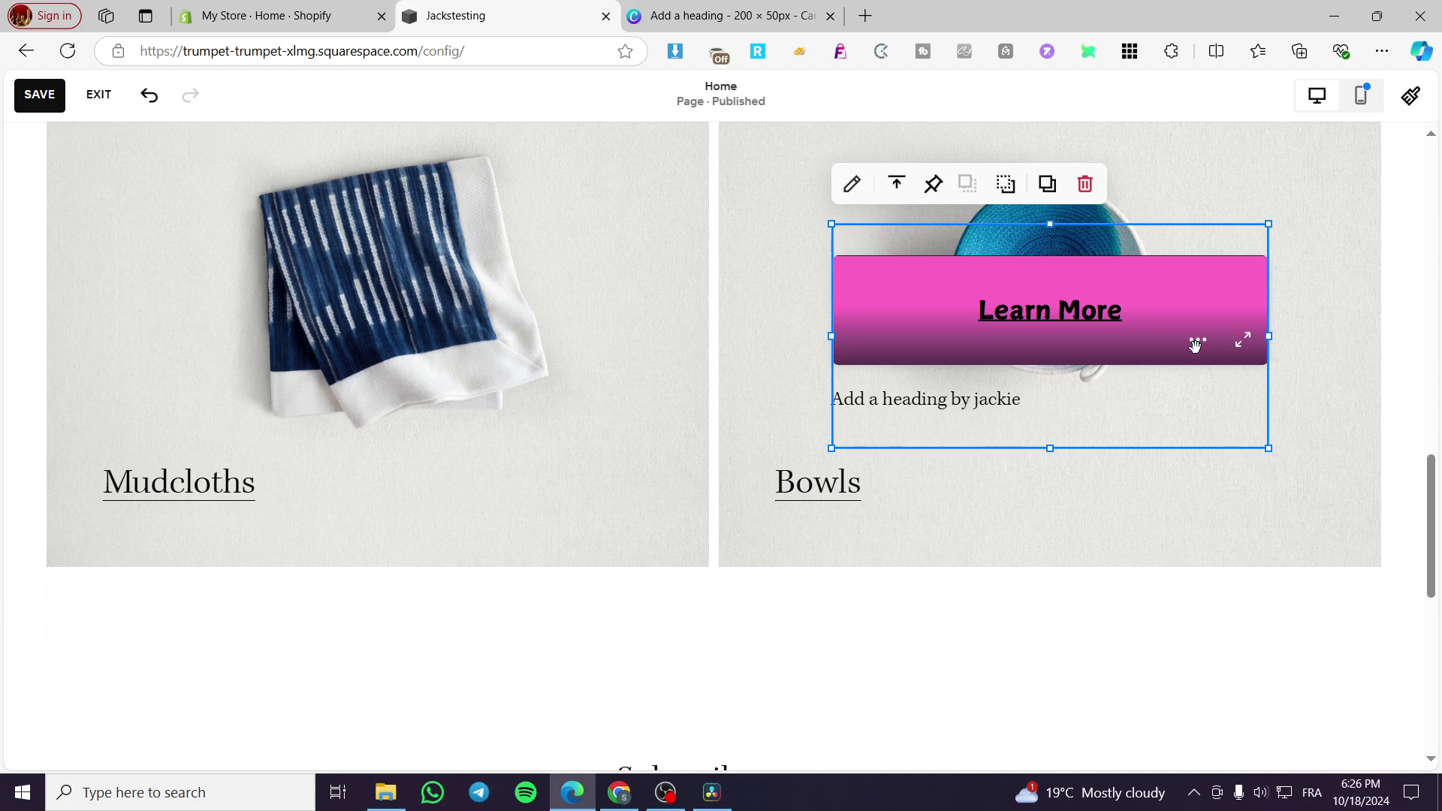
{"action": "left_click", "coordinate": [1086, 186]}
{"action": "scroll", "coordinate": [605, 415], "scroll_direction": "up", "scroll_amount": 10}
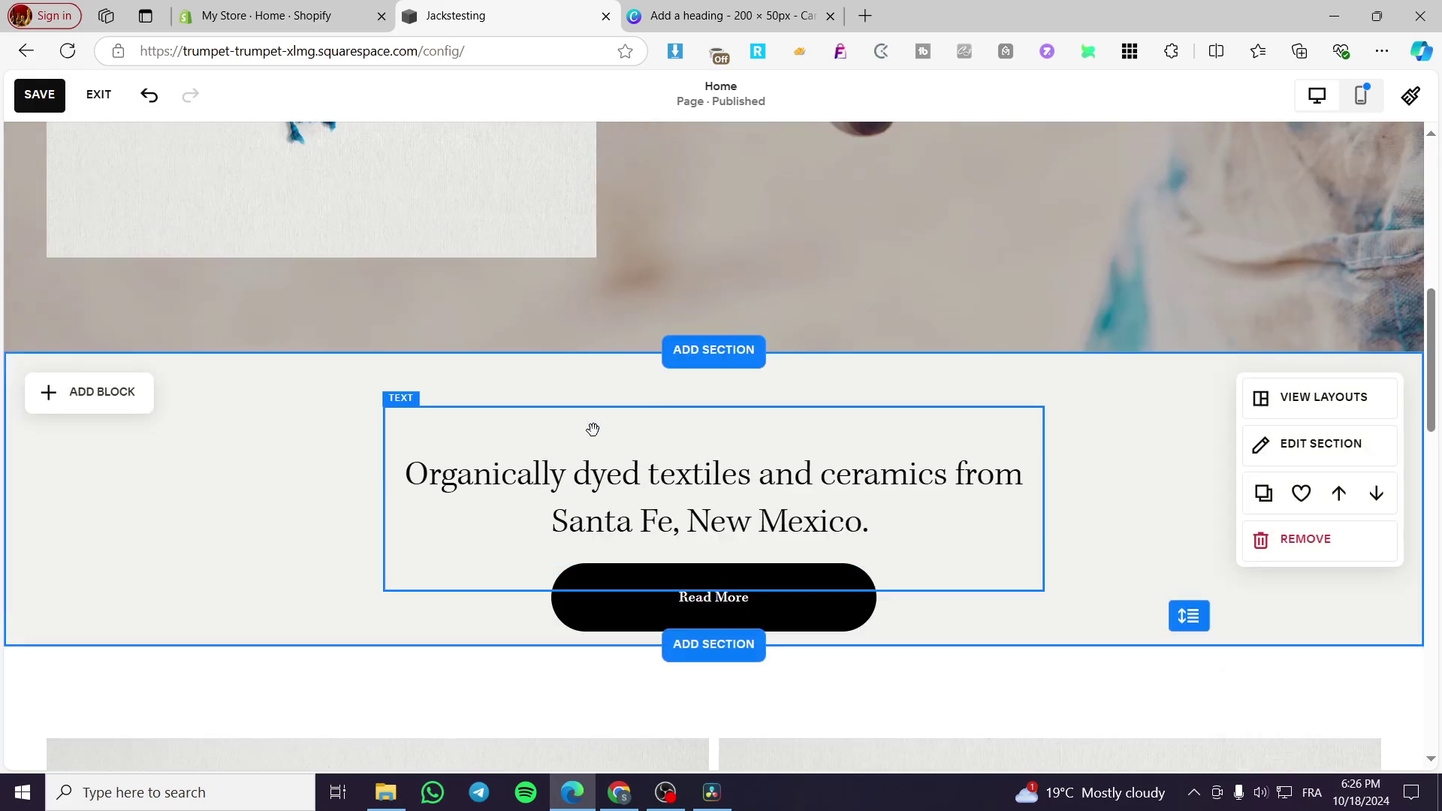